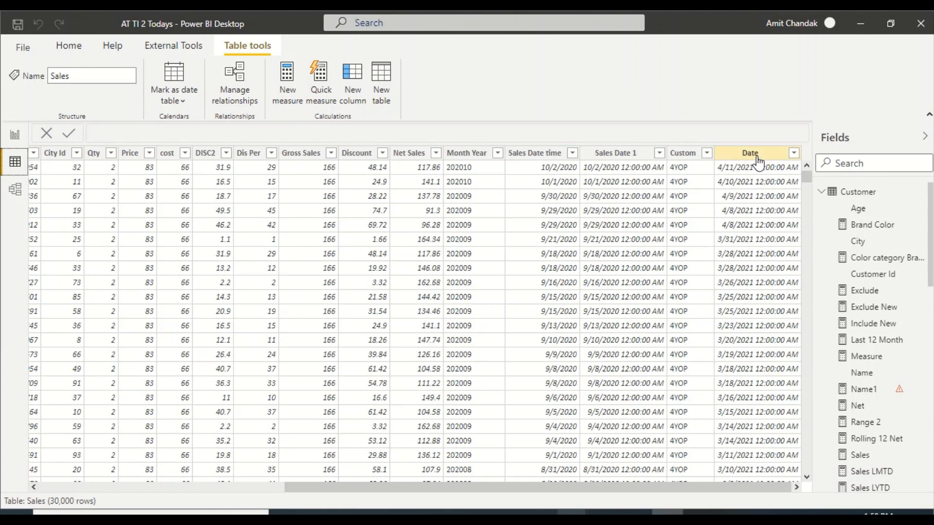
Examine the Sales table's Date and Custom columns, as well as its Sales Date and Delivery Date columns.
left_click(757, 160)
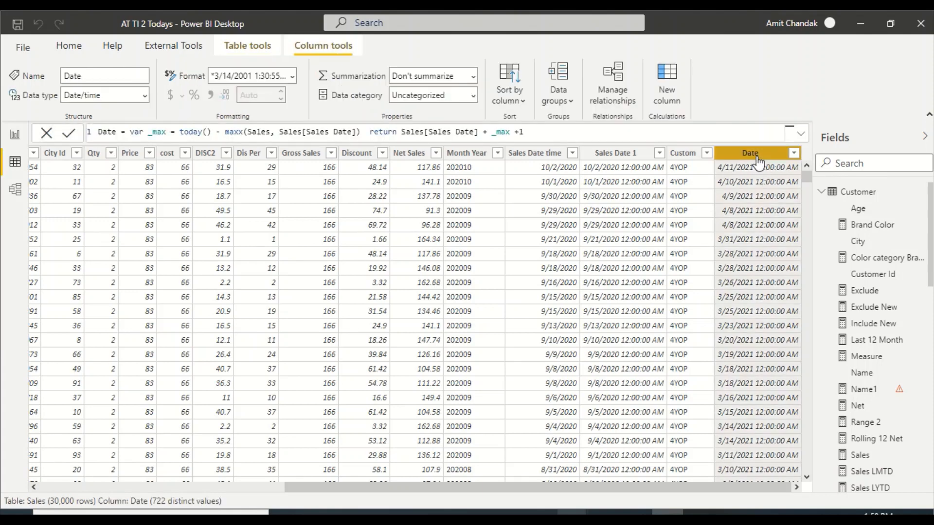
left_click(681, 155)
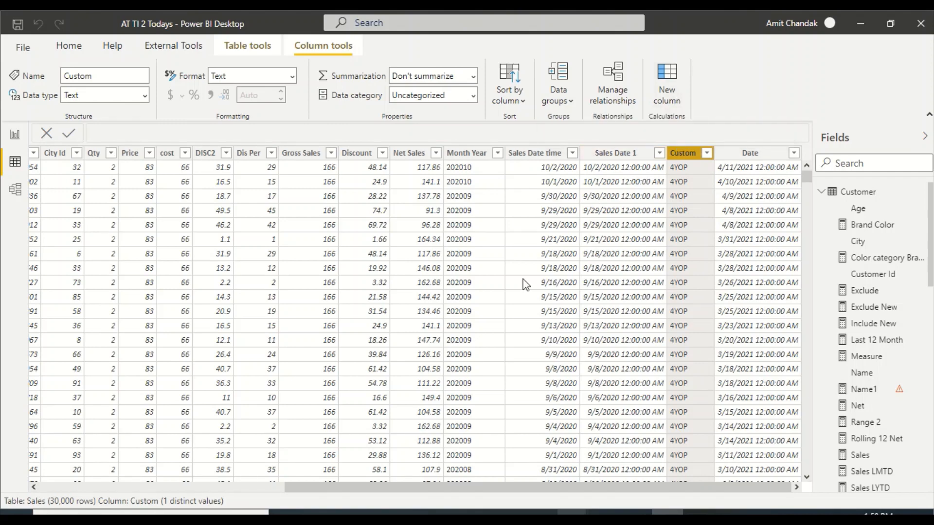
left_click_drag(292, 487, 58, 471)
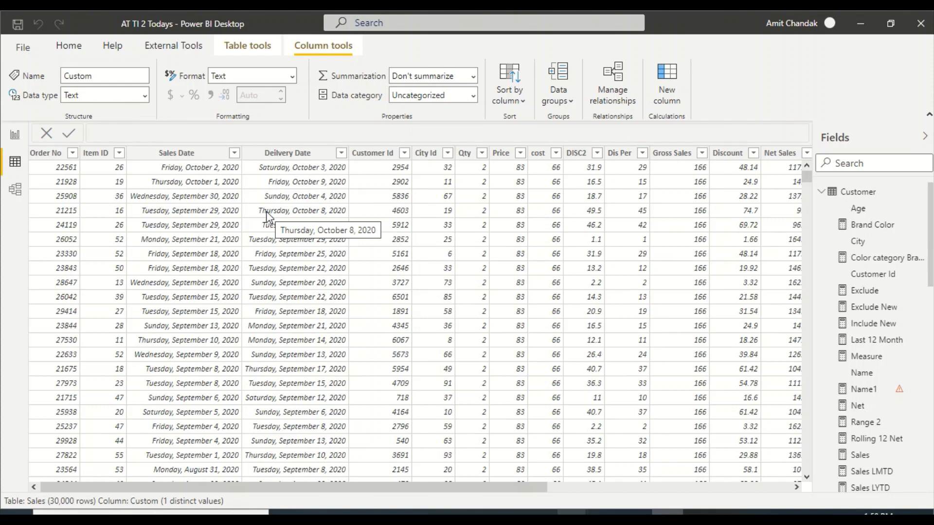
Open the Date table and add a "Work Day" column name after the "Qtr Year" entry in its ADDCOLUMNS formula.
left_click(821, 193)
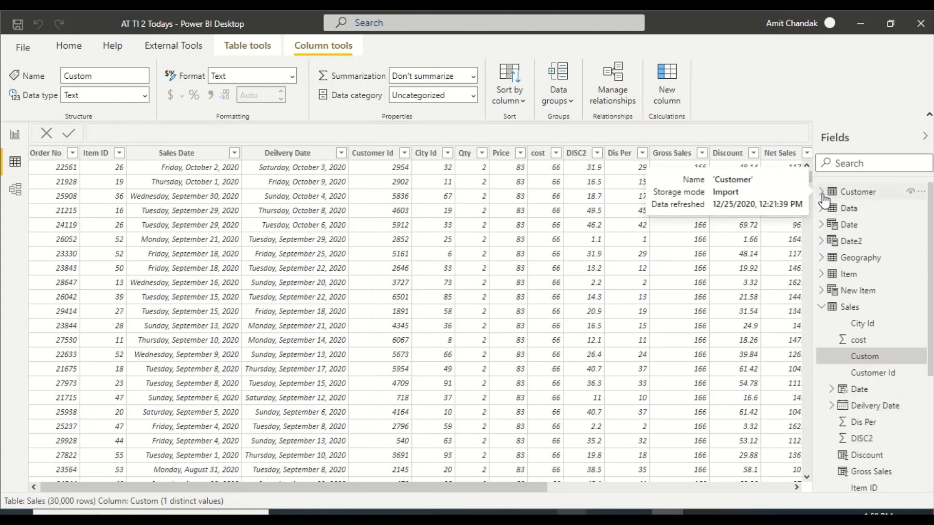
left_click(849, 225)
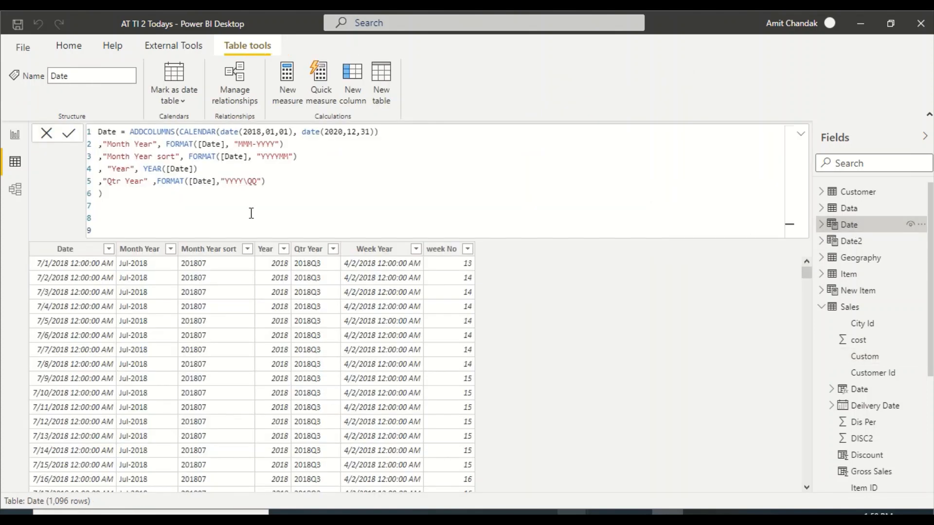
left_click(274, 184)
type(",")
key("Return")
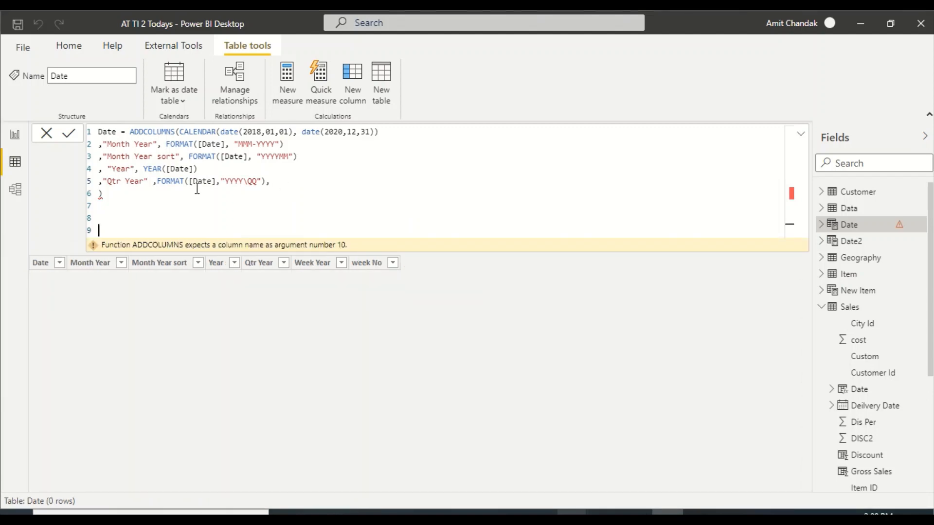
left_click(272, 181)
type("\"Work Day\" ,")
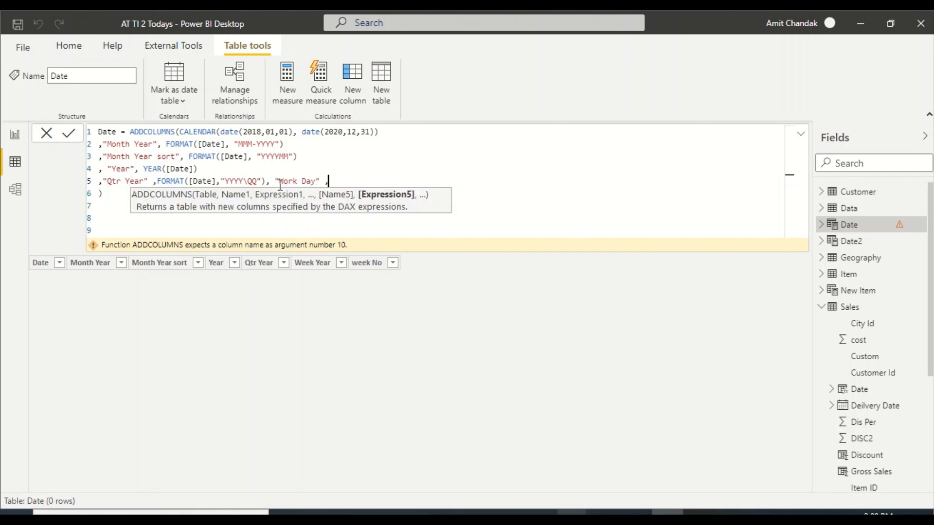
Enter WEEKDAY([Date],2) as the expression of the "Work Day" column.
type(" week")
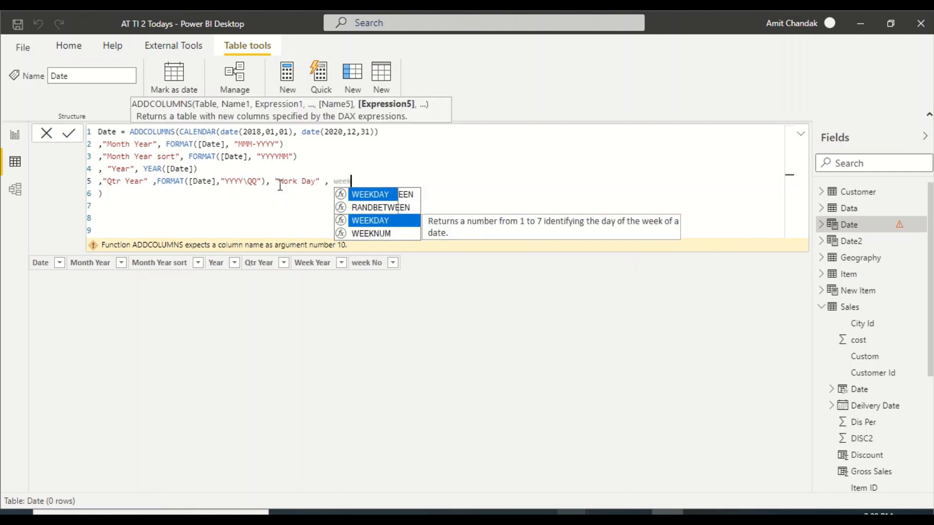
key("Tab")
type("[")
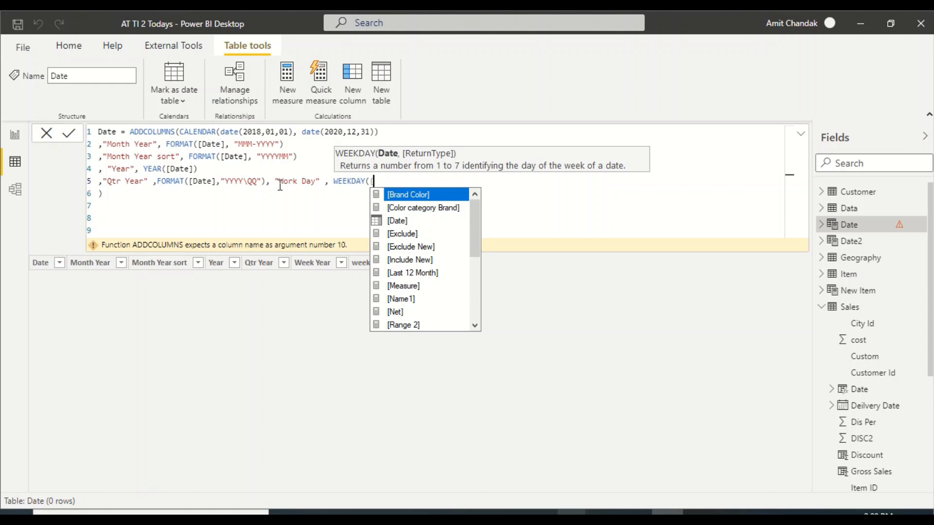
type("Da")
key("Tab")
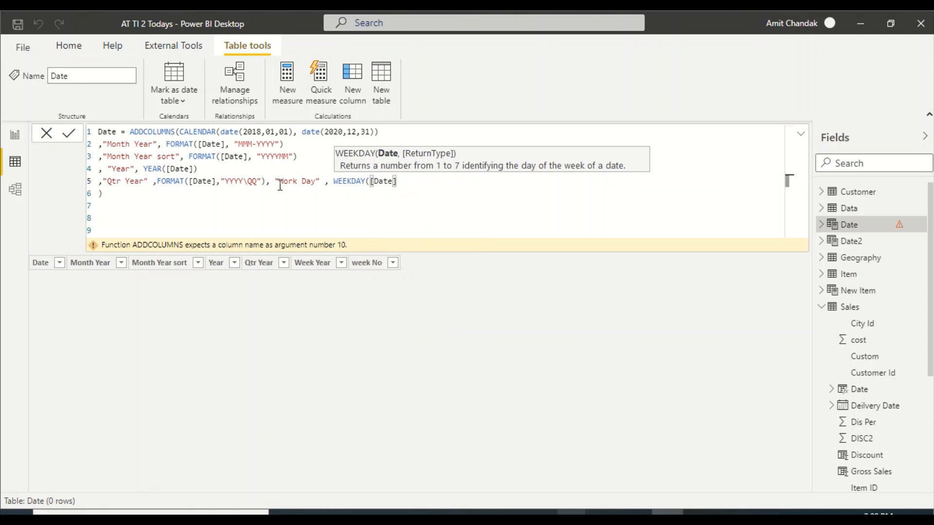
type(",2")
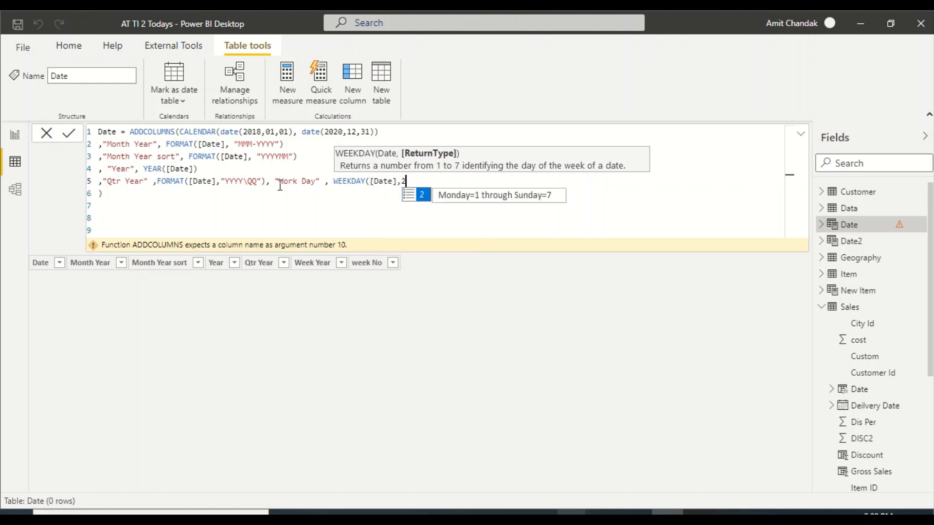
type(")")
Wrap the WEEKDAY expression as if(WEEKDAY([Date],2)>7,0,1) and commit the Date table formula.
key("Left")
key("Left")
key("Left")
key("Left")
key("Left")
key("Left")
key("Left")
key("Left")
key("Left")
key("Left")
key("Left")
key("Left")
key("Left")
key("Left")
key("Left")
key("Left")
key("Left")
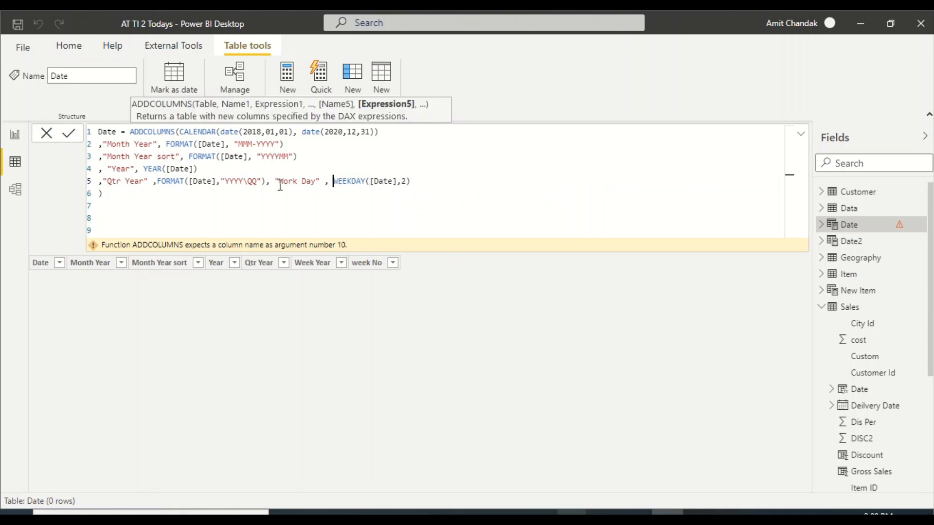
key("ctrl+shift+Right")
type("if(")
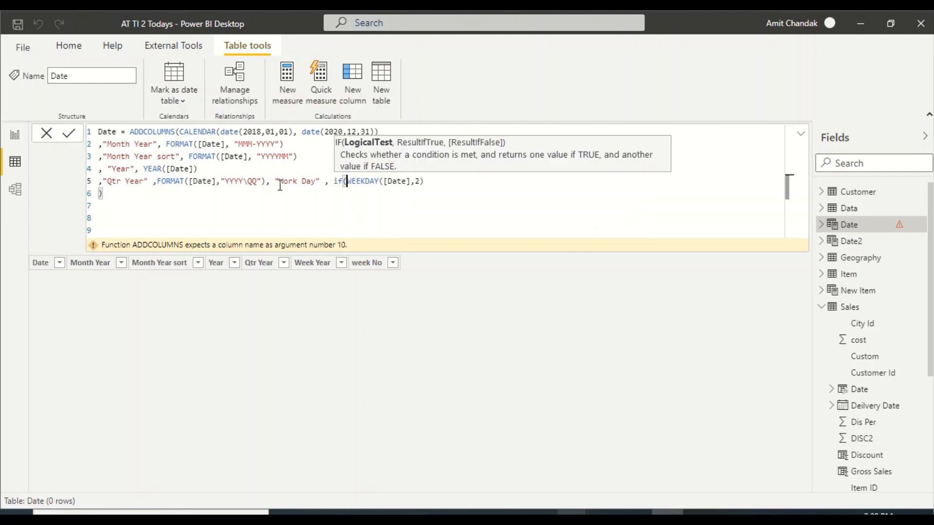
key("Right")
key("Right")
key("Right")
key("Right")
key("Right")
key("Right")
key("Right")
key("Right")
key("Right")
key("Right")
key("Right")
key("Right")
key("Right")
key("Right")
key("Right")
key("Right")
key("Right")
type(">7,0")
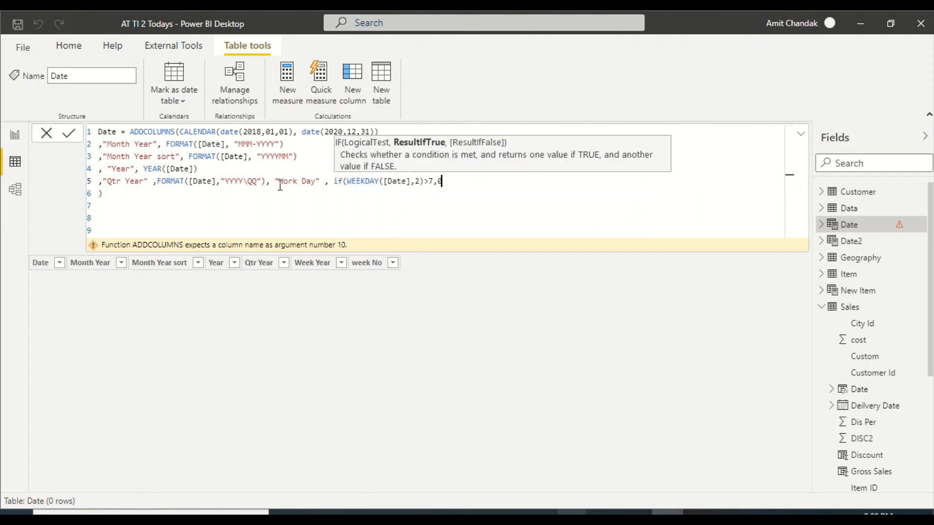
type(",1)")
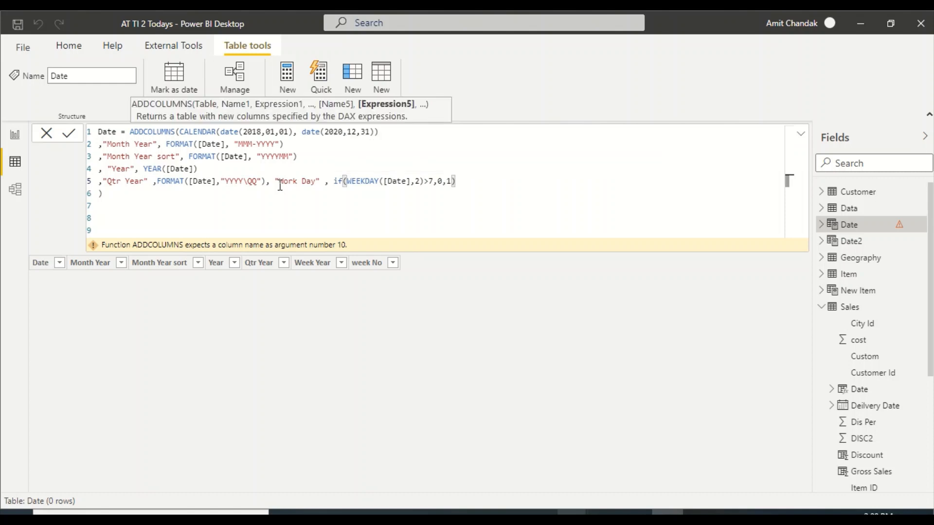
left_click(241, 214)
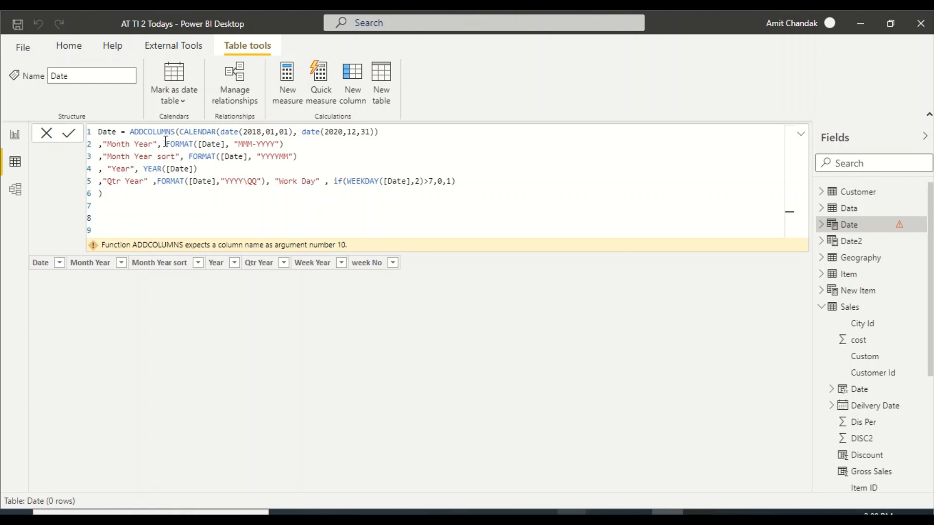
left_click(194, 144)
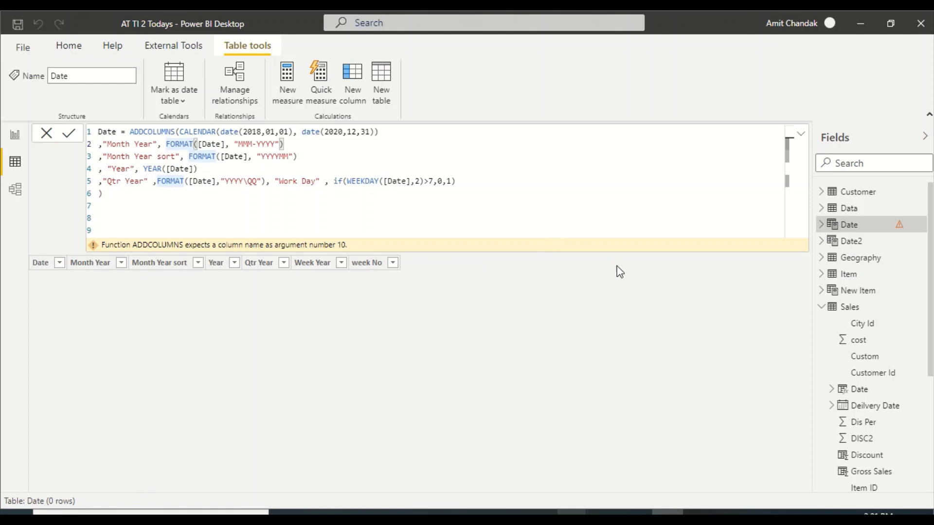
key("Return")
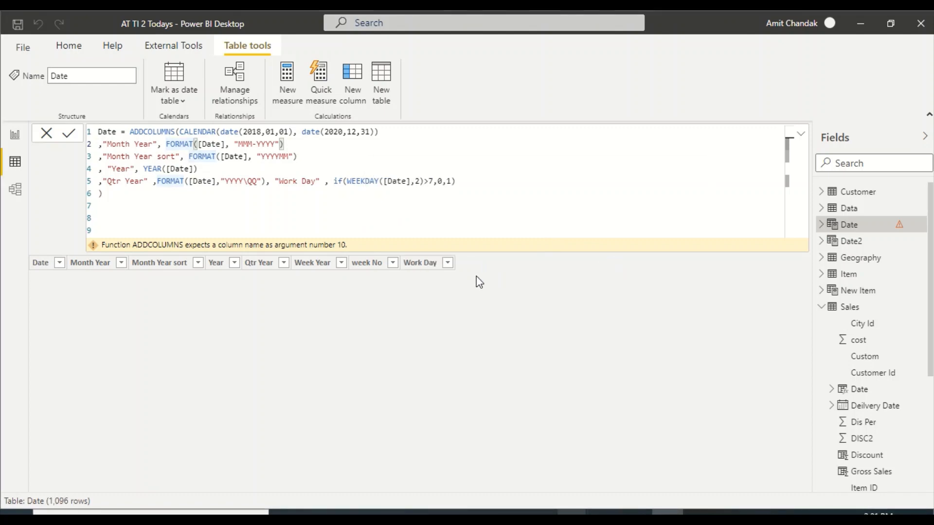
Examine the Work Day values across the rows of the Date table.
scroll(500, 303, "down", 2)
scroll(500, 302, "up", 2)
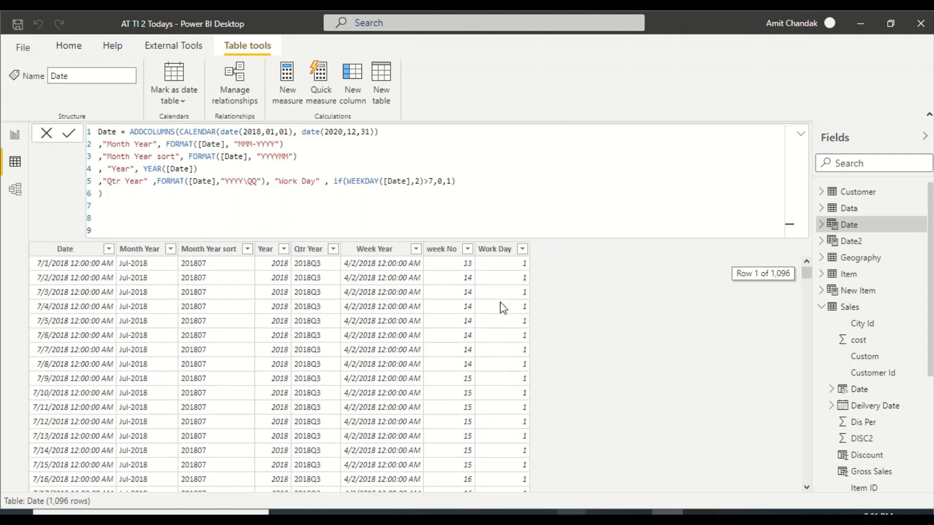
scroll(495, 296, "down", 4)
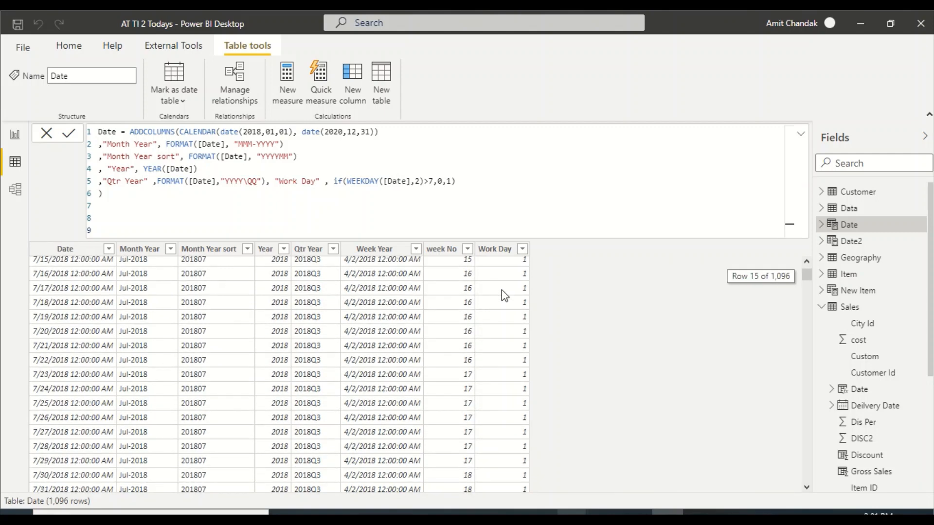
scroll(501, 290, "up", 2)
scroll(501, 289, "down", 1)
scroll(501, 290, "down", 13)
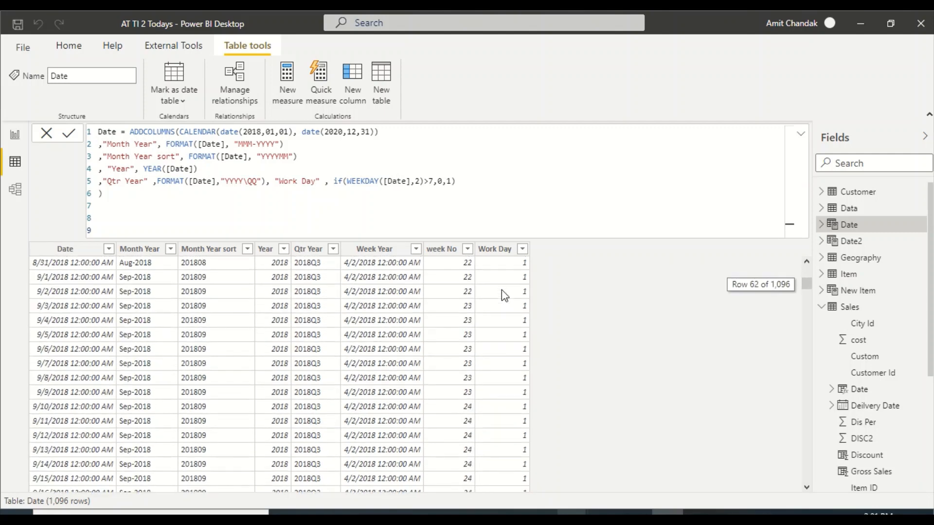
scroll(505, 290, "up", 12)
scroll(506, 290, "up", 4)
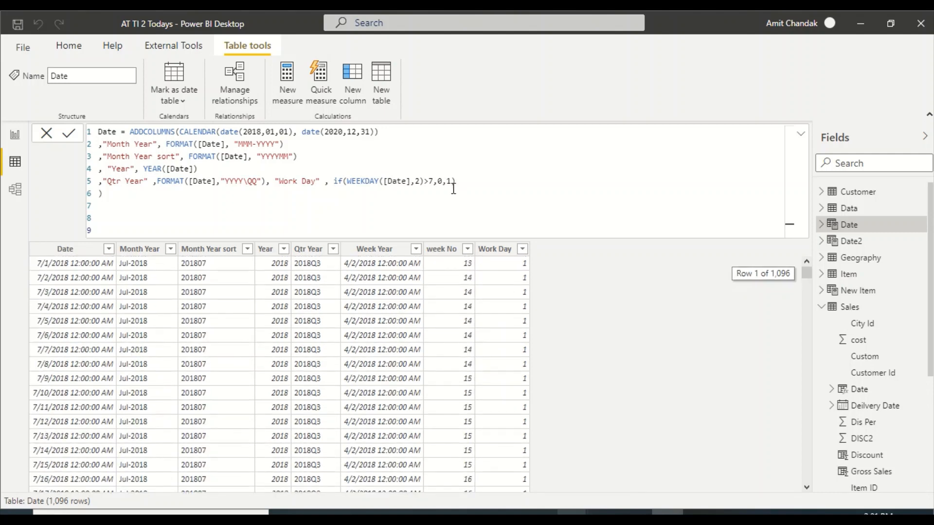
Change the Work Day condition to >=6 and commit the Date table formula.
left_click(430, 181)
key("Delete")
type("=6")
key("Return")
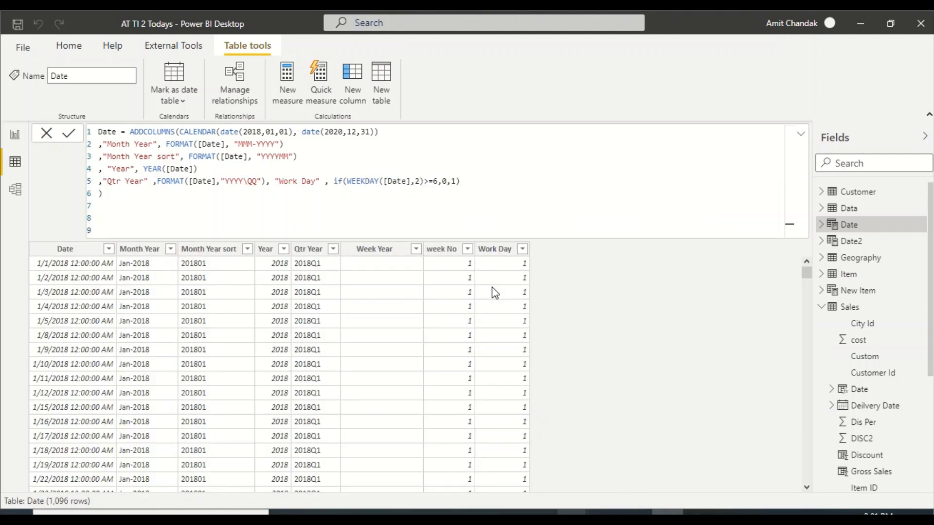
Check the recalculated Work Day column for weekend dates.
scroll(495, 292, "down", 5)
scroll(495, 292, "up", 5)
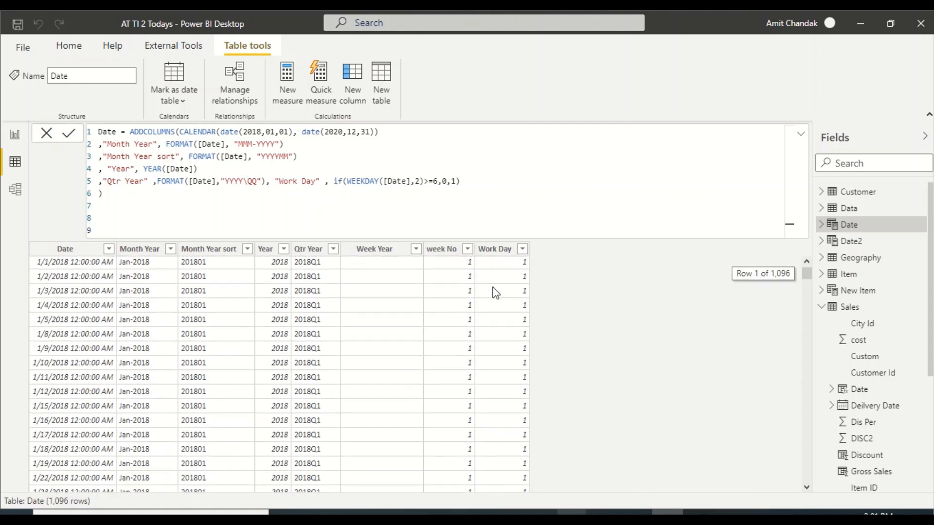
scroll(495, 292, "down", 7)
scroll(501, 299, "up", 7)
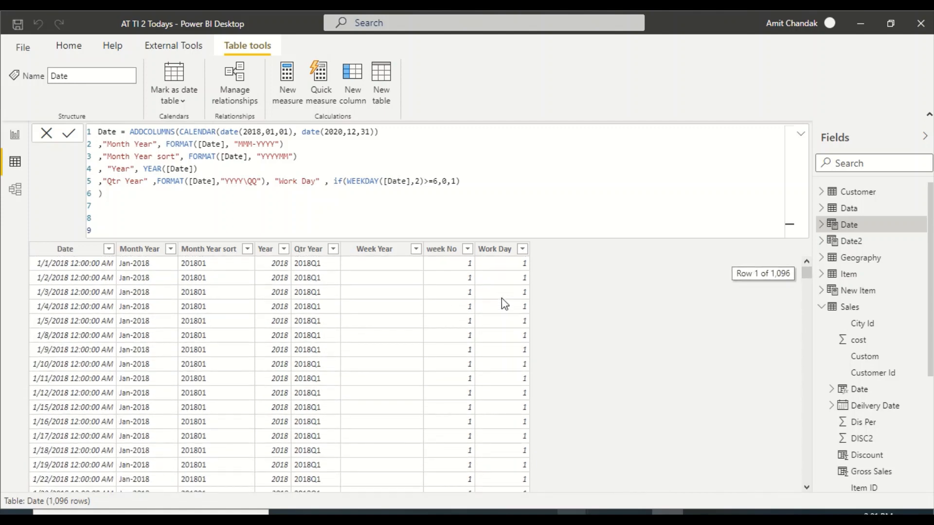
scroll(500, 299, "down", 12)
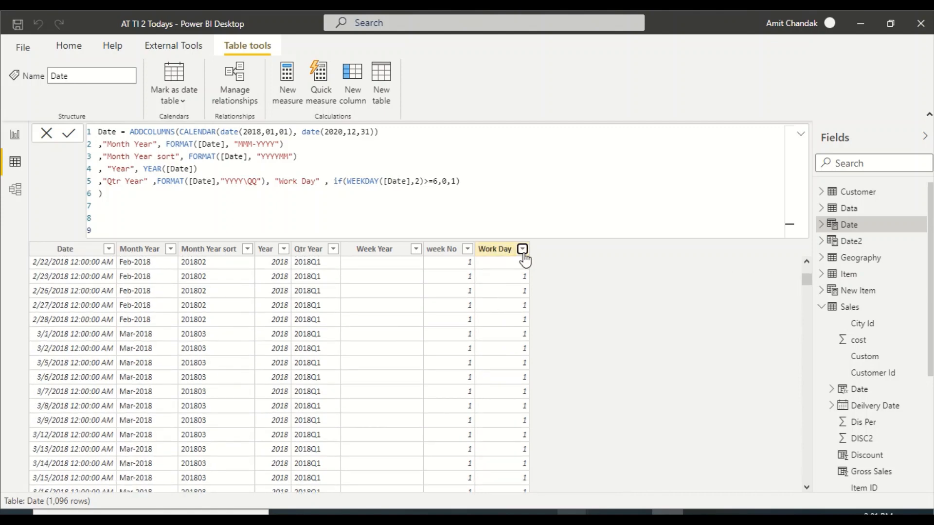
left_click(523, 249)
left_click(497, 284)
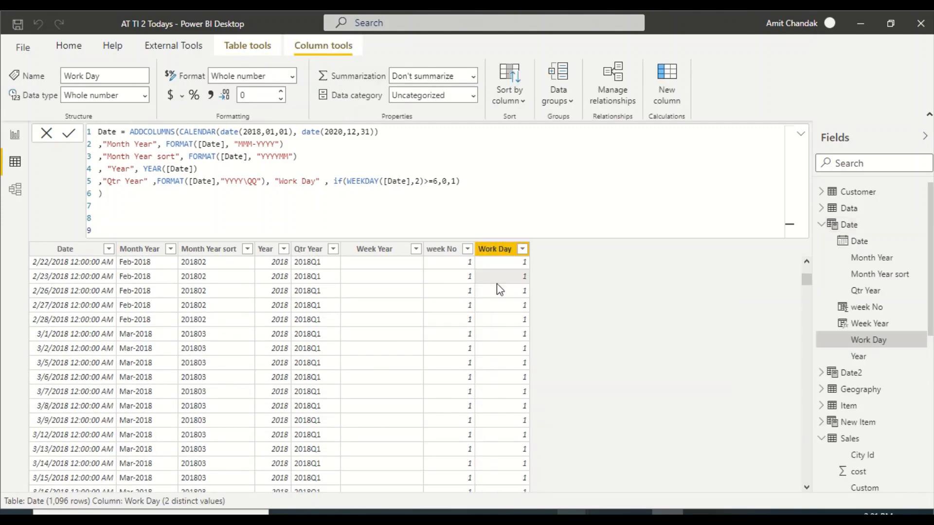
scroll(497, 284, "up", 12)
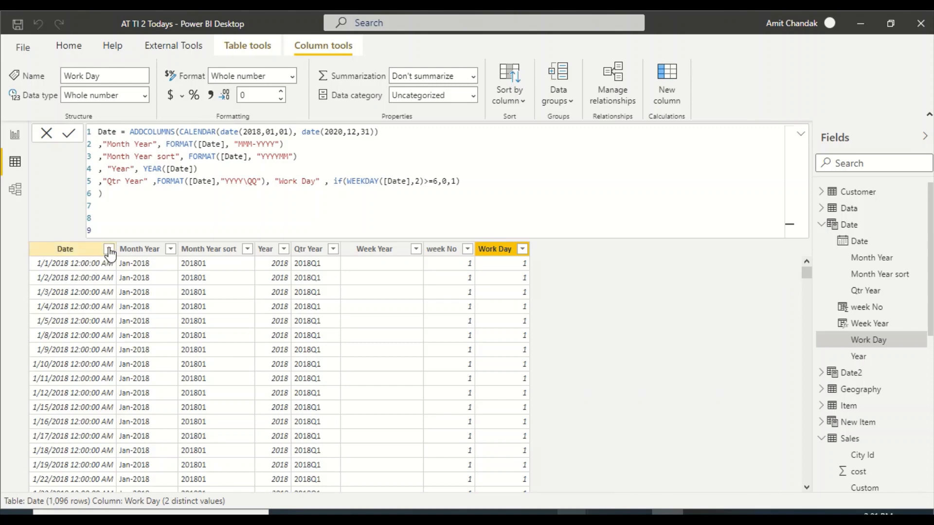
Sort the Date table by the Date column in ascending order and review the Work Day flags.
left_click(109, 249)
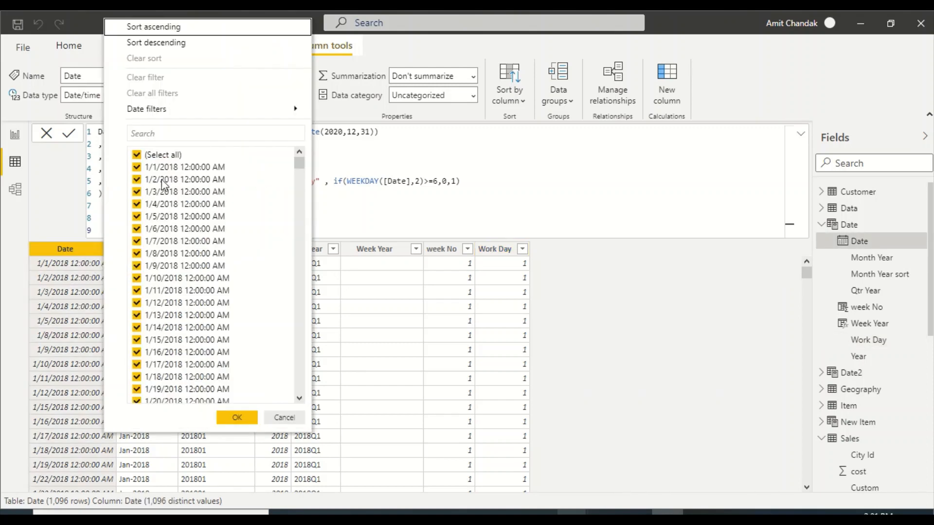
left_click(176, 27)
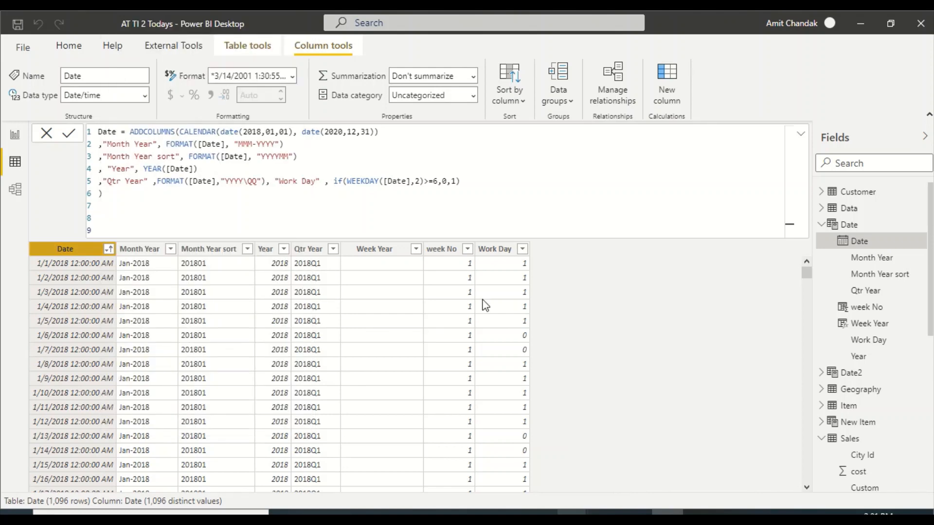
left_click(515, 341)
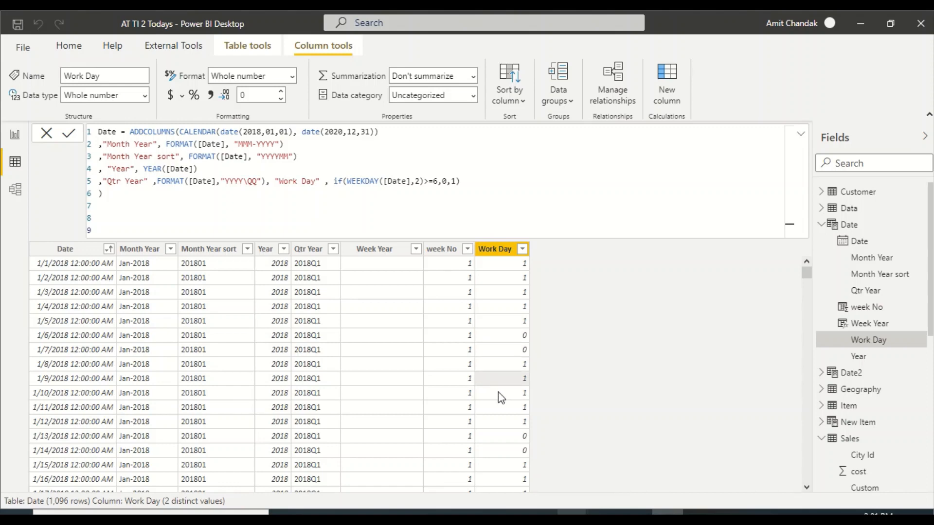
scroll(498, 392, "down", 8)
scroll(497, 392, "up", 8)
Open the Sales table and add a new calculated column after its last date column.
left_click(826, 227)
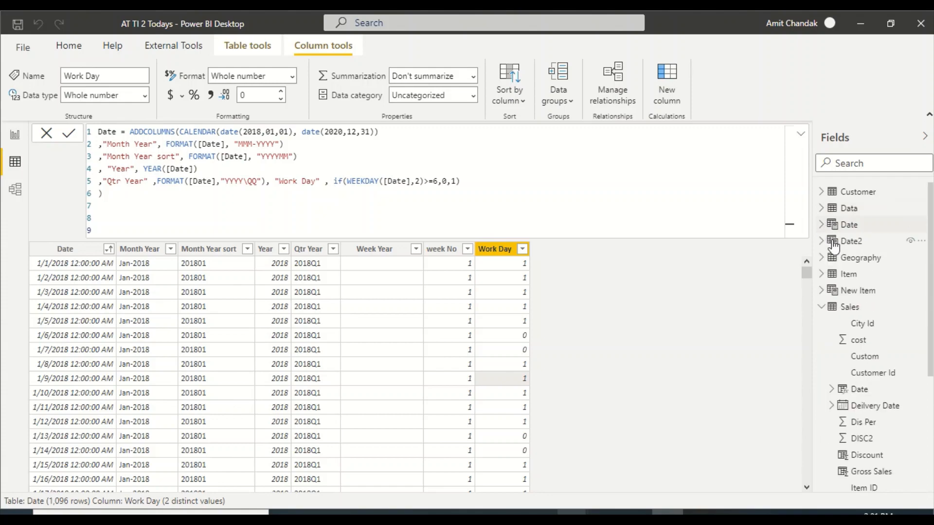
left_click(854, 312)
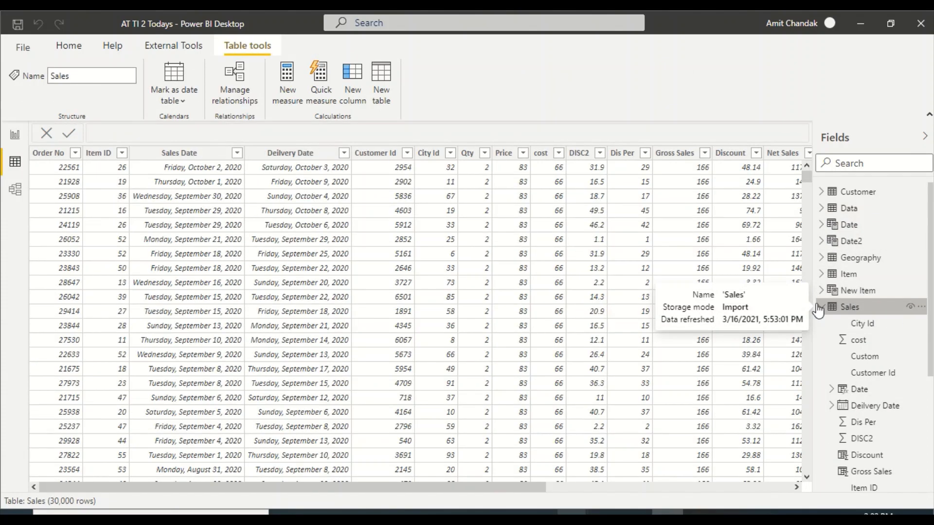
left_click_drag(344, 489, 524, 488)
left_click_drag(588, 501, 675, 417)
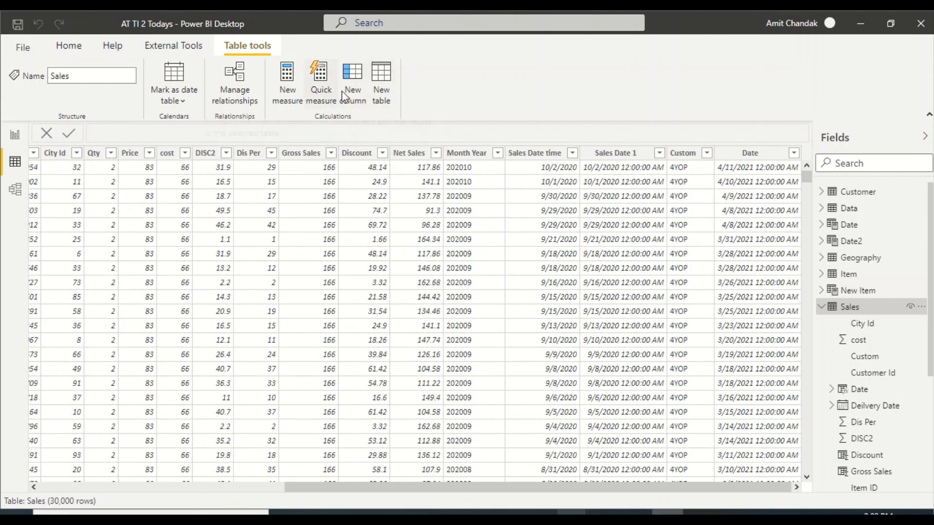
left_click(358, 89)
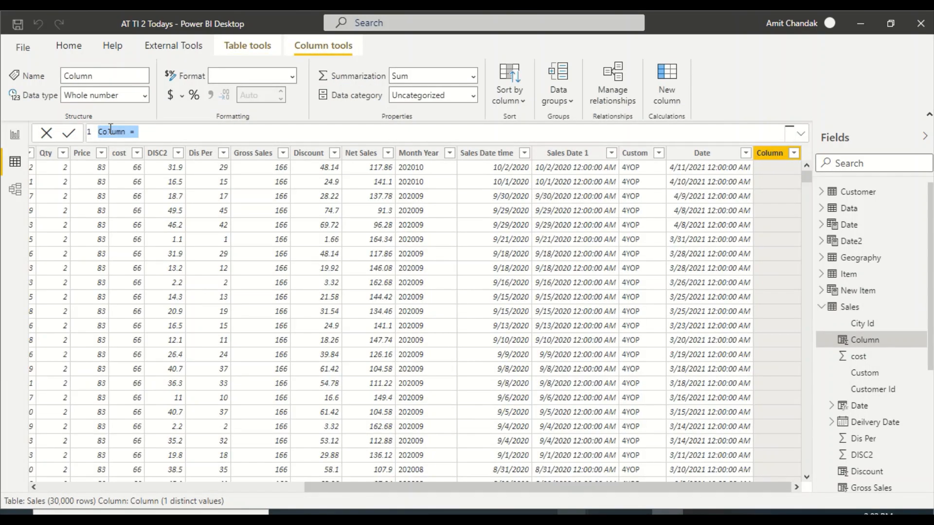
Name the new Sales column "Ddate diff" in its formula.
double_click(111, 131)
key("BackSpace")
type("Date")
key("BackSpace")
key("BackSpace")
key("BackSpace")
key("BackSpace")
type("date diff")
key("End")
Begin the column's expression with CALENDAR, using [Sales Date] as the start date.
type("ca")
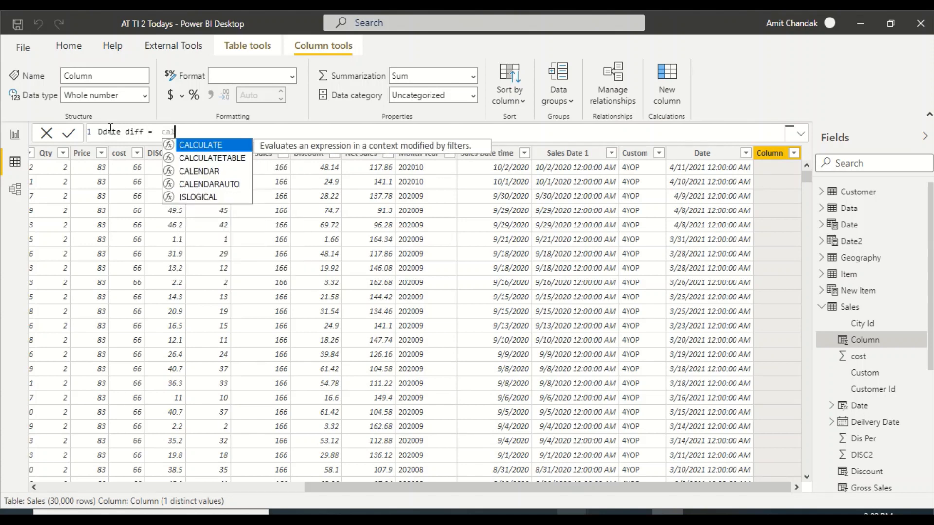
key("Down")
key("Down")
key("Tab")
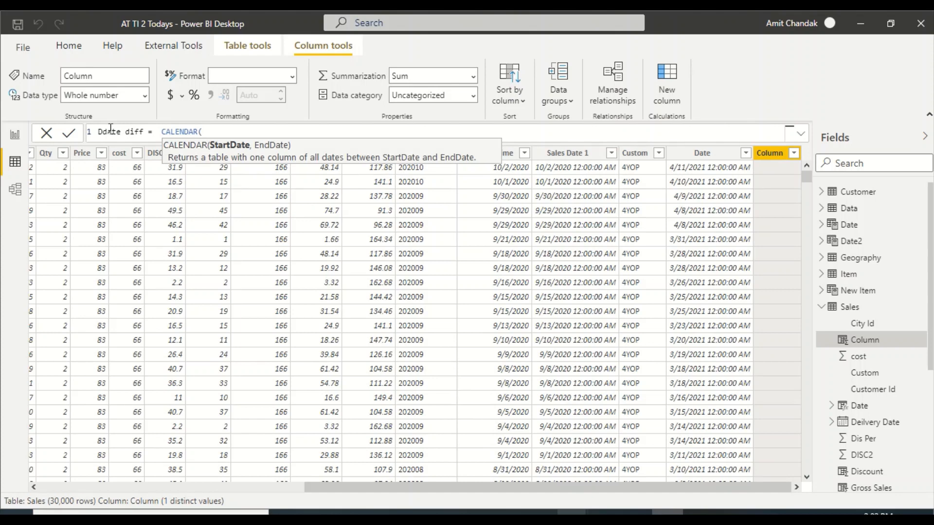
type("[sal")
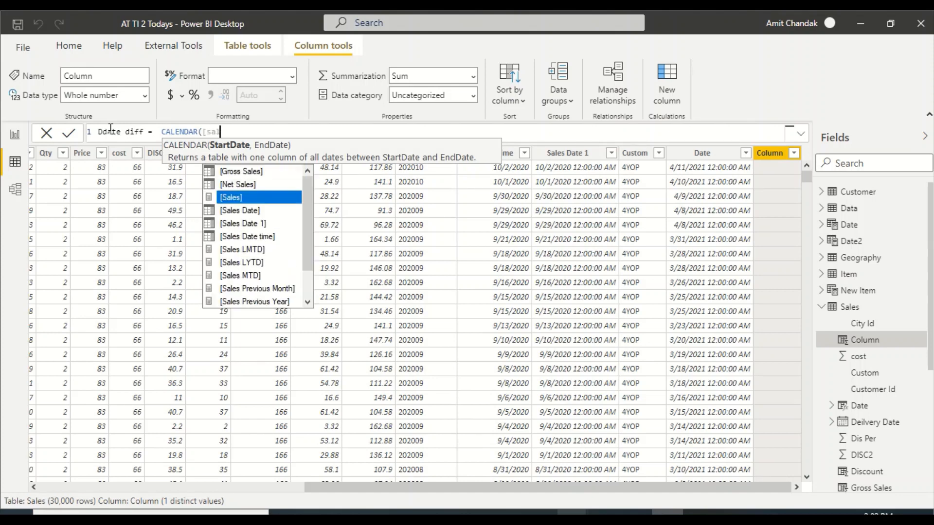
type("es da")
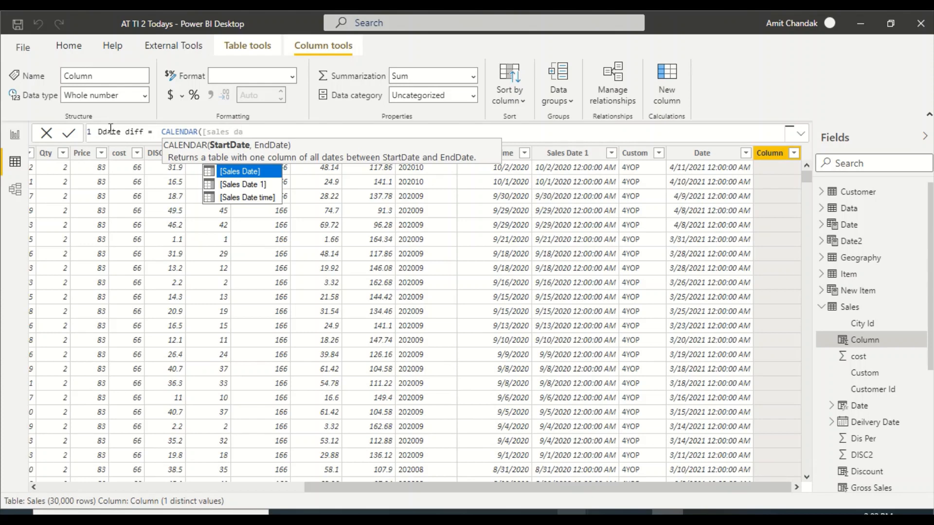
key("Tab")
Set Sales[Deilvery Date] as the CALENDAR end date and close the function.
type(",de")
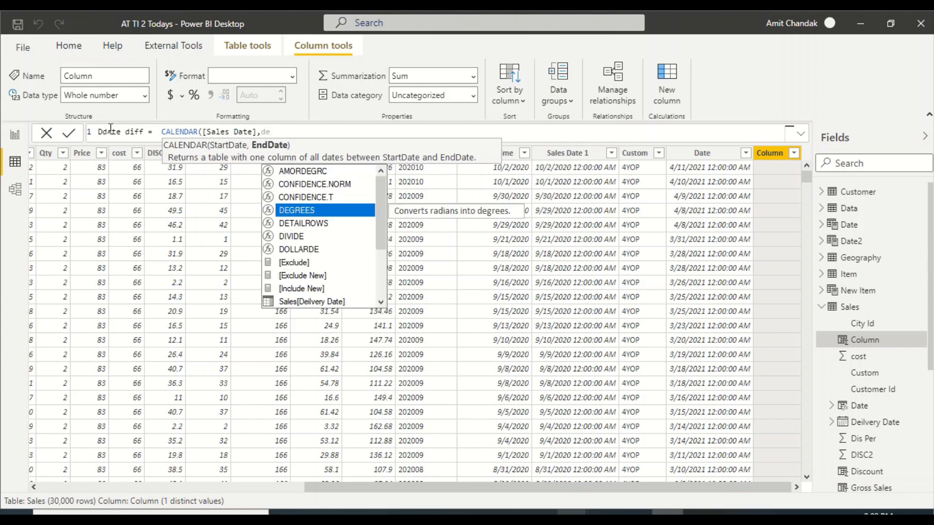
key("Down")
key("Down")
key("Down")
key("Down")
key("Down")
key("Down")
key("Down")
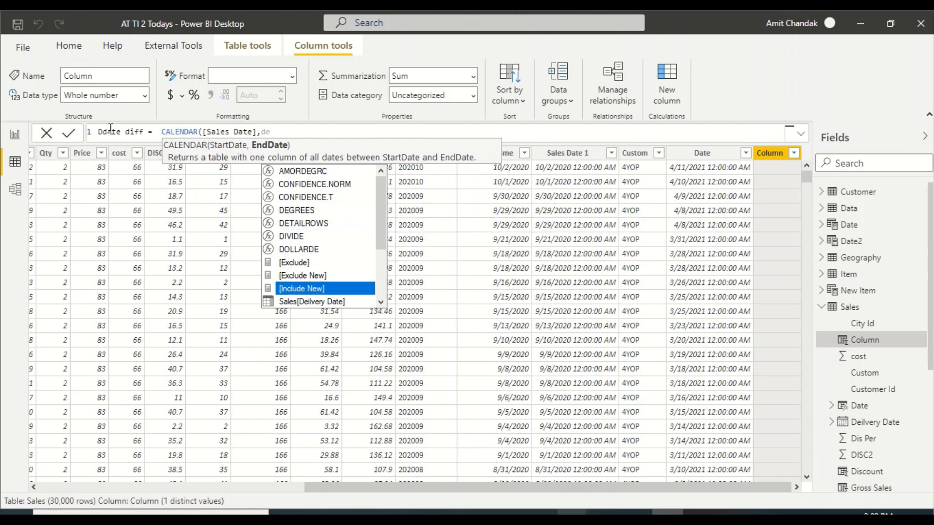
key("Tab")
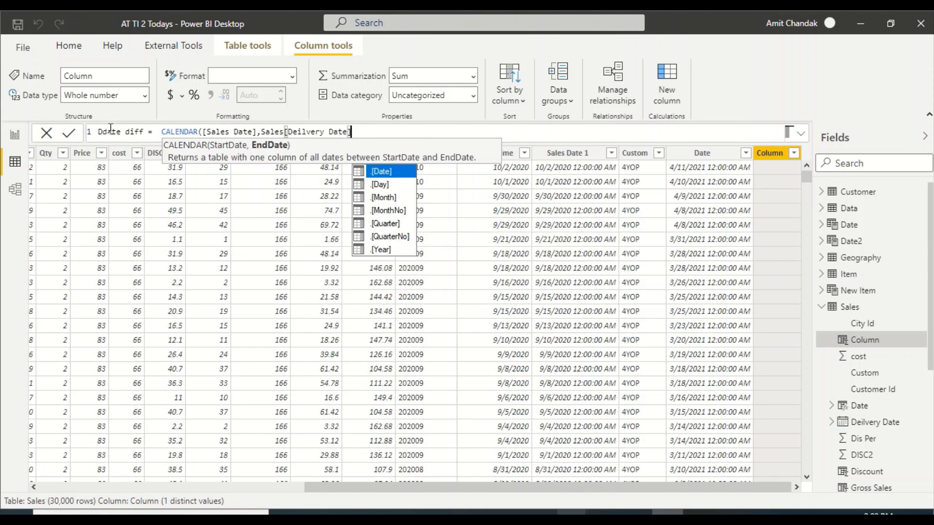
type(")")
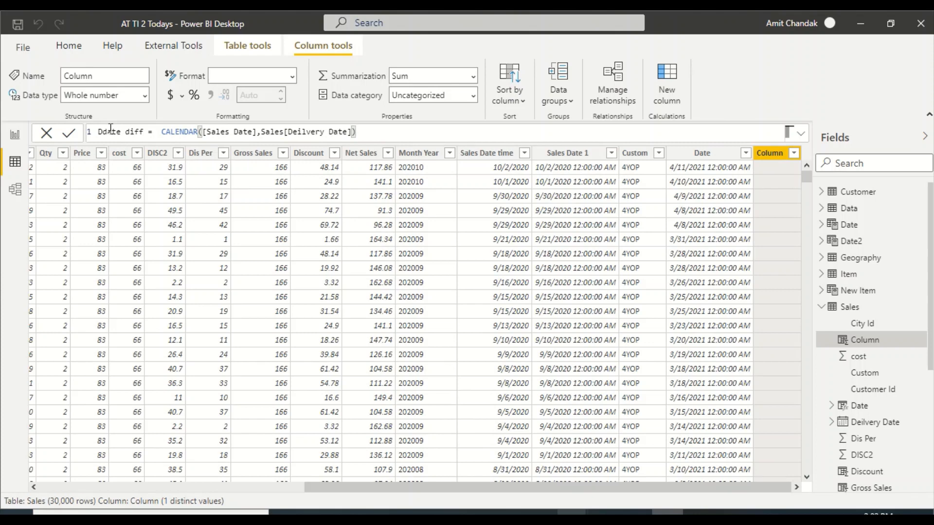
Insert ADDCOLUMNS( in front of the CALENDAR expression so that it becomes the table argument.
key("Left")
key("Left")
key("Left")
key("Left")
key("Left")
key("Left")
key("Left")
key("Left")
key("Left")
key("Left")
key("Left")
key("Left")
key("Left")
key("Left")
key("Left")
key("Left")
key("Left")
key("Left")
key("Left")
key("Left")
key("Left")
key("Left")
type("Add")
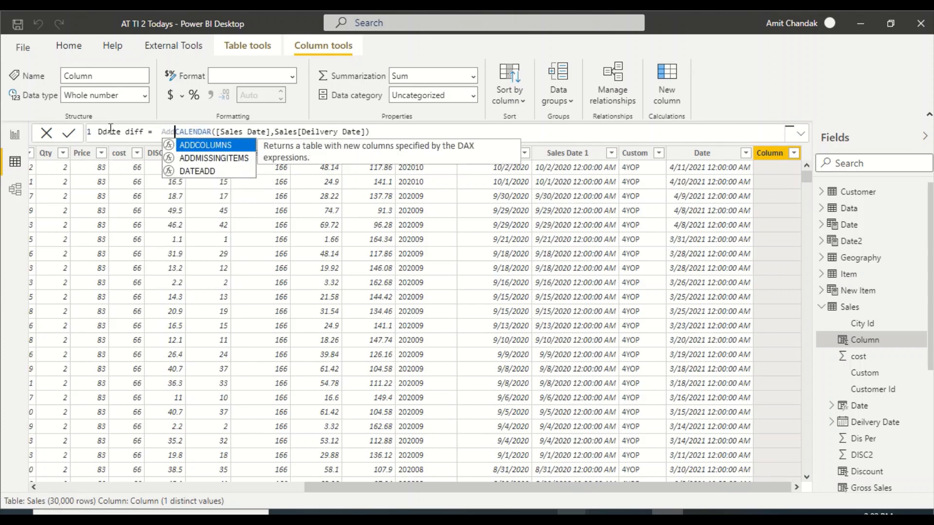
key("Tab")
Add a "Work Day" column name after the CALENDAR argument and start an IF expression for it.
key("Right")
key("Right")
key("Right")
key("Right")
key("Right")
key("Right")
key("Right")
key("Right")
key("Right")
key("Right")
key("Right")
key("Right")
key("Right")
key("Right")
key("Right")
key("Right")
key("Right")
key("Right")
key("Right")
key("Right")
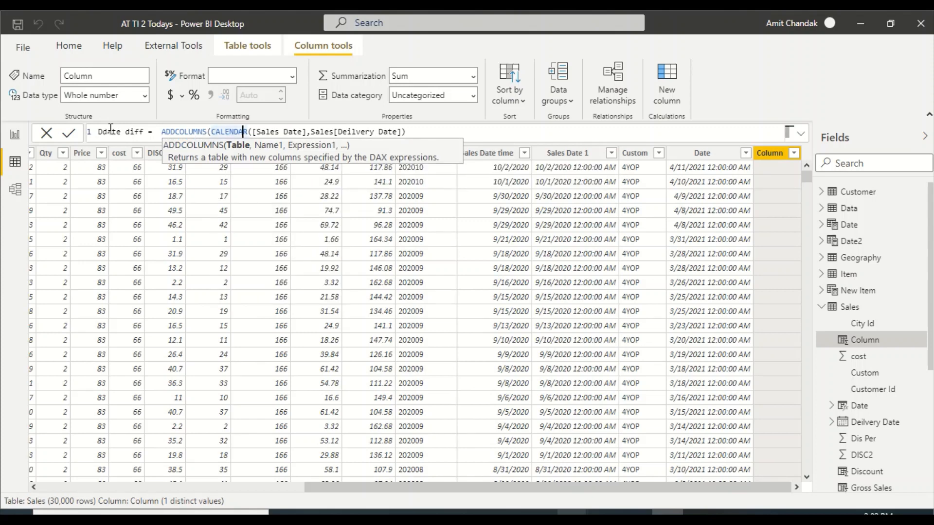
key("Right")
key("Right")
key("Right")
key("Right")
key("Right")
key("Right")
key("Right")
key("Right")
key("Right")
key("Right")
key("Right")
key("Right")
key("Right")
key("Right")
key("Right")
key("Right")
key("Right")
key("Right")
key("Right")
type(",\"Work")
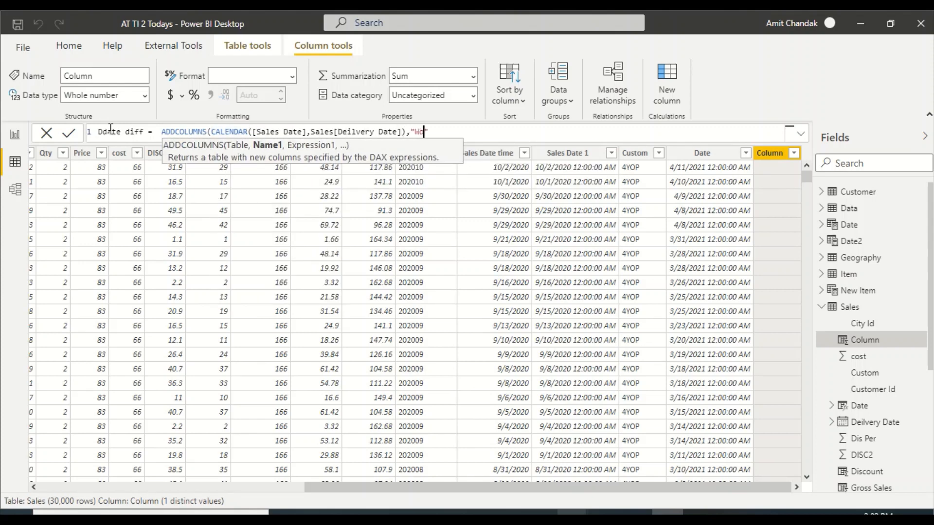
type(" Day\", if(")
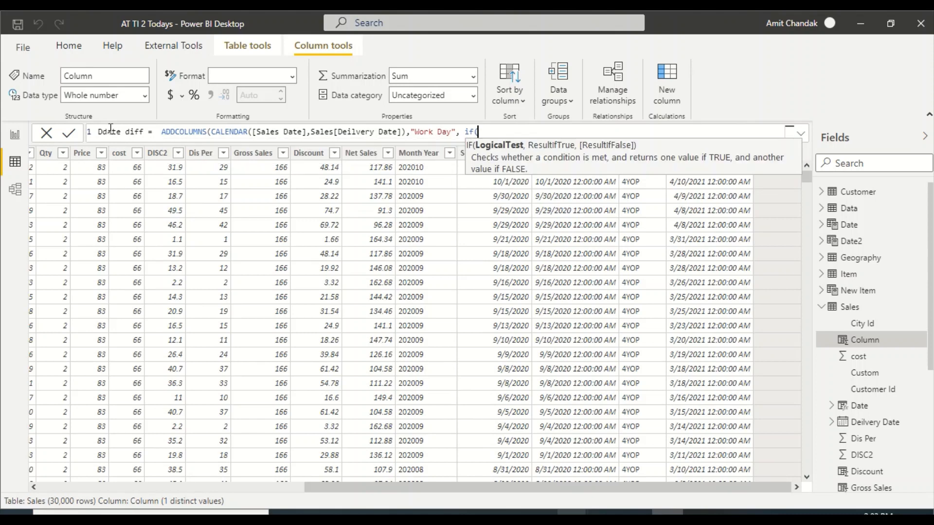
Complete the Work Day IF with the condition WEEKDAY([Date],2) >=6, returning 0 when true and 1 otherwise.
type("wee")
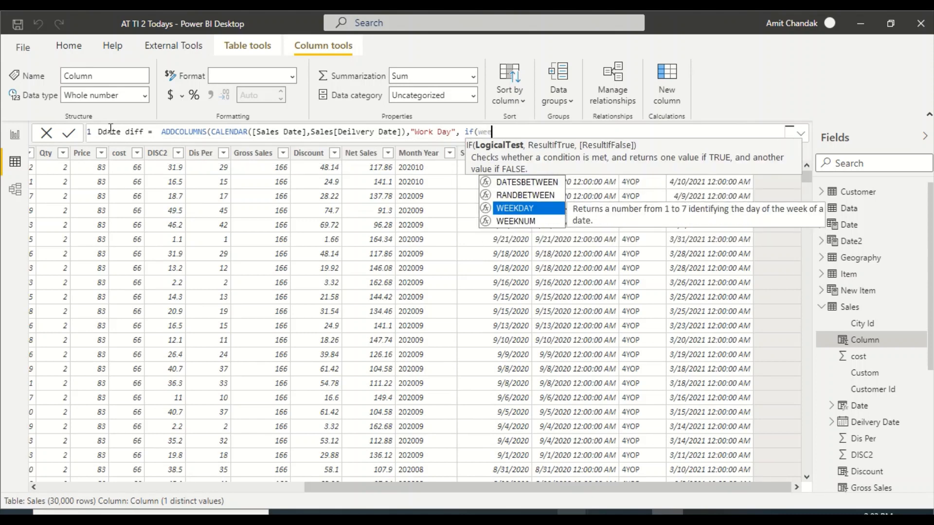
key("Tab")
type("[d")
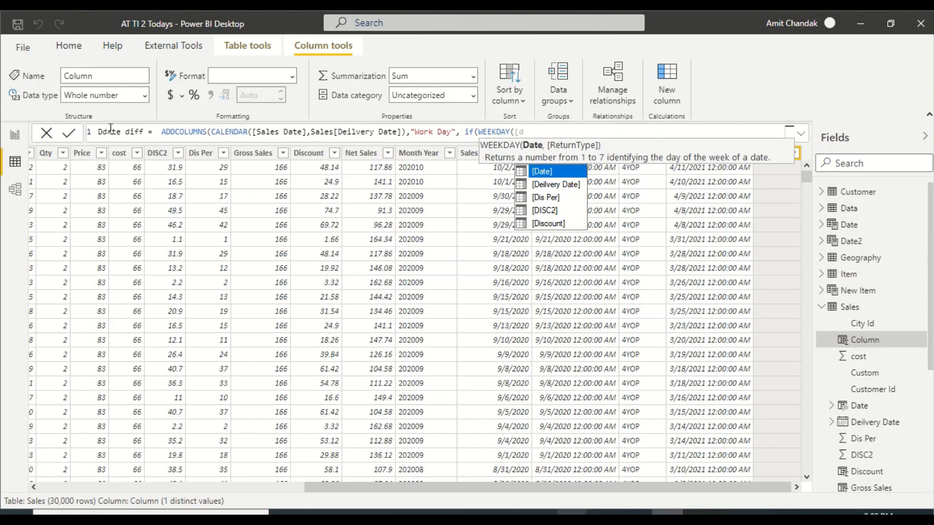
key("Tab")
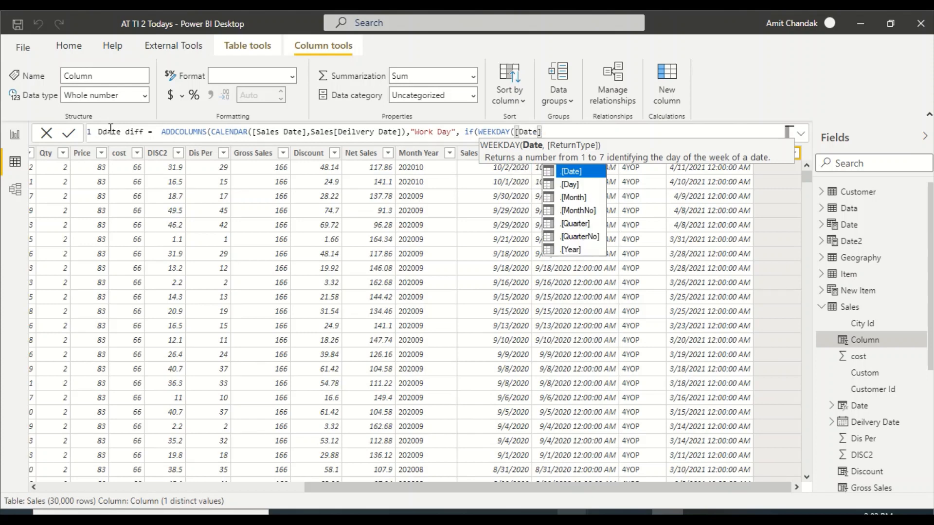
type(",")
key("Down")
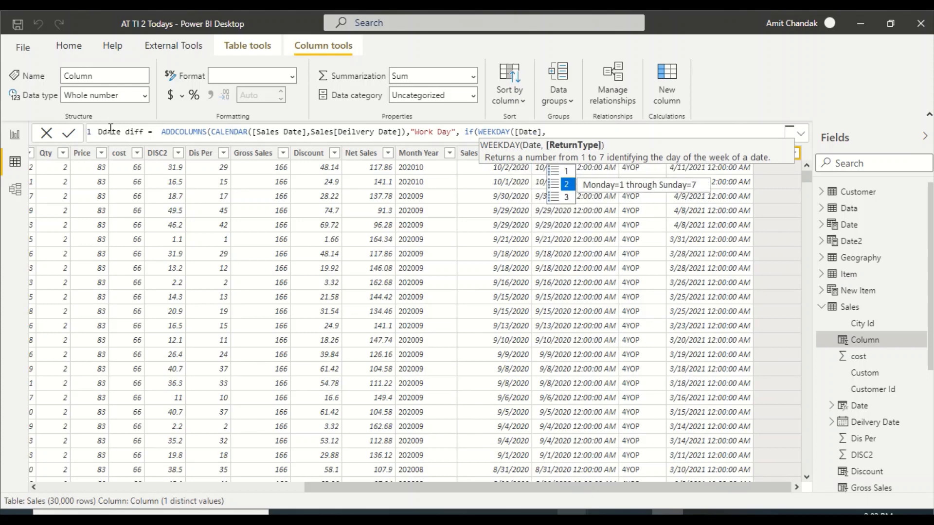
key("Tab")
type(")")
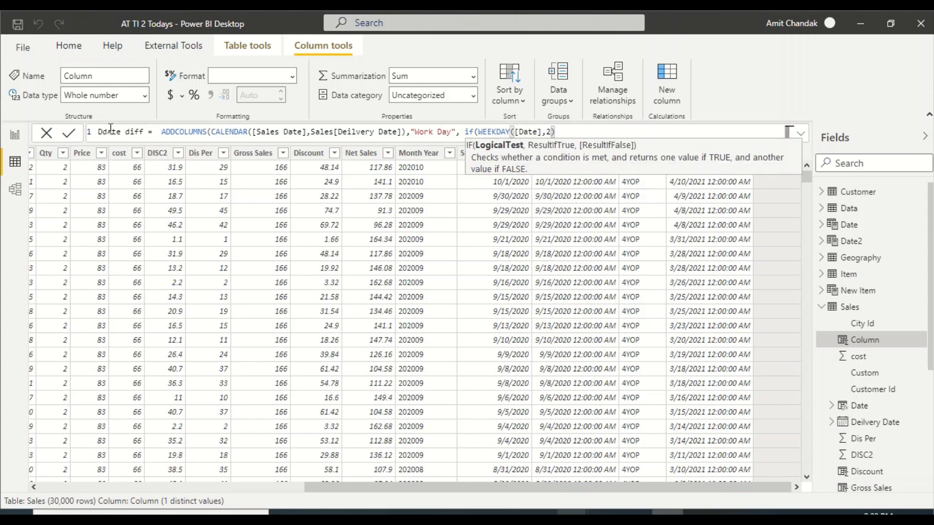
type(" >=6,0,1)")
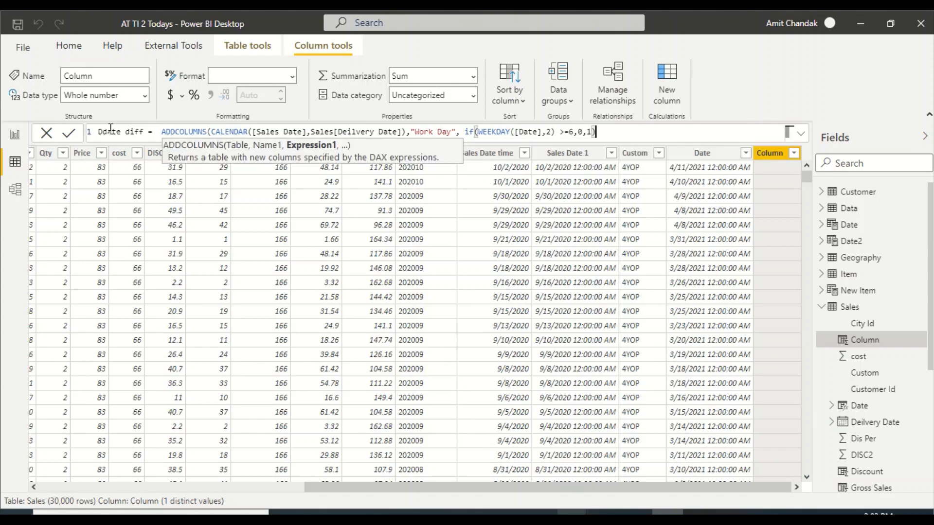
Insert FILTER( in front of the ADDCOLUMNS expression so that it becomes the table argument.
key("Left")
key("Left")
key("Left")
key("Left")
key("Left")
key("Left")
key("Left")
key("Left")
key("Left")
key("Left")
key("Left")
key("Left")
key("Left")
key("Left")
key("Left")
key("Left")
key("Left")
key("Left")
key("Left")
key("Left")
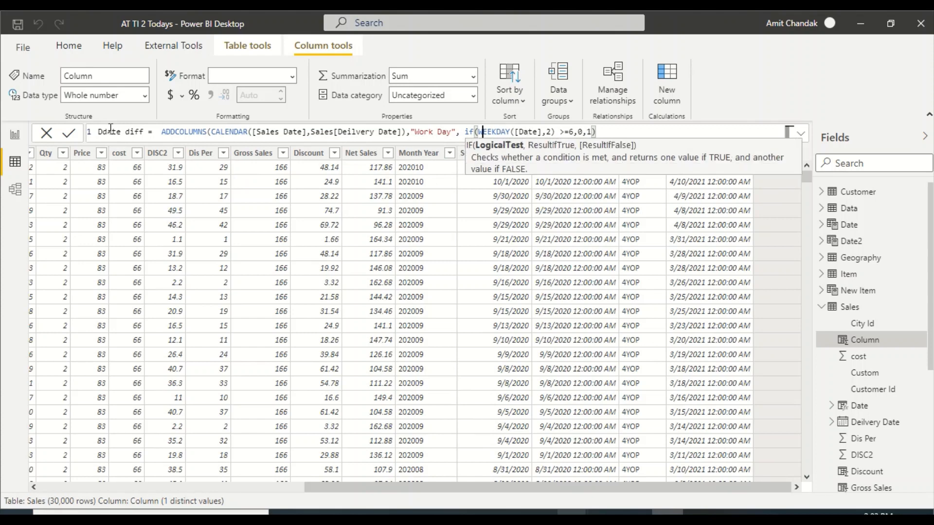
key("Left")
key("Left")
key("Left")
key("Left")
key("Left")
key("Left")
key("Left")
key("Left")
key("Left")
key("Left")
key("Left")
key("Left")
key("Left")
key("Left")
key("Left")
key("Left")
key("Left")
key("Left")
key("Left")
key("Left")
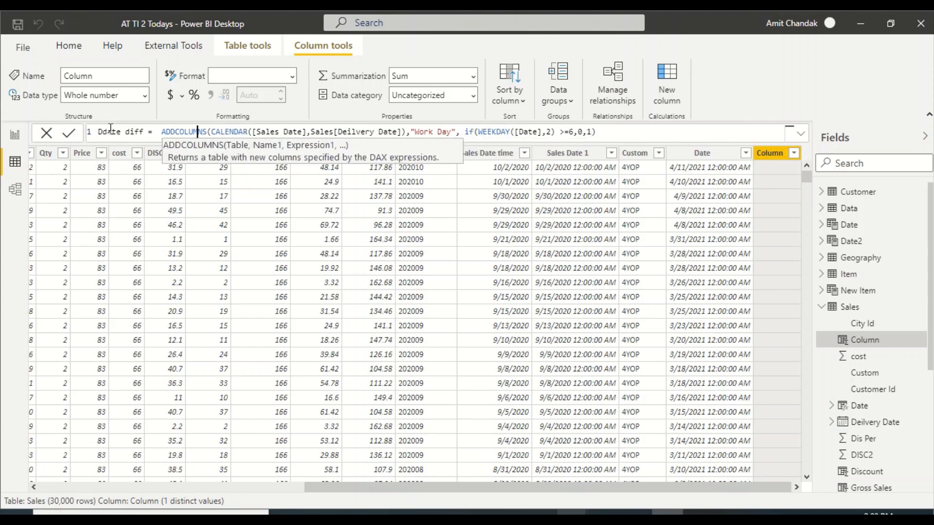
key("Left")
key("Left")
key("Left")
key("Left")
key("Left")
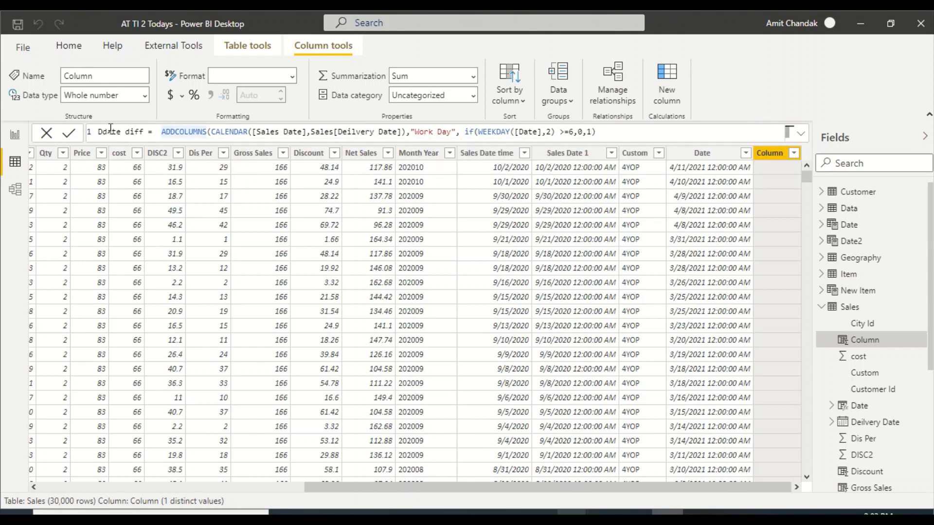
type("fil")
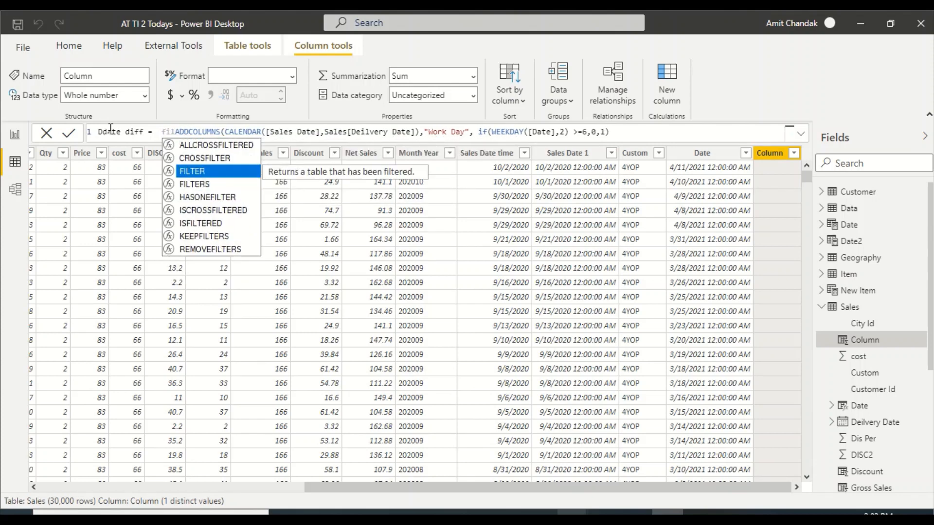
type("y")
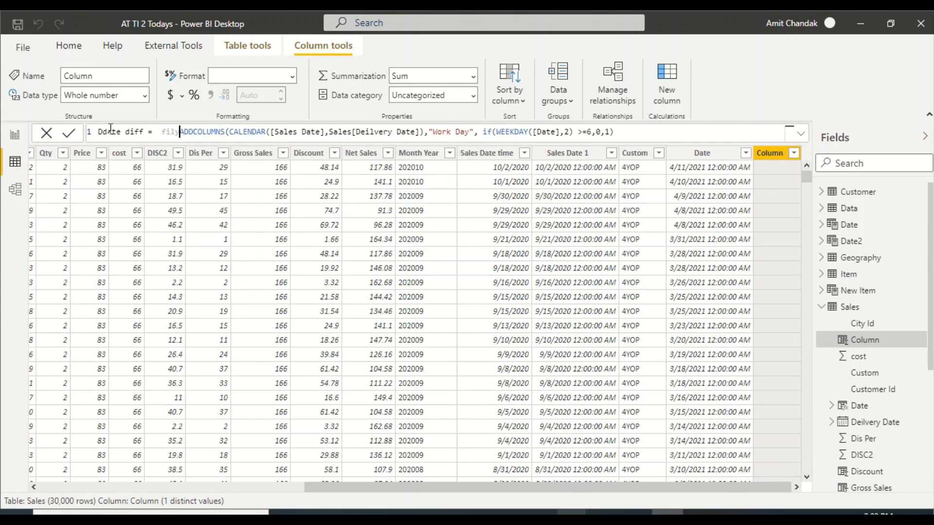
key("BackSpace")
key("Tab")
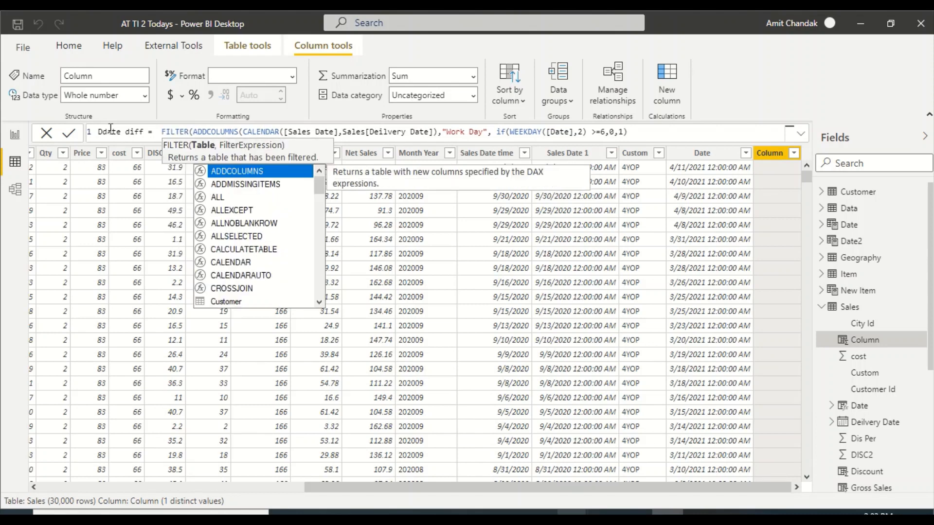
Close ADDCOLUMNS after the IF expression, add the filter condition [Work Day]=1 and close FILTER.
key("End")
type(",")
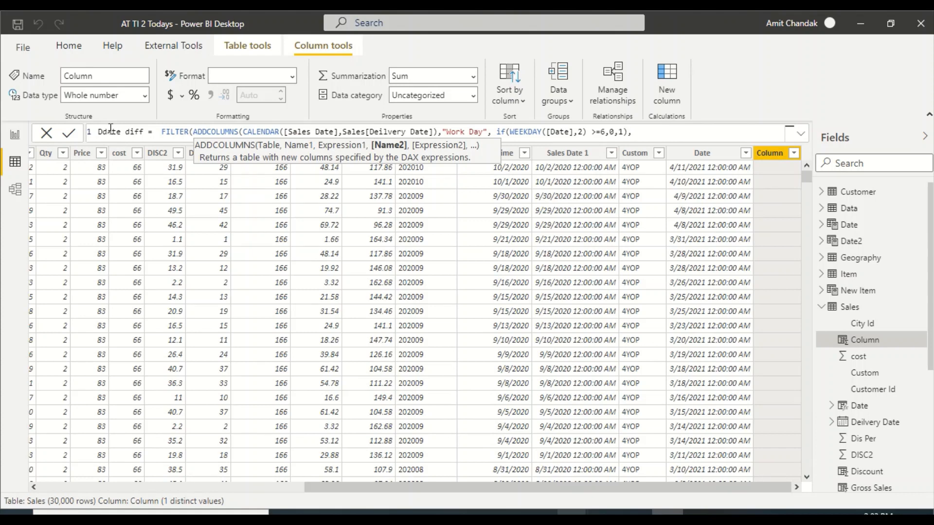
type("[W")
key("BackSpace")
key("BackSpace")
key("BackSpace")
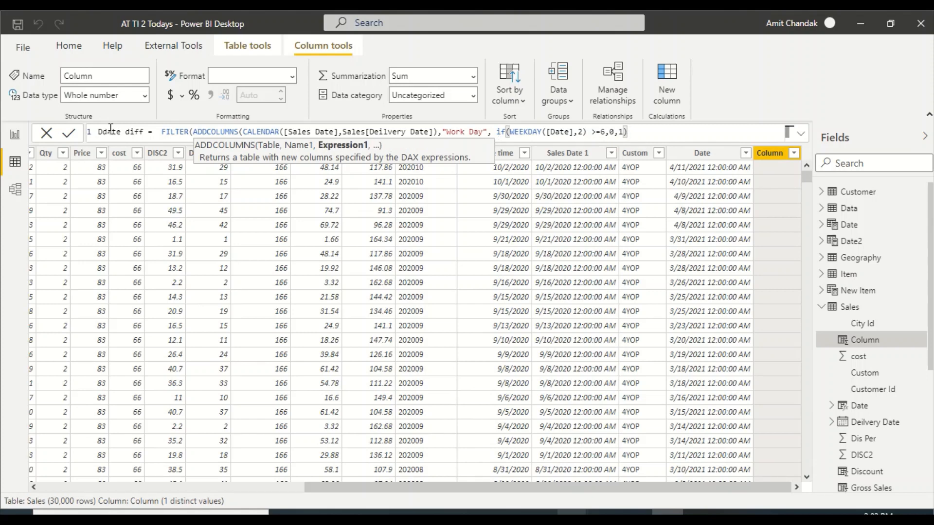
type("),")
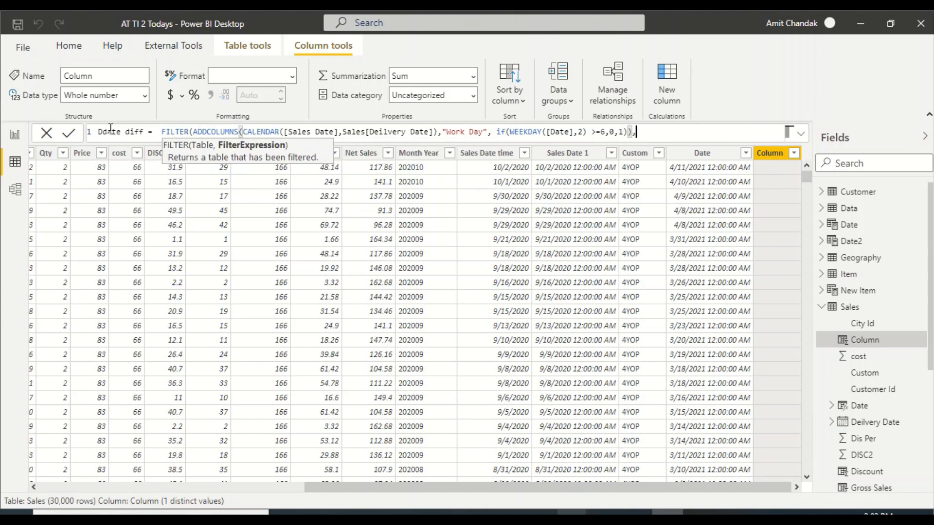
type("[Work Day]")
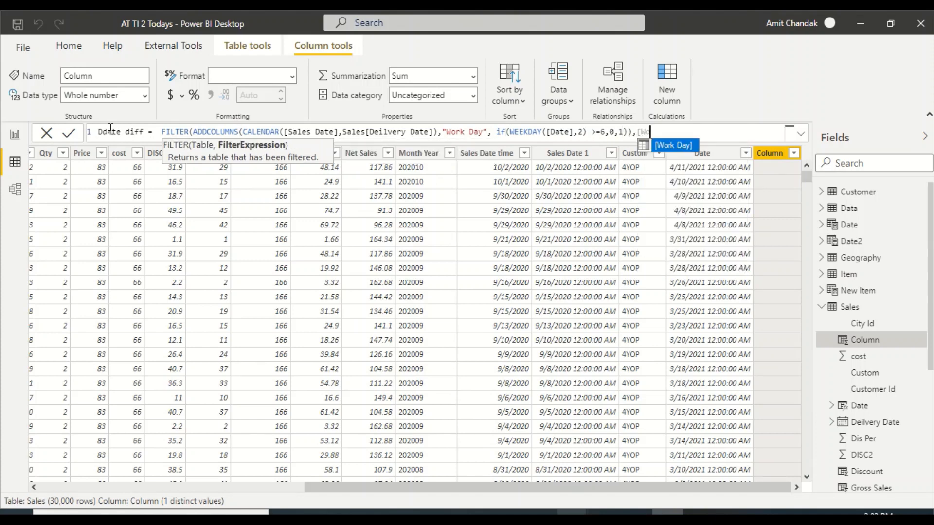
key("Tab")
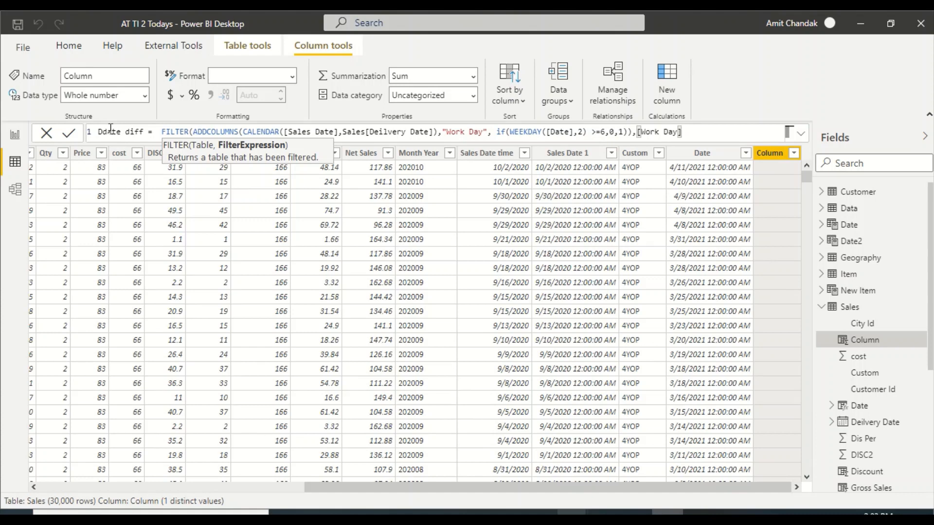
type("=1)")
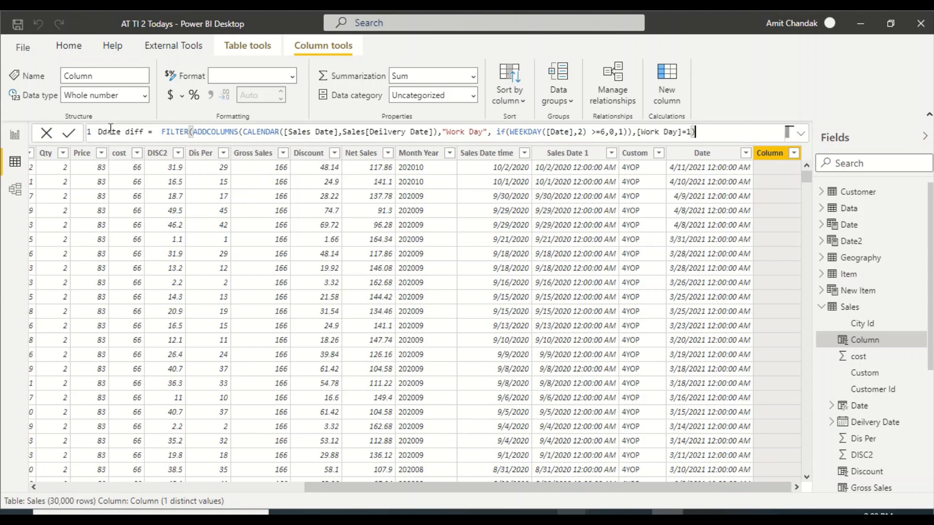
Correct the misspelled column name at the start of the formula to Date diff.
key("ctrl+Left")
key("ctrl+Left")
key("ctrl+Left")
key("ctrl+Left")
key("ctrl+Left")
key("ctrl+Left")
key("ctrl+Left")
key("ctrl+Left")
key("ctrl+Left")
key("ctrl+Left")
key("ctrl+Left")
key("ctrl+Left")
key("ctrl+Left")
key("ctrl+Left")
key("Left")
key("Left")
key("Left")
key("Left")
key("Left")
key("Left")
key("Left")
key("Left")
key("Left")
key("Left")
key("Left")
key("Left")
key("Left")
key("Left")
key("Left")
key("Left")
key("Left")
key("Left")
key("Left")
key("Delete")
Wrap the FILTER expression in COUNTROWS and commit the Date diff column formula.
key("ctrl+Right")
key("ctrl+Right")
key("ctrl+Right")
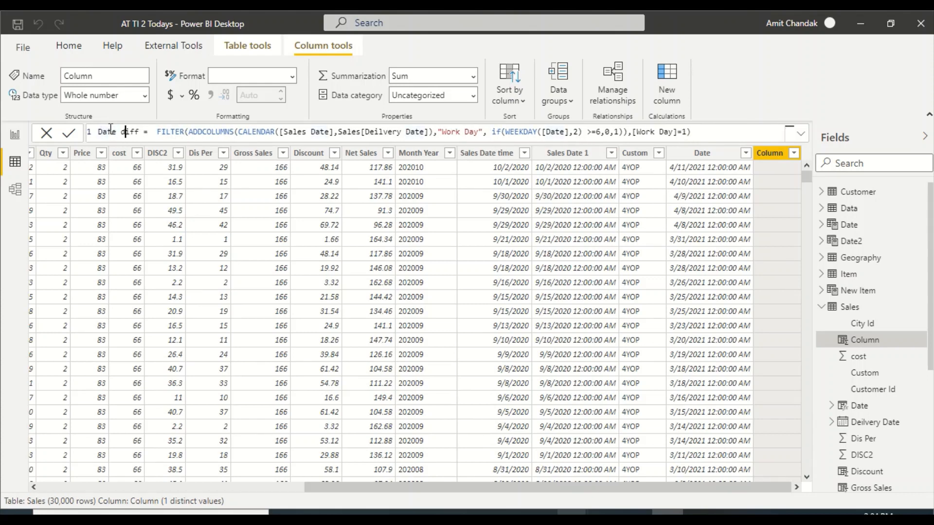
type("co")
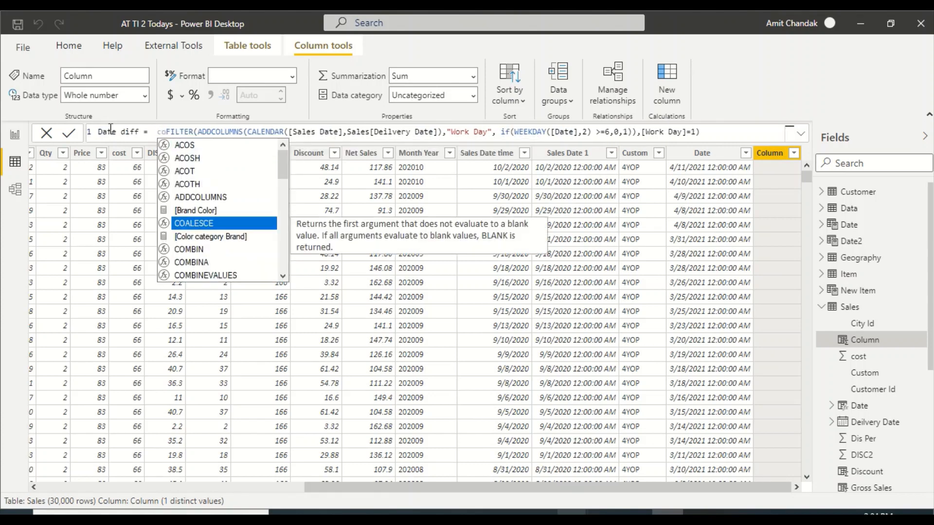
type("unt")
key("Down")
key("Down")
key("Down")
key("Down")
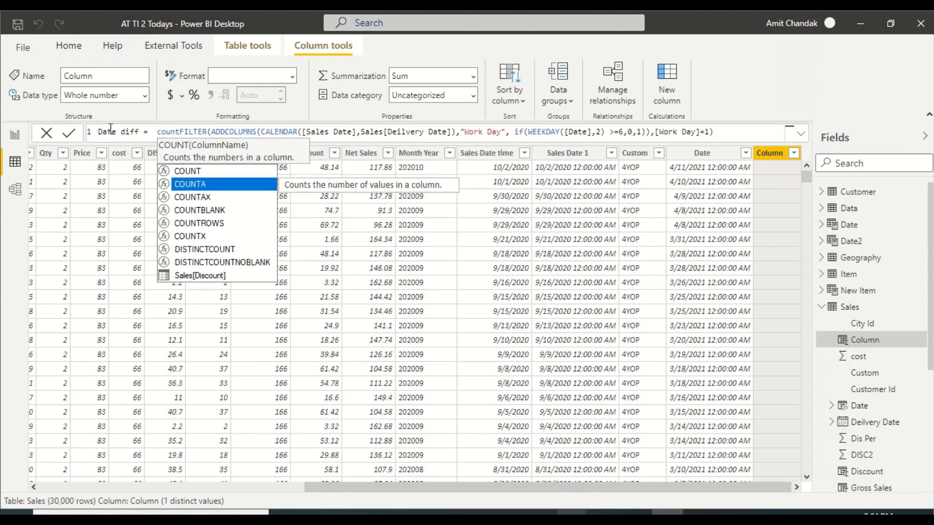
key("Tab")
key("End")
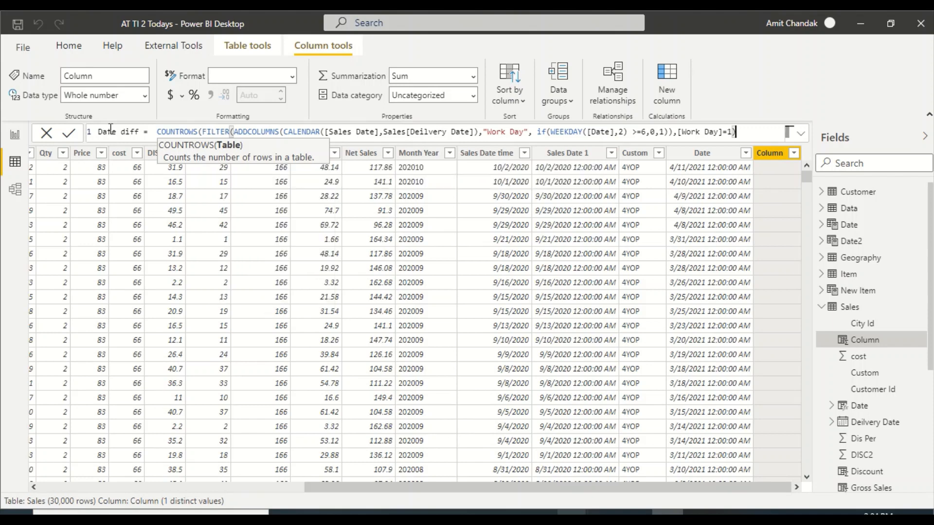
type(")")
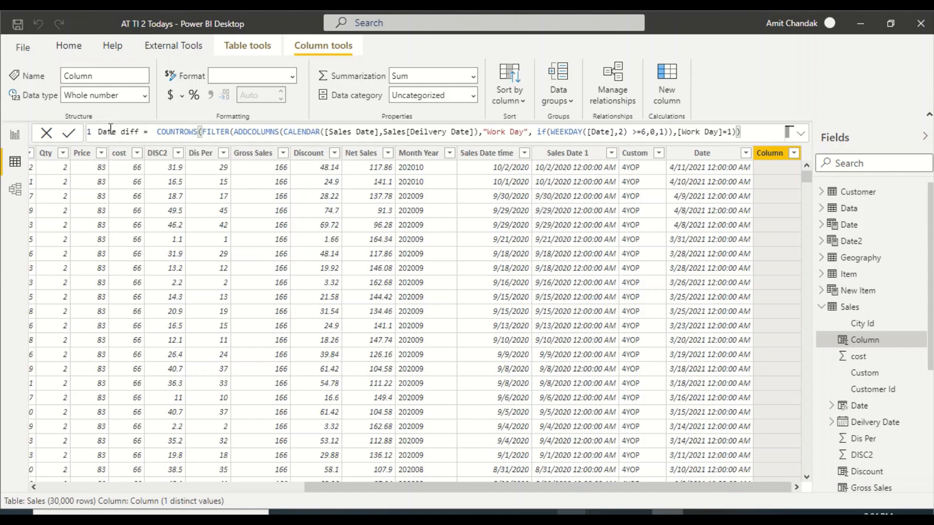
key("Return")
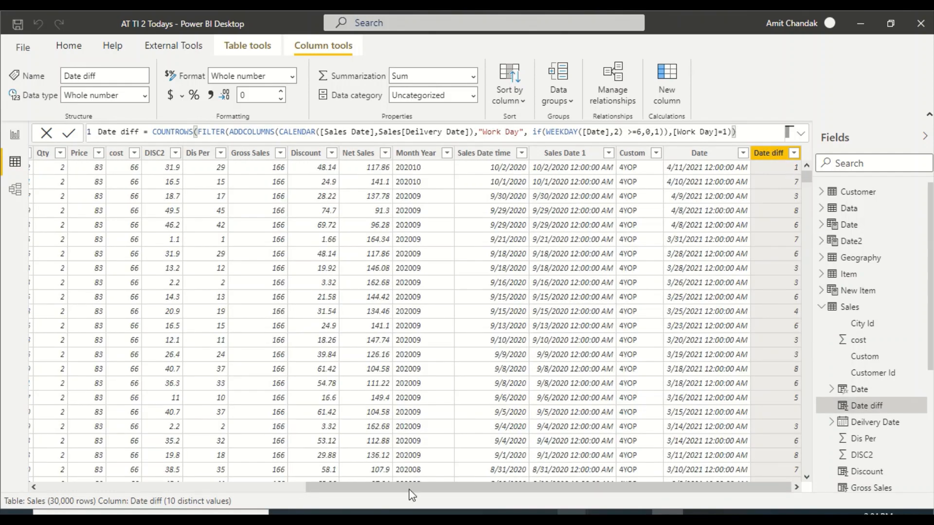
Compare the Sales Date and Deilvery Date values in the Sales table with the Date diff results row by row.
left_click_drag(402, 491, 135, 488)
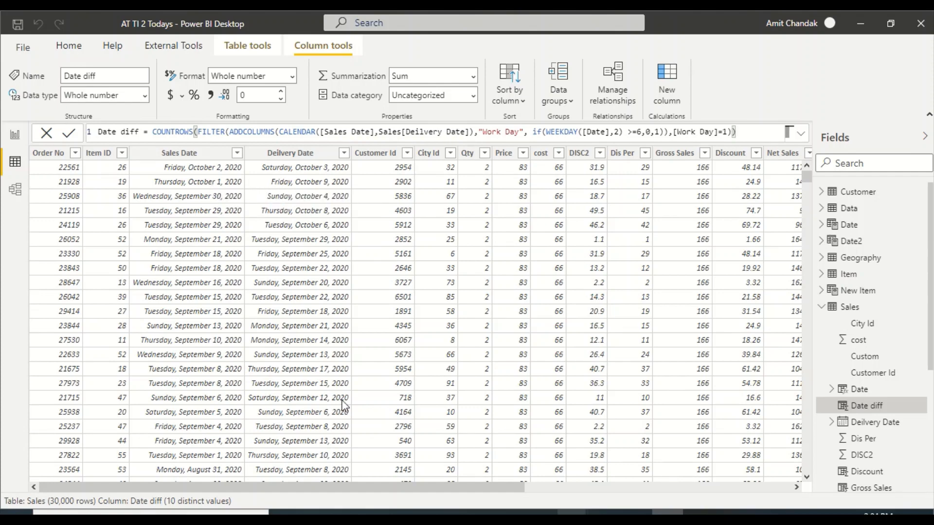
left_click_drag(361, 487, 652, 495)
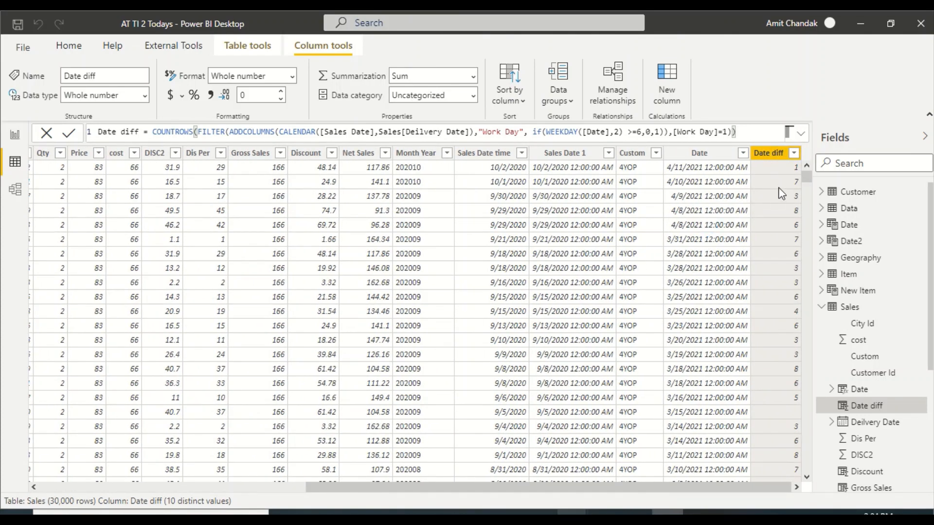
left_click_drag(583, 486, 247, 488)
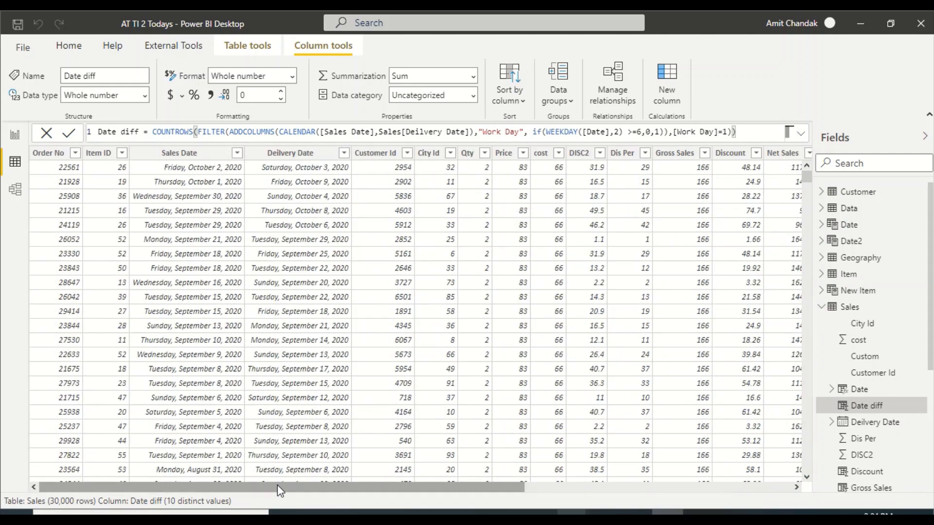
left_click_drag(277, 485, 618, 498)
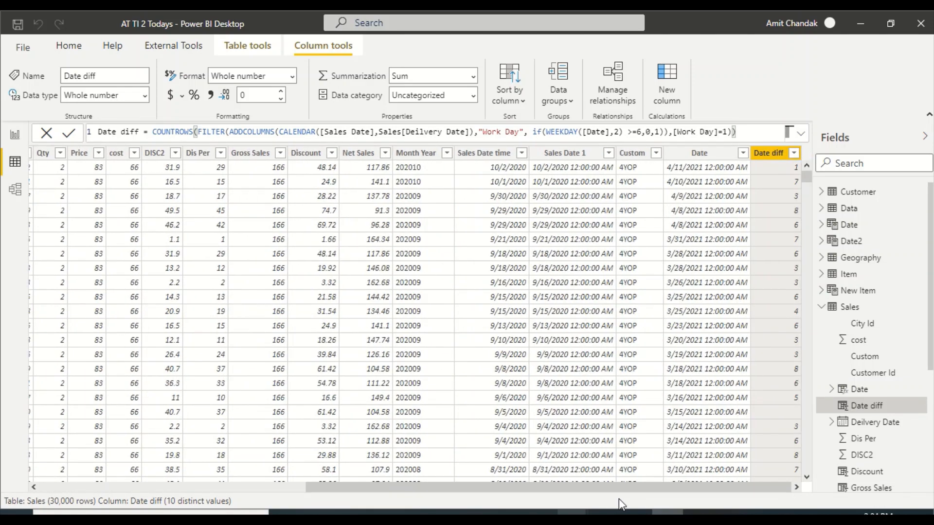
left_click(329, 472)
left_click_drag(347, 484, 148, 477)
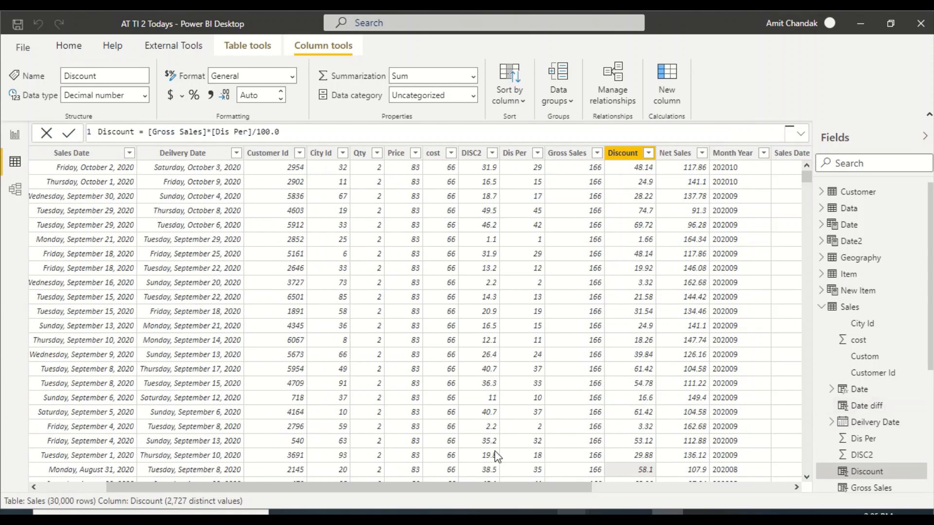
left_click_drag(444, 488, 258, 480)
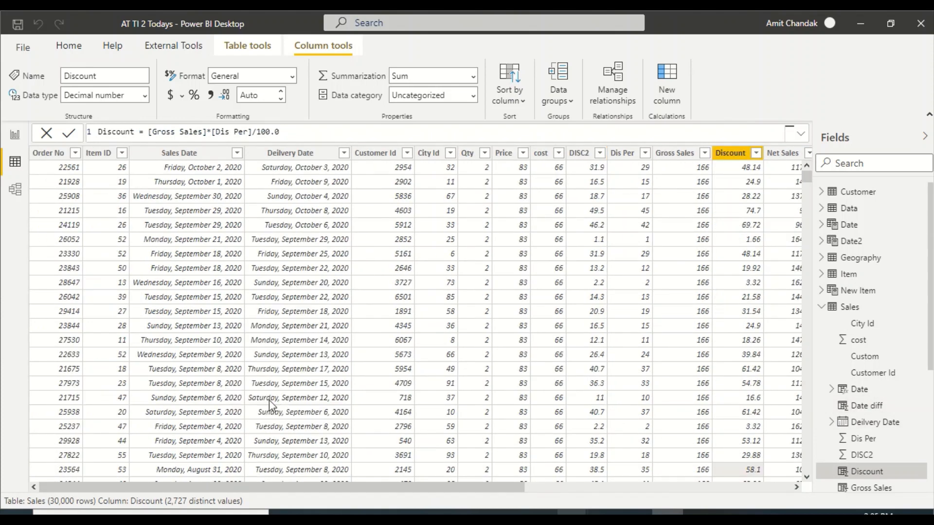
left_click_drag(294, 483, 561, 482)
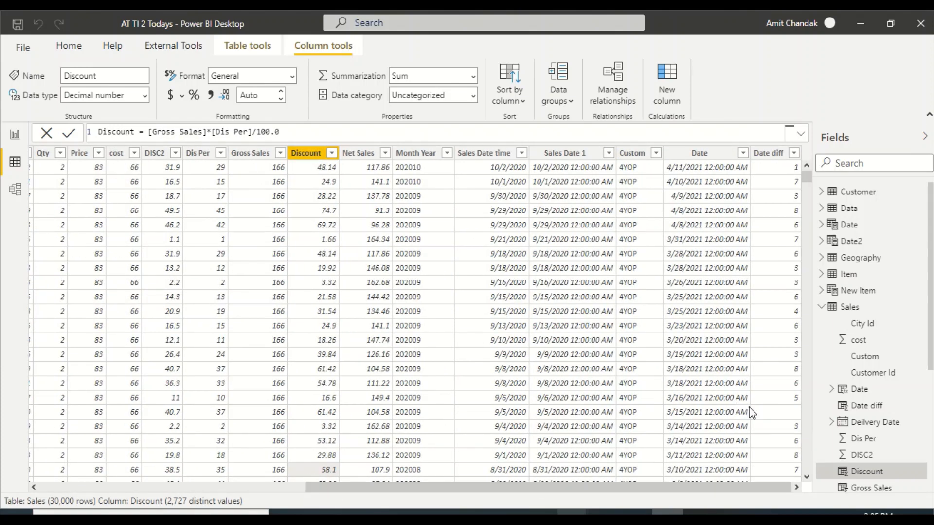
Check the Deilvery Date and Sales Date of the row whose Date diff is blank.
left_click(769, 414)
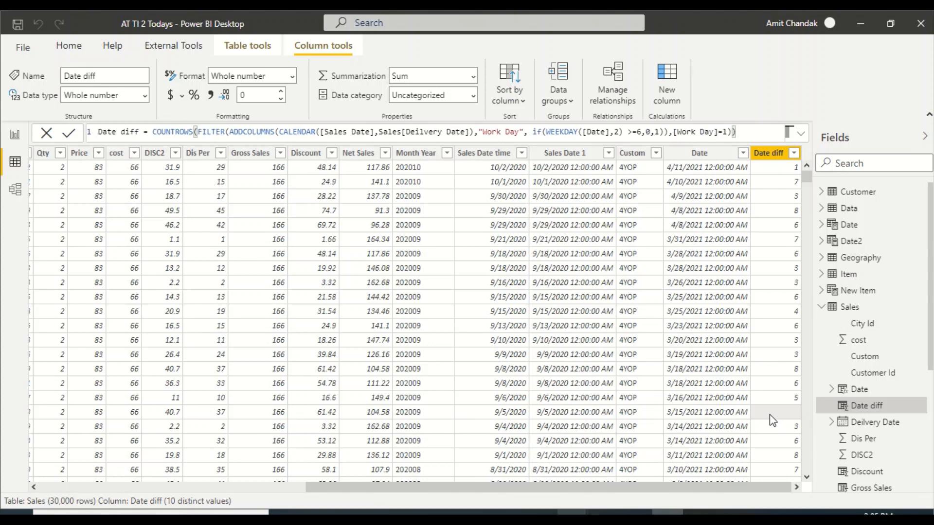
left_click(723, 416)
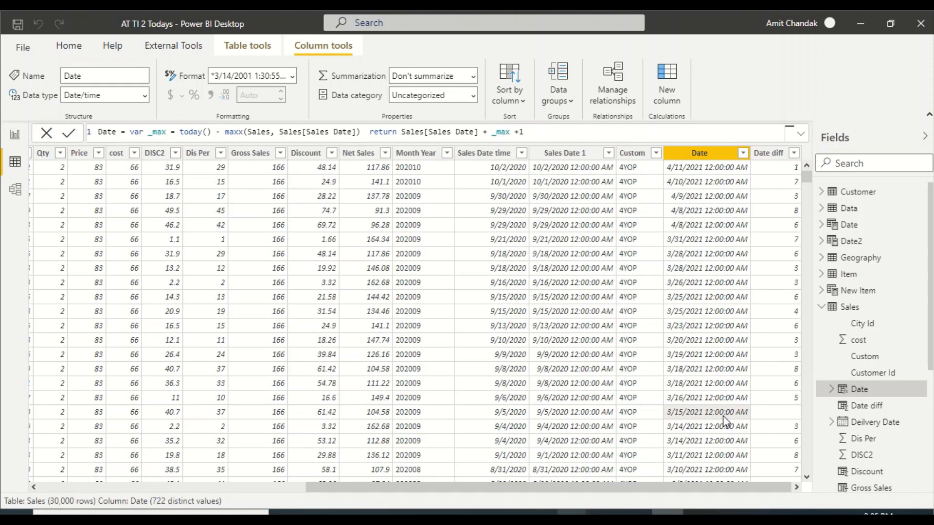
key("Left")
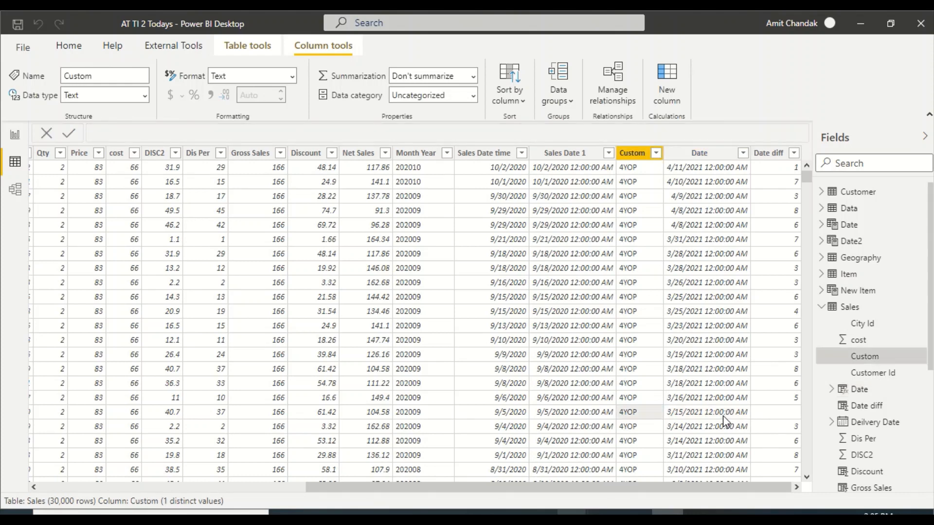
key("Left")
key("Left")
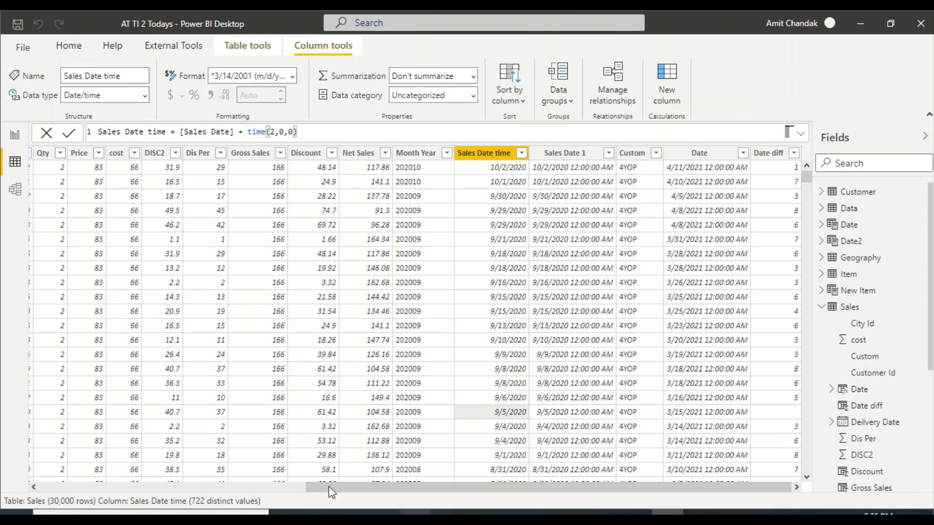
left_click(146, 486)
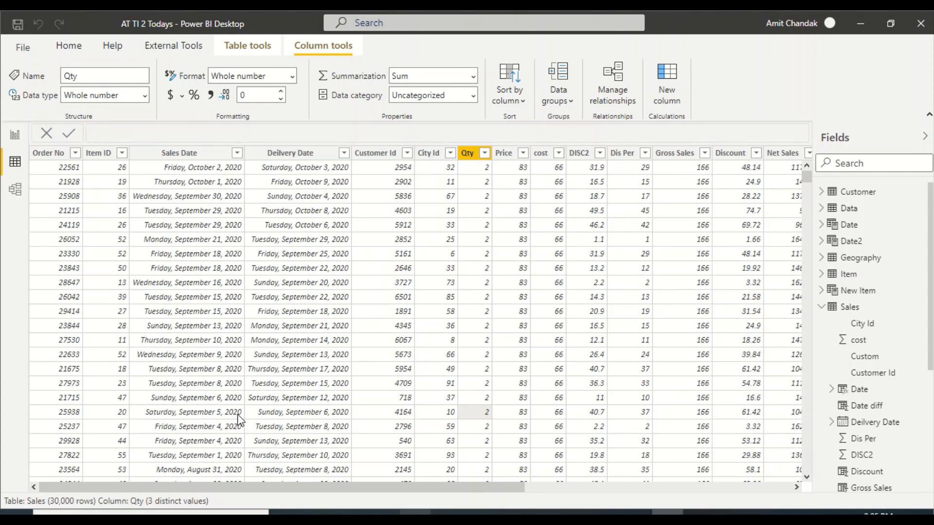
left_click(285, 417)
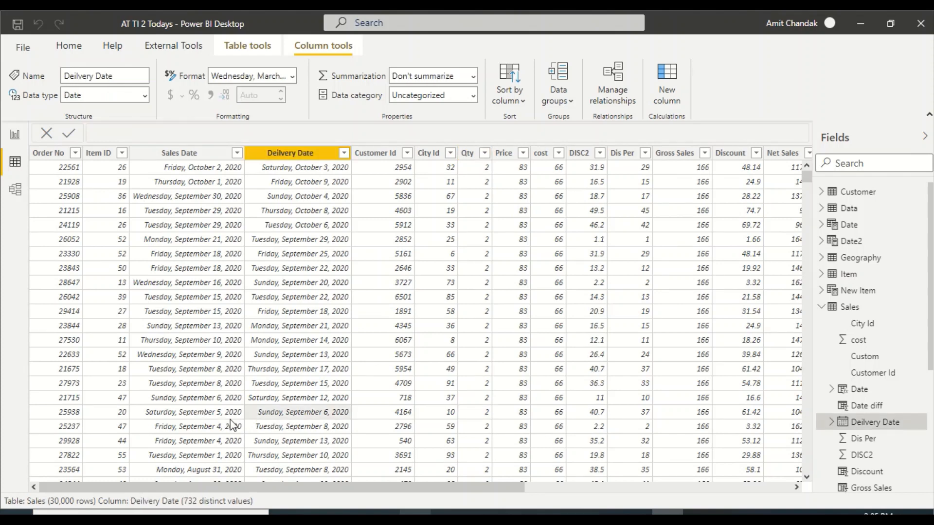
key("Left")
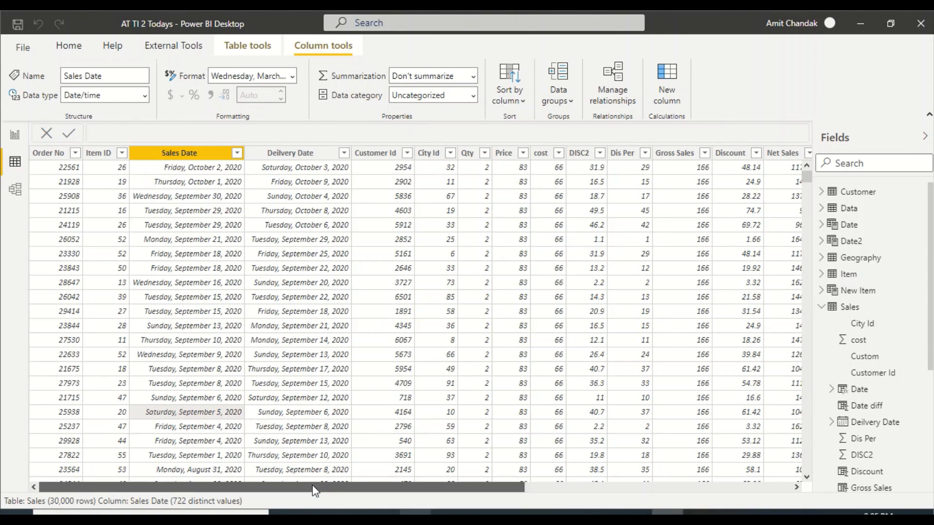
Append +0 to the Date diff formula so blank rows return zero, and commit it.
left_click_drag(314, 491, 581, 491)
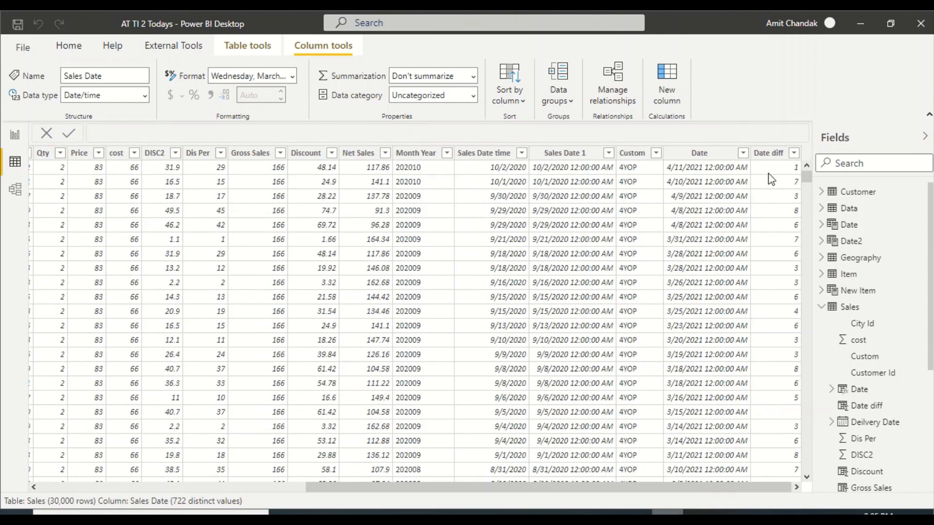
left_click(770, 153)
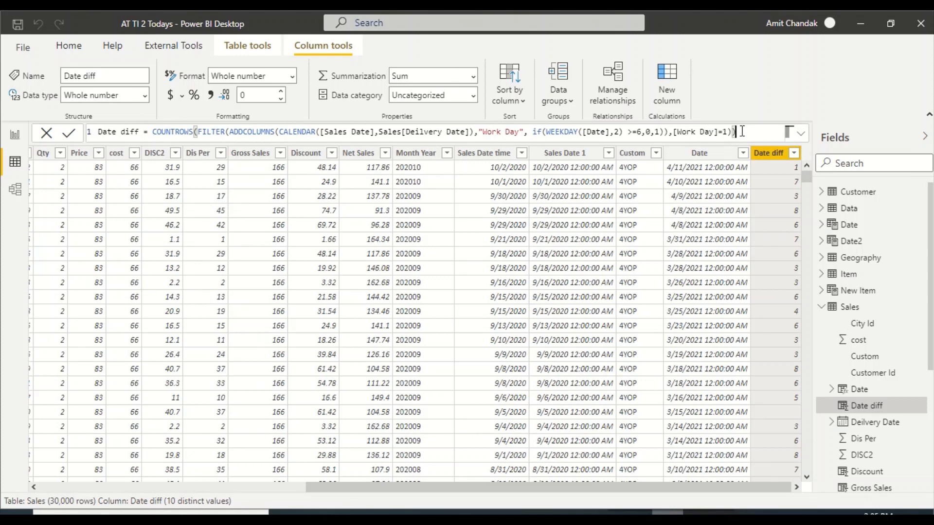
type("+0")
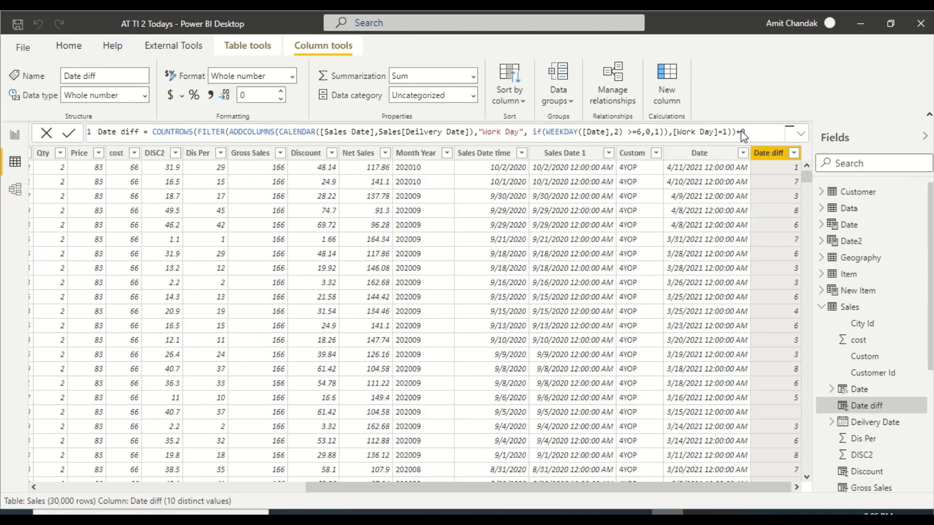
key("Return")
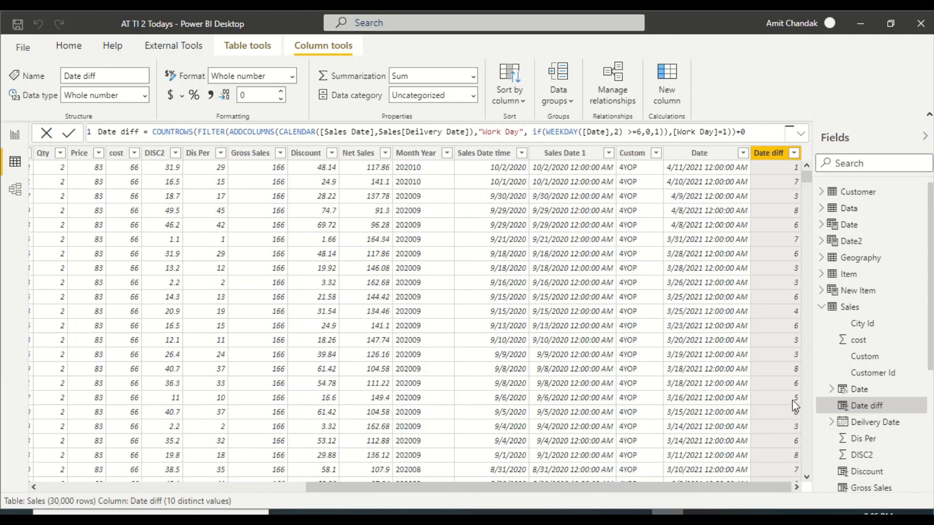
Remove the +0 from the end of the Date diff formula and commit it.
left_click(763, 136)
key("BackSpace")
key("BackSpace")
key("Return")
Add a new calculated column to the Sales table and name it Date Diff 2 in the formula.
left_click(667, 94)
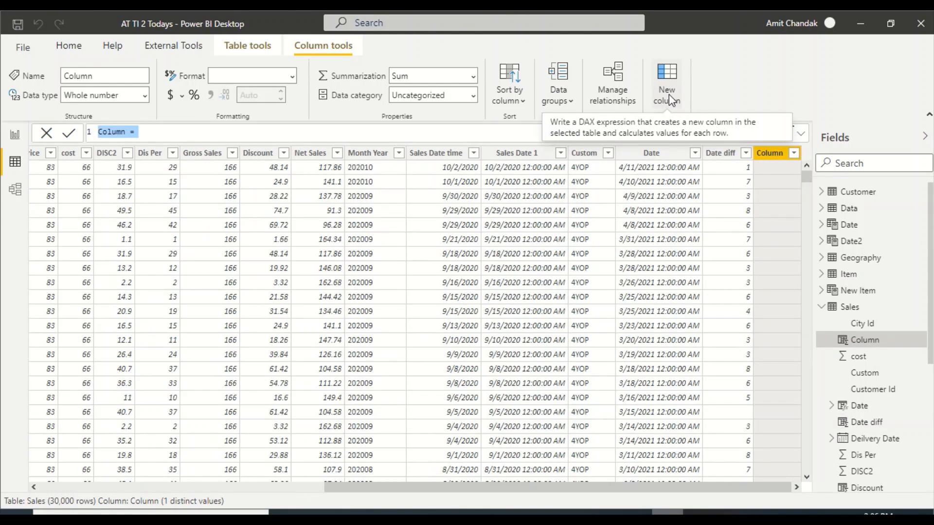
double_click(111, 134)
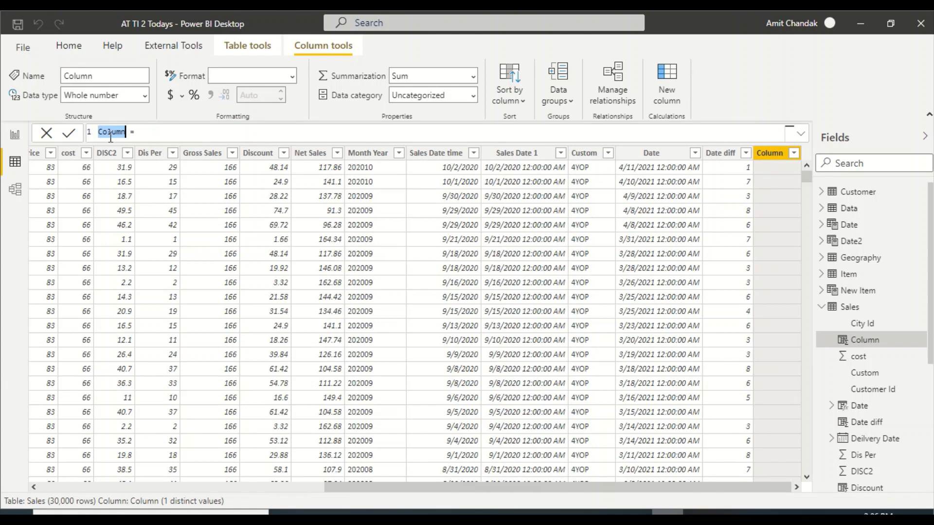
type("Date Diff 2")
key("Right")
key("Right")
key("Right")
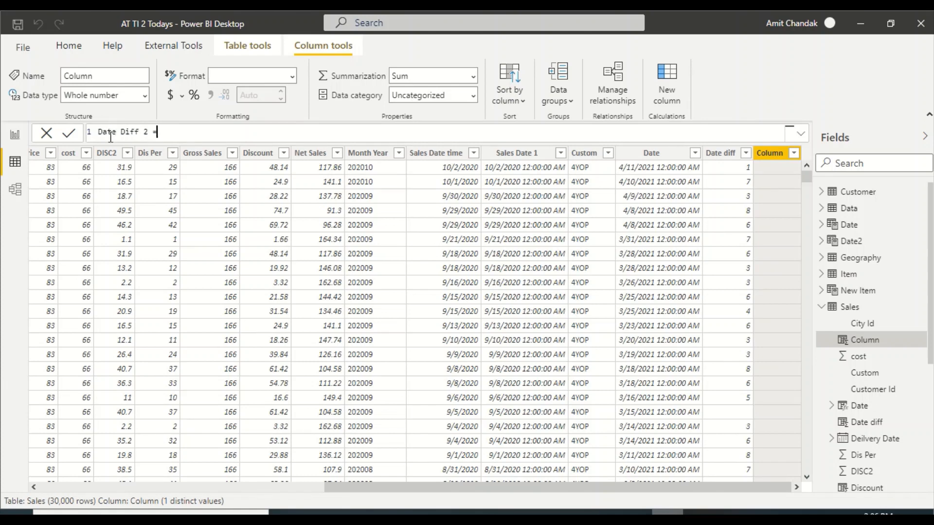
Start the Date Diff 2 expression with the COUNTX function.
type("coun")
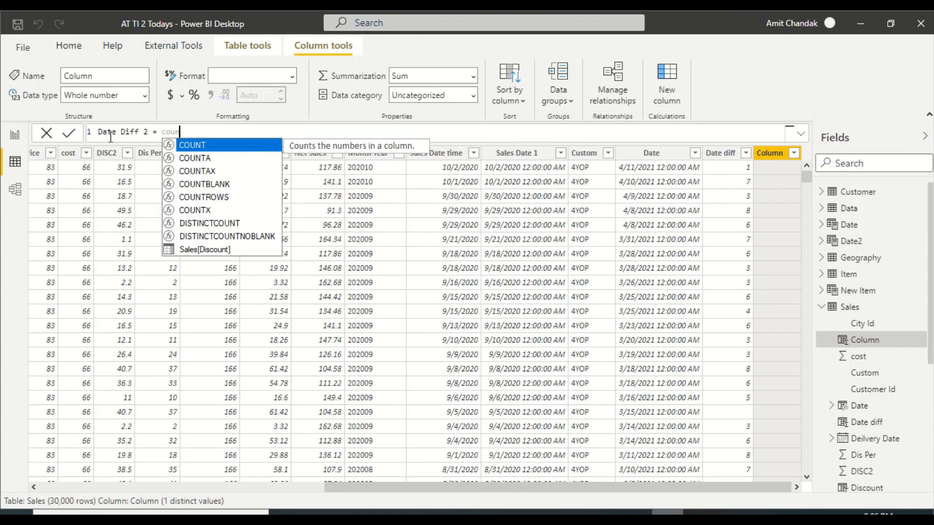
key("Down")
key("Down")
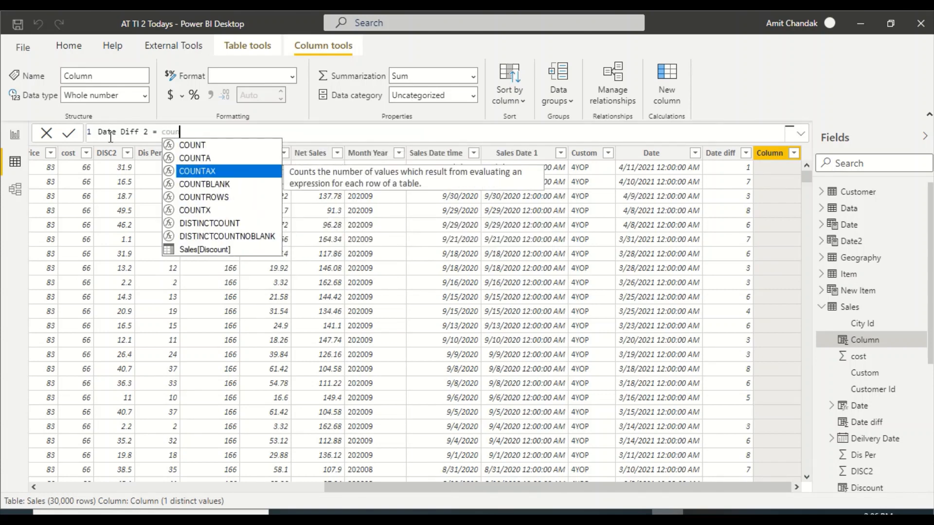
key("Down")
key("Down")
key("Down")
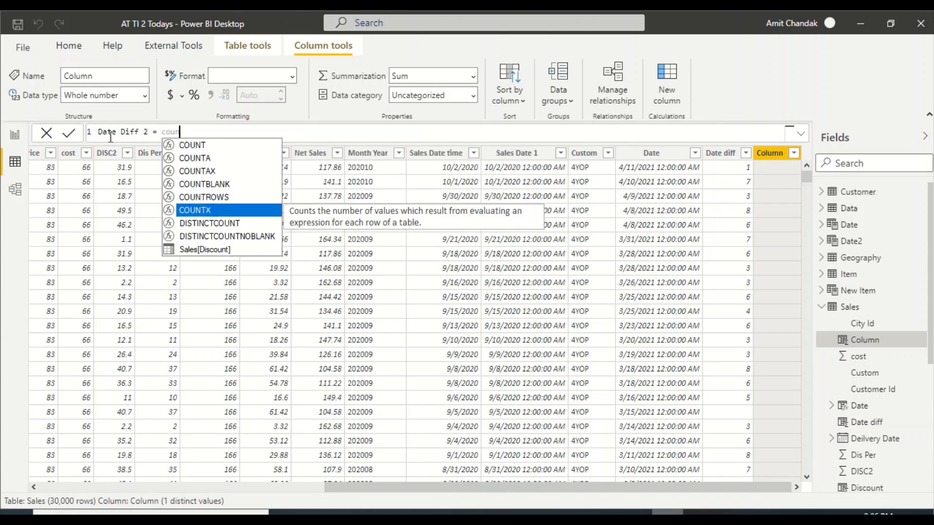
key("Tab")
Enter a FILTER over the 'Date' table as the table argument of COUNTX.
type("filter")
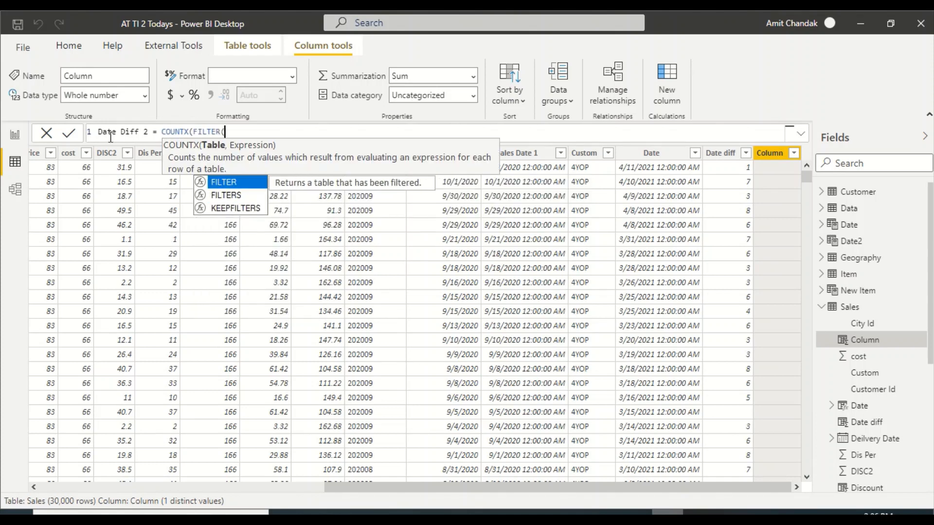
key("Tab")
type("Dat")
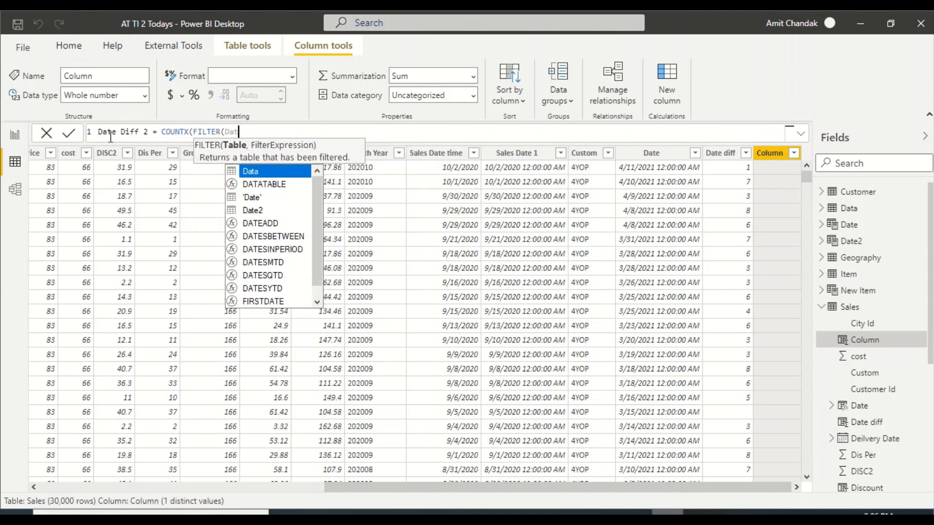
key("Down")
key("Down")
key("Down")
key("Up")
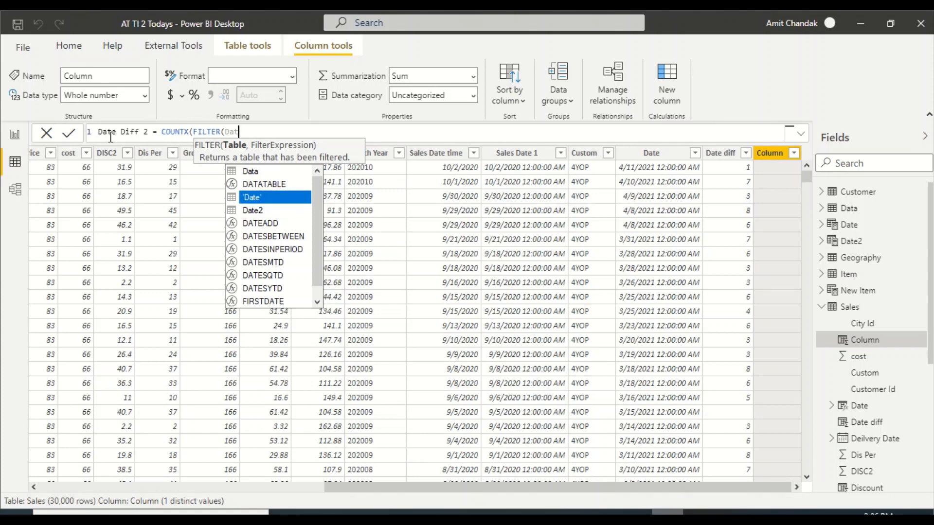
key("Tab")
type(",")
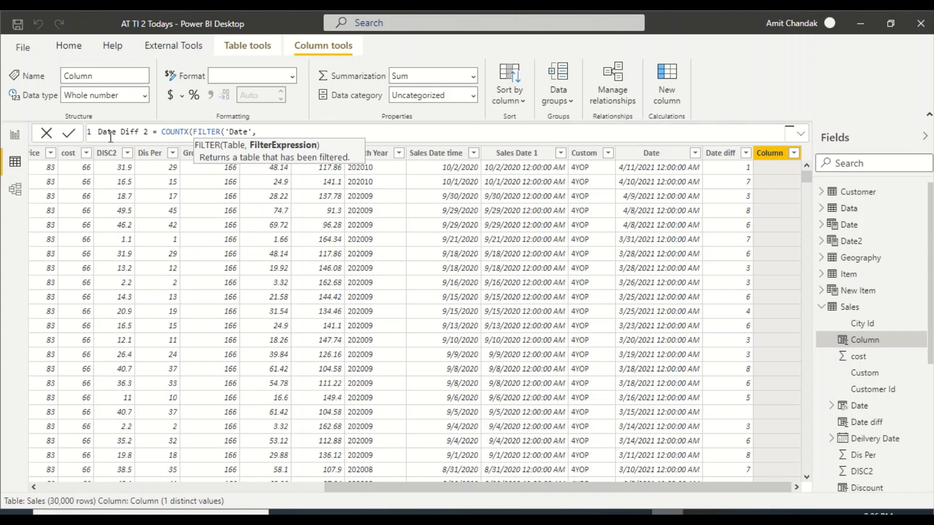
Add the filter condition 'Date'[Date] >= Sales[Sales Date].
type("d")
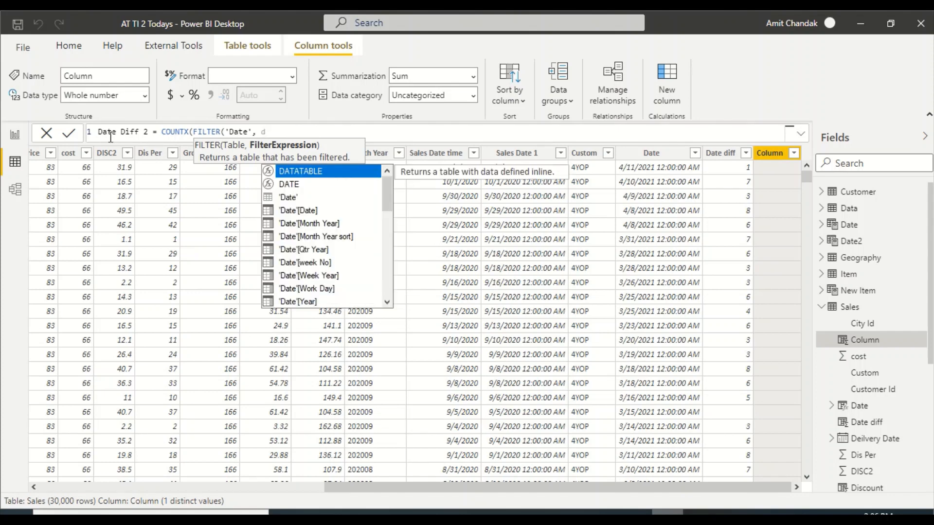
key("Down")
key("Down")
key("Down")
key("Tab")
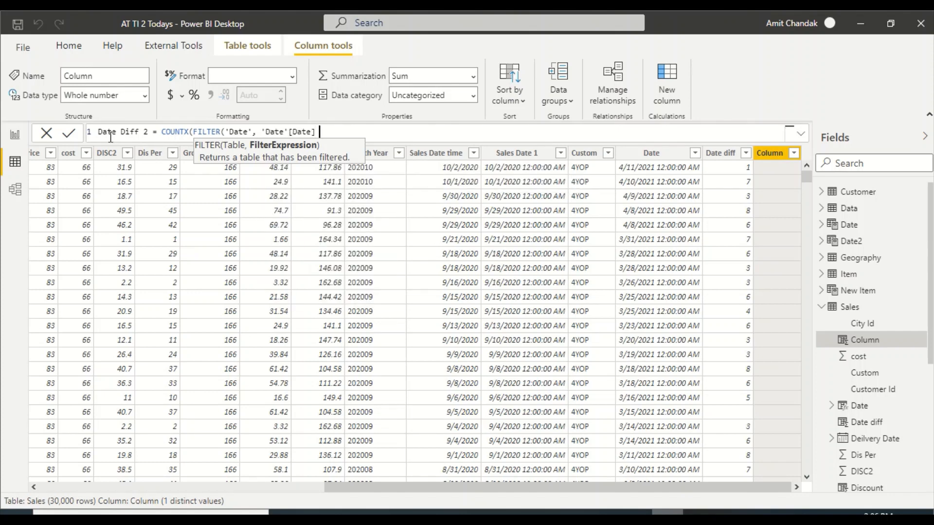
type(">=sales s")
key("Down")
key("Up")
key("Tab")
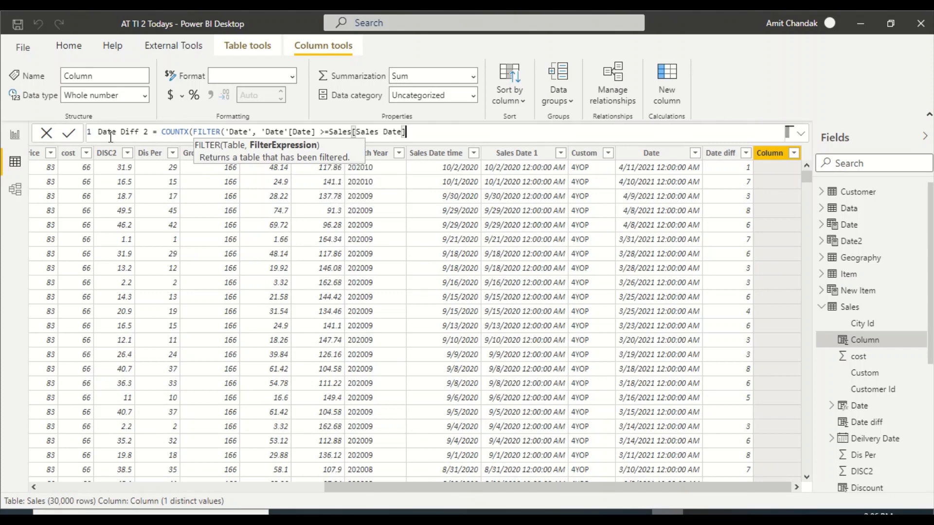
Extend the filter with && 'Date'[Date] <= Sales[Deilvery Date] as the upper date limit.
type("&& Date")
key("Down")
key("Down")
key("Tab")
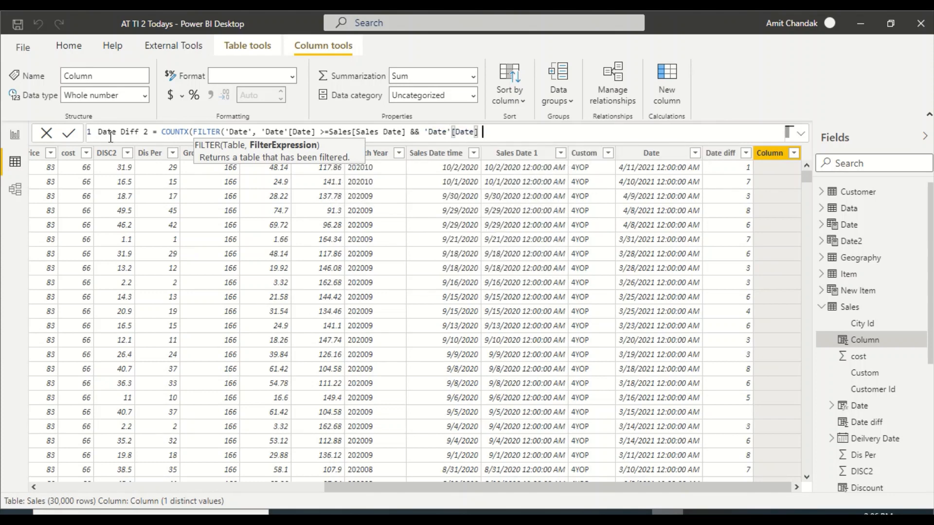
type("<= de")
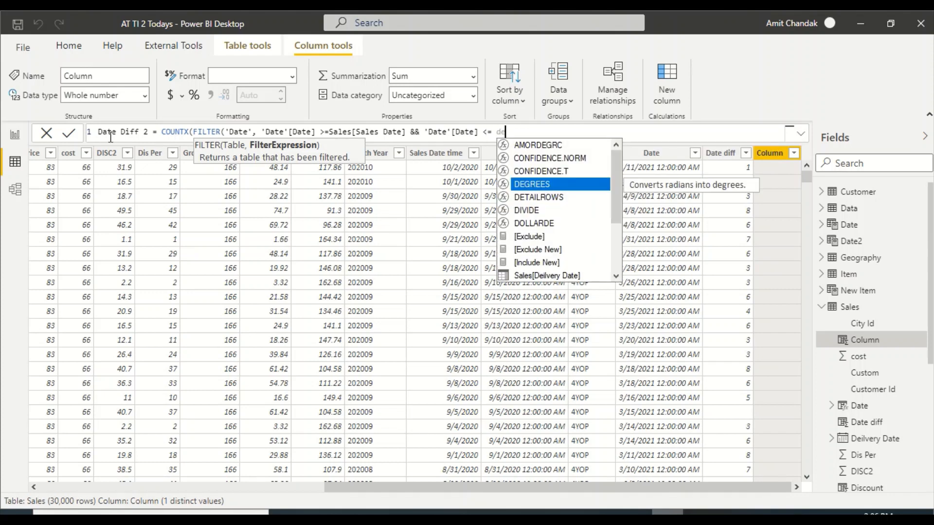
key("BackSpace")
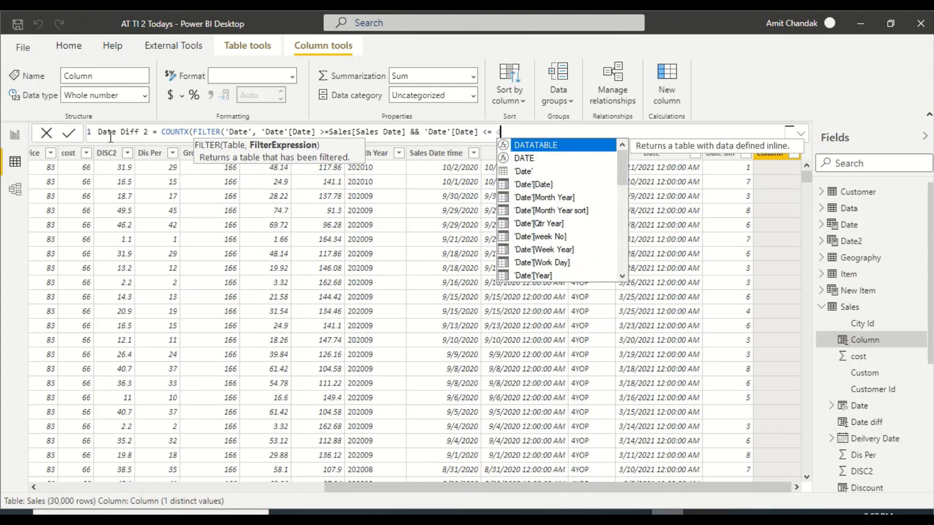
type("es[Sal")
key("BackSpace")
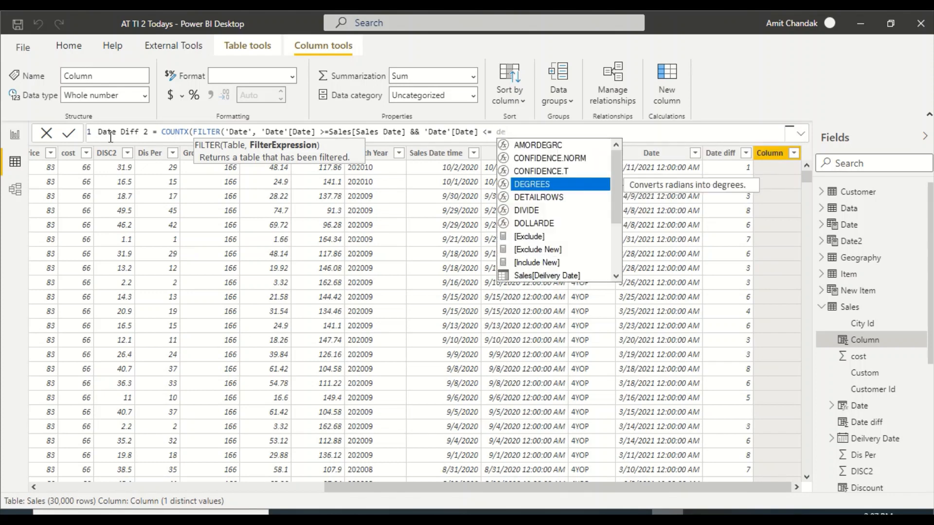
type("li")
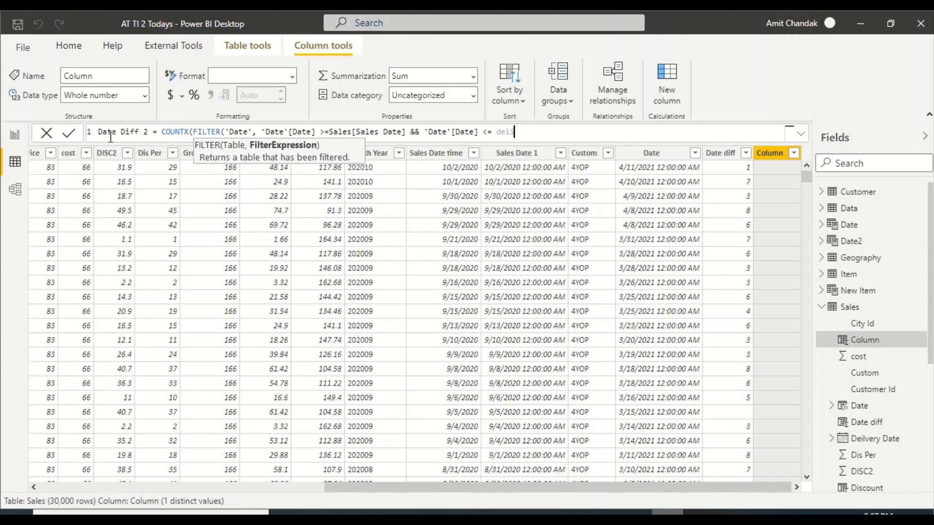
key("BackSpace")
key("BackSpace")
key("BackSpace")
type("el")
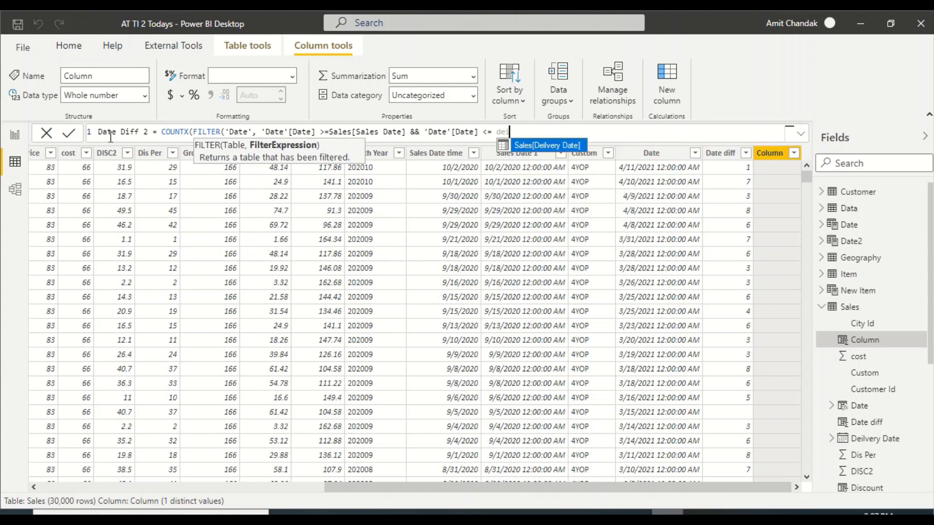
key("Tab")
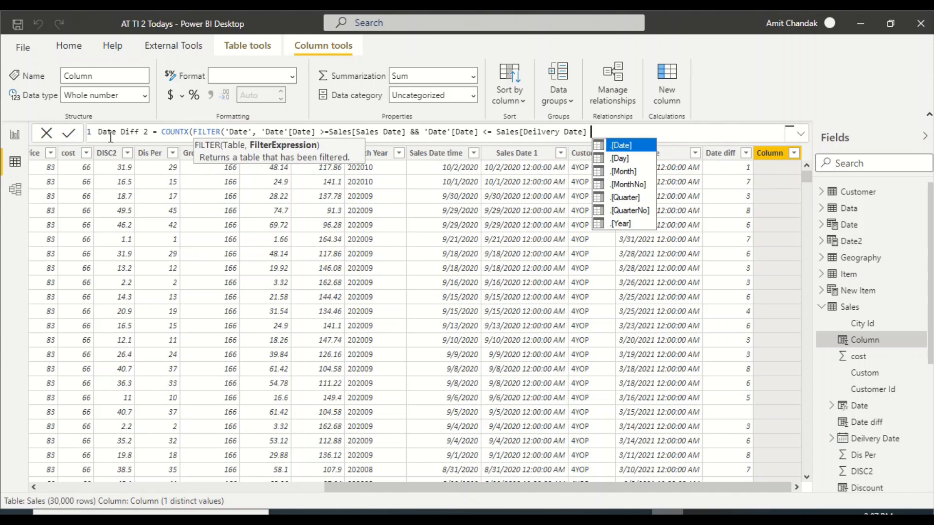
Add the condition && [Work Day] =1 to the filter to keep only work days.
type("^=&&")
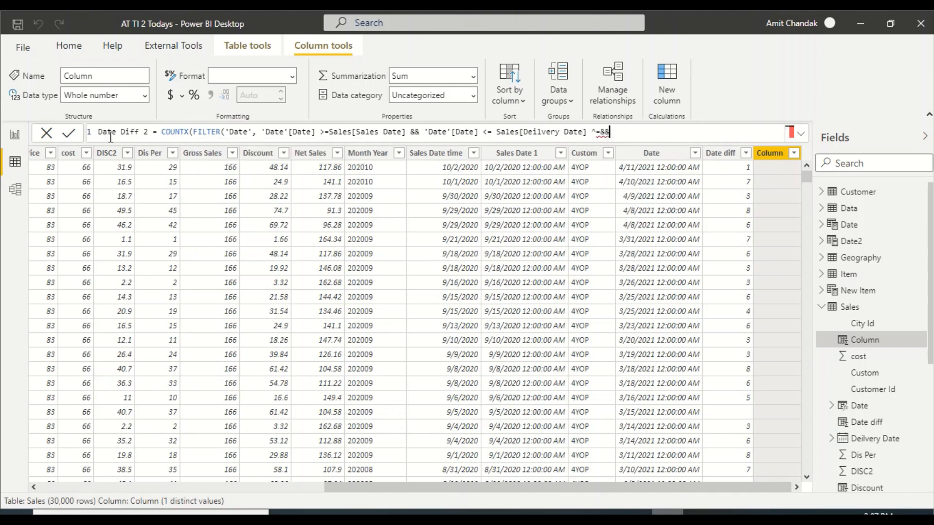
key("BackSpace")
key("BackSpace")
key("BackSpace")
key("BackSpace")
key("BackSpace")
key("BackSpace")
type("&& ")
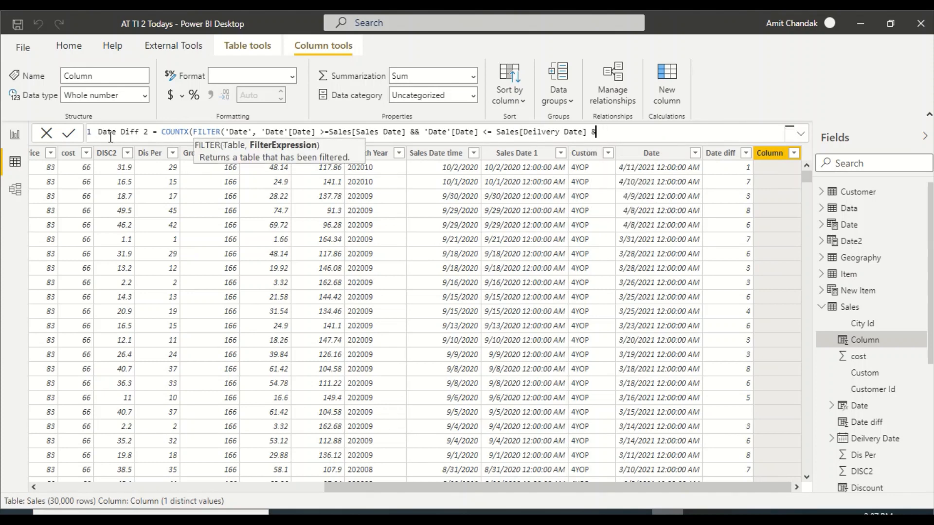
type("[wor")
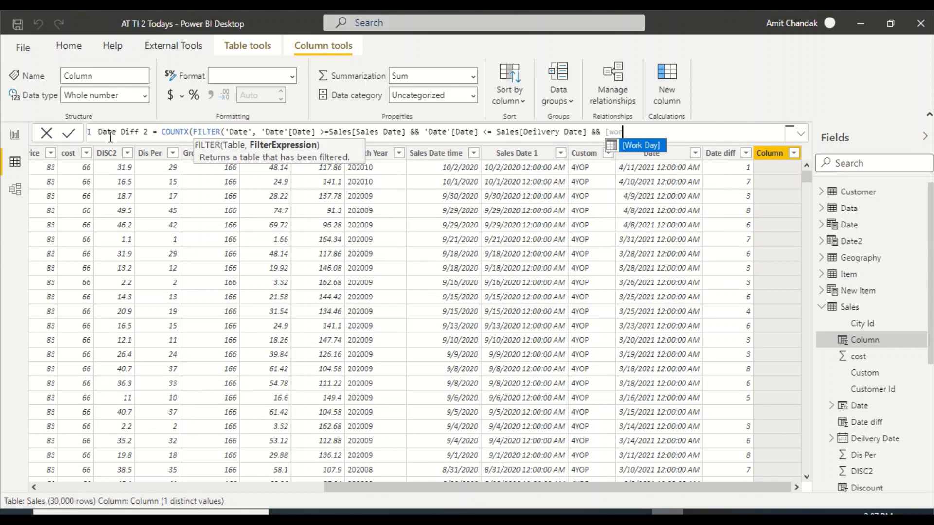
key("Tab")
type("=1")
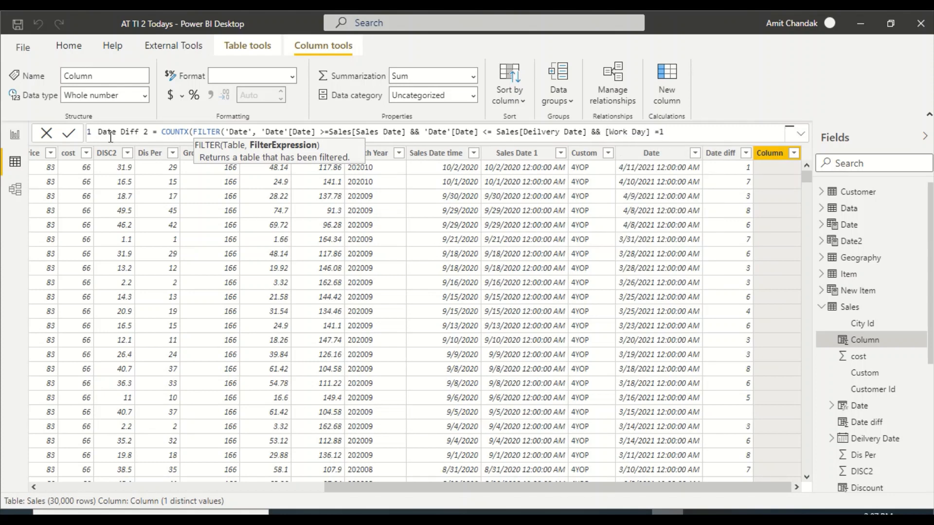
Close the FILTER, use 'Date'[Date] as the COUNTX expression, and commit the Date Diff 2 column.
type("),[d")
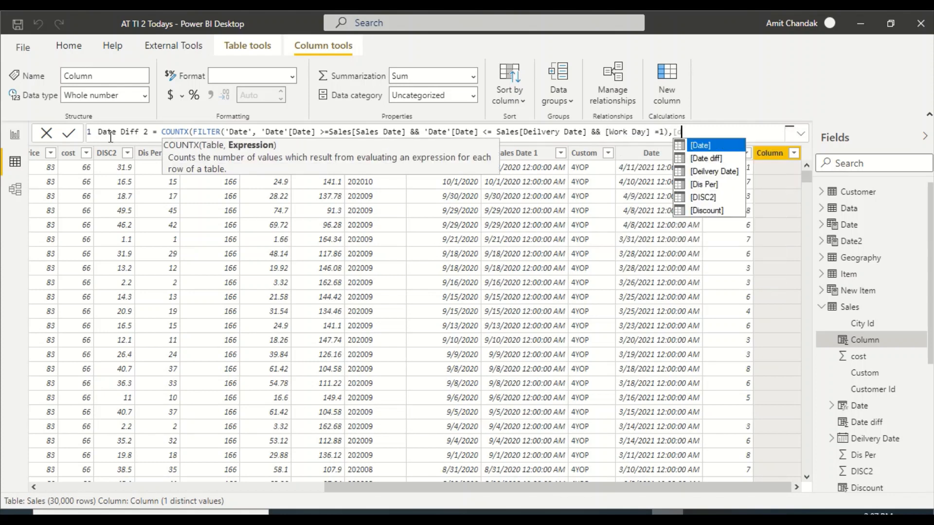
type("a")
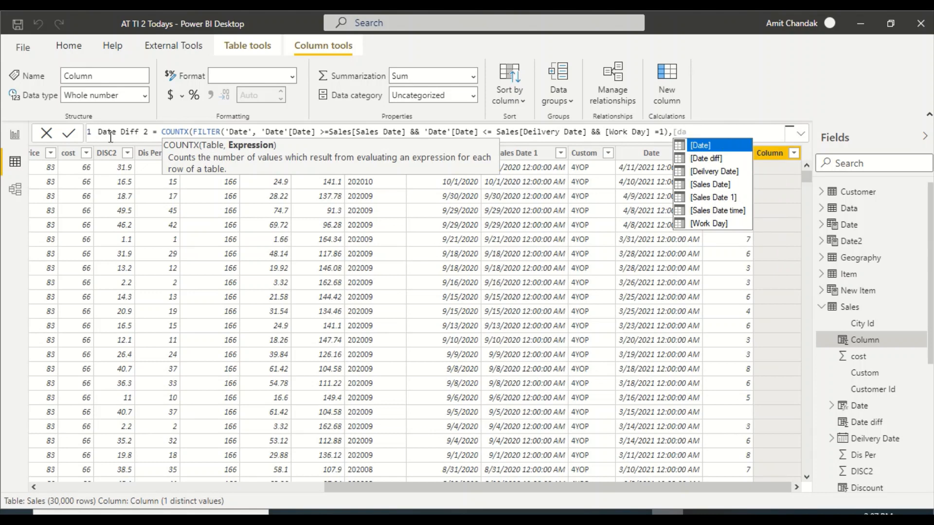
key("BackSpace")
key("BackSpace")
key("BackSpace")
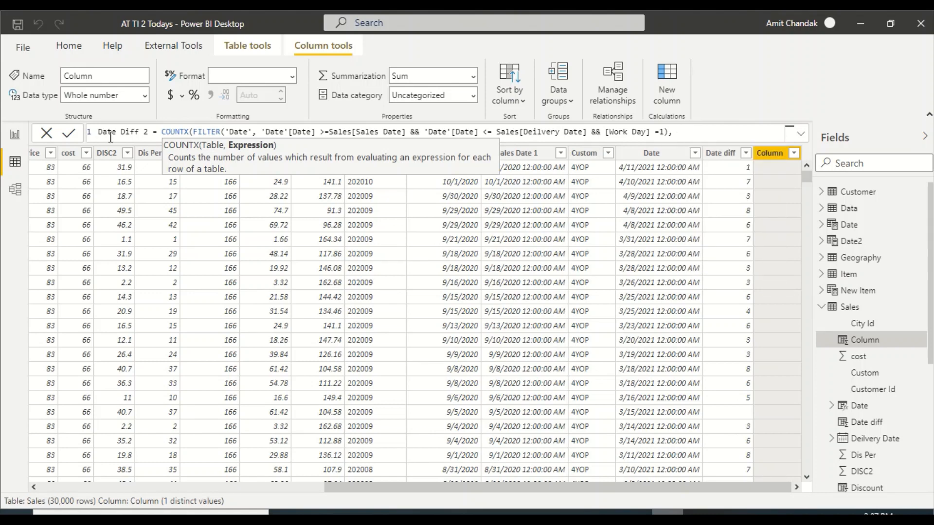
type("'Dat")
key("Down")
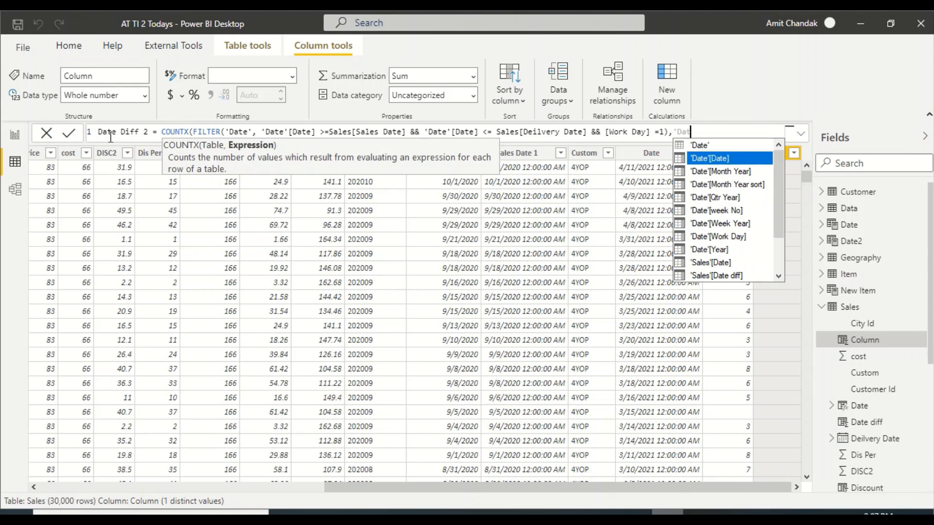
key("Tab")
type(")")
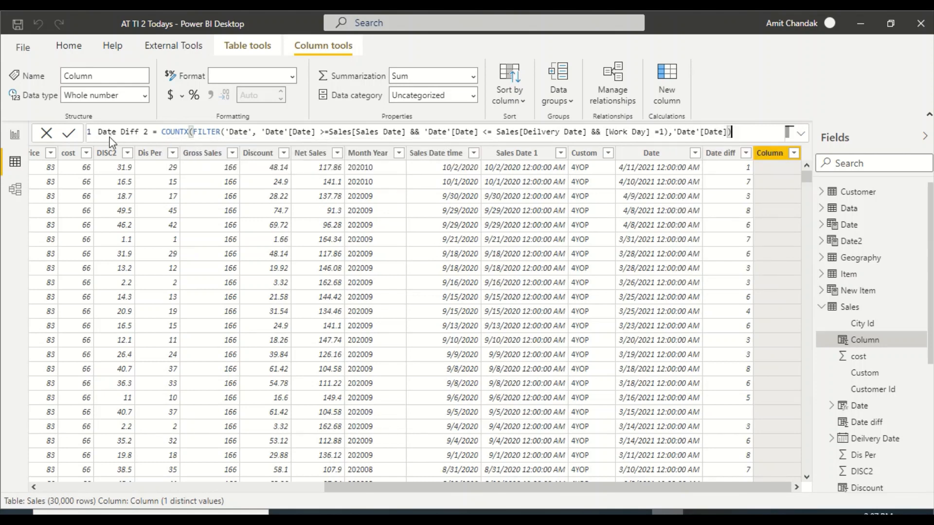
key("Return")
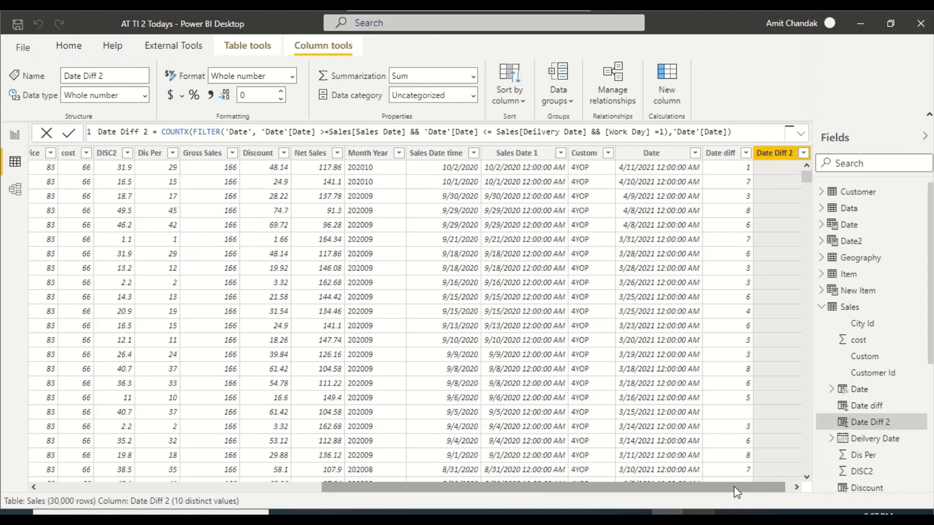
left_click_drag(734, 486, 751, 487)
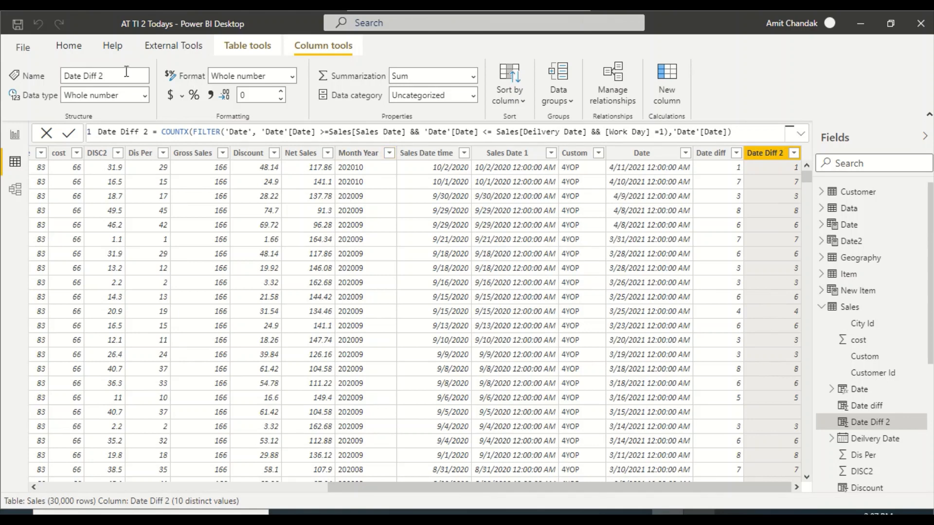
Switch to the empty report page and place Order No from Sales on the canvas as a new visual.
left_click(11, 141)
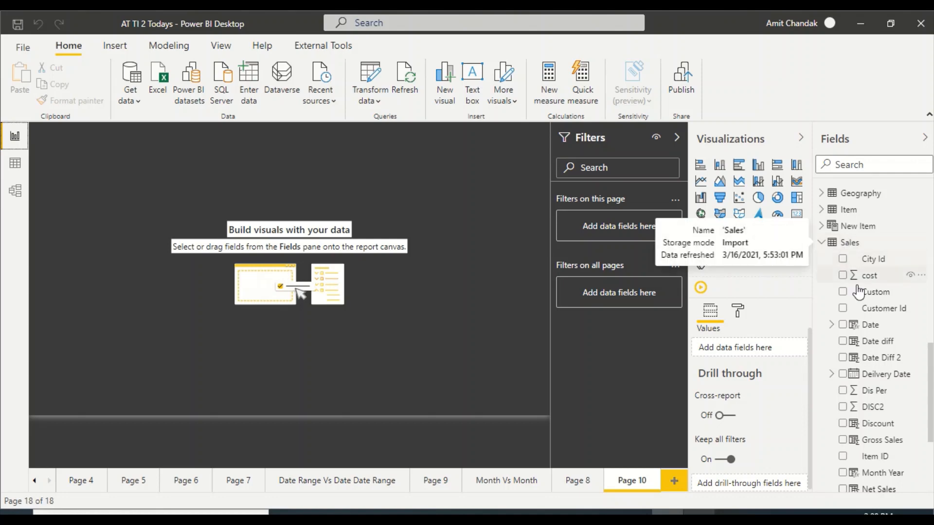
scroll(861, 316, "down", 5)
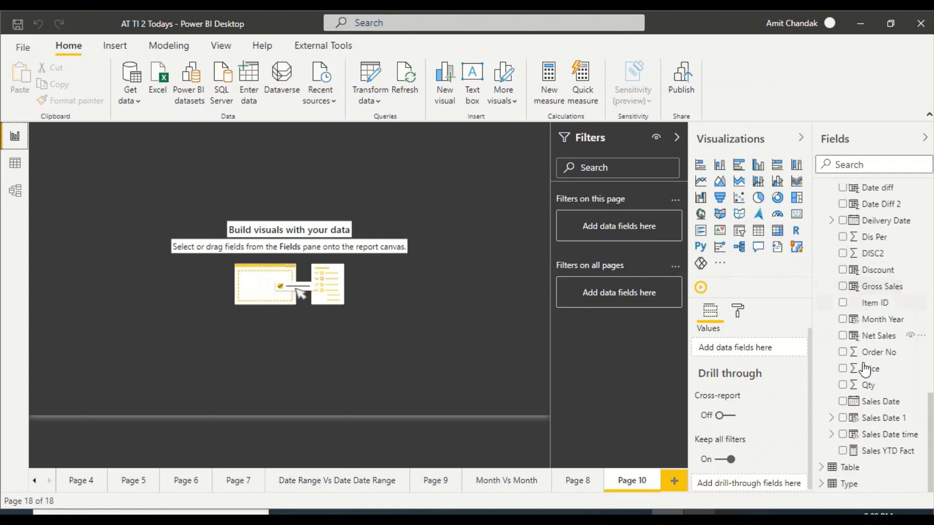
scroll(867, 302, "up", 5)
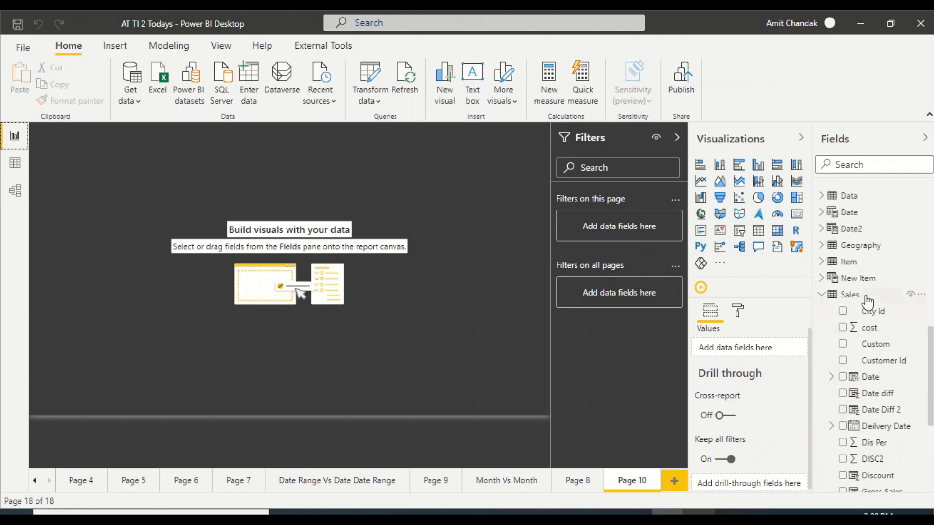
scroll(881, 340, "down", 3)
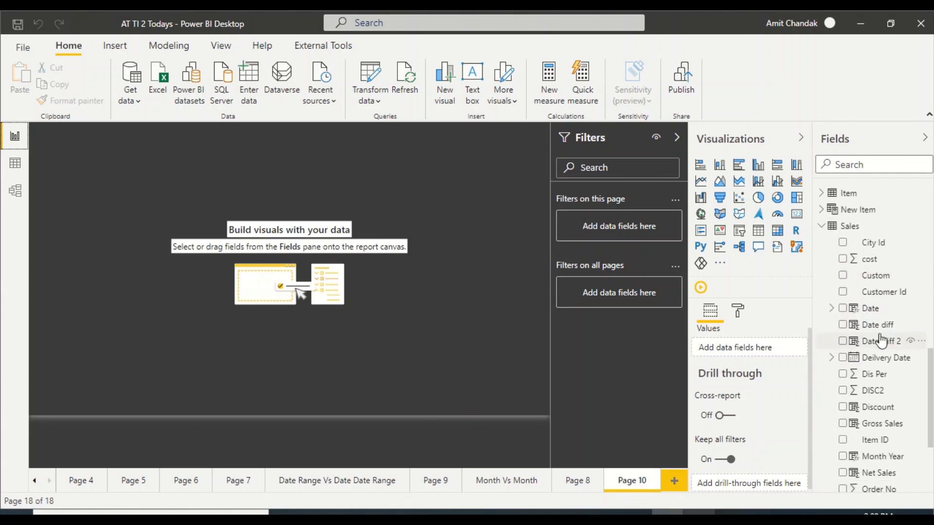
scroll(876, 292, "down", 3)
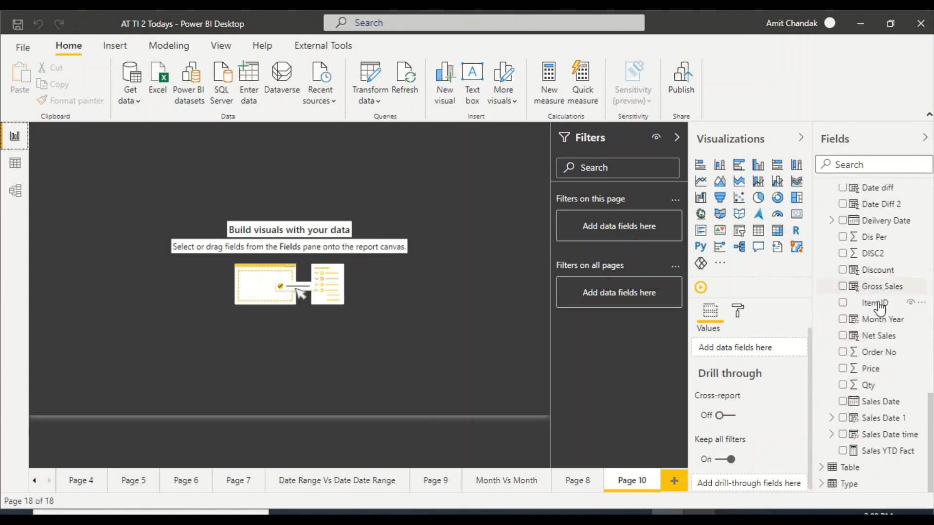
scroll(884, 334, "up", 3)
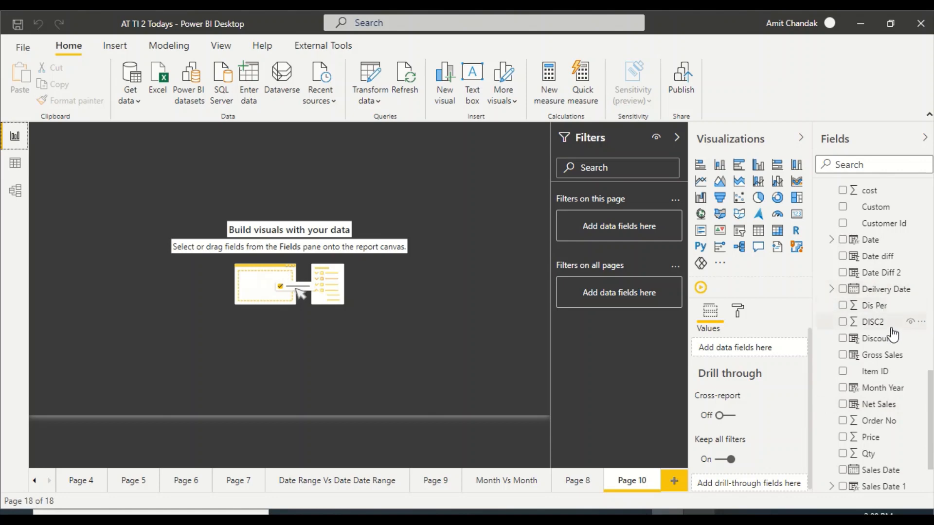
scroll(885, 370, "down", 3)
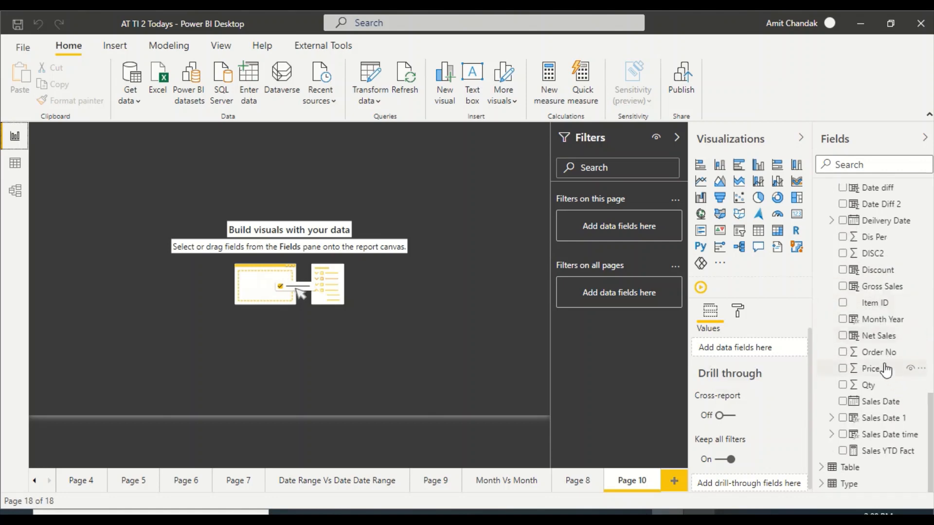
left_click_drag(875, 352, 154, 193)
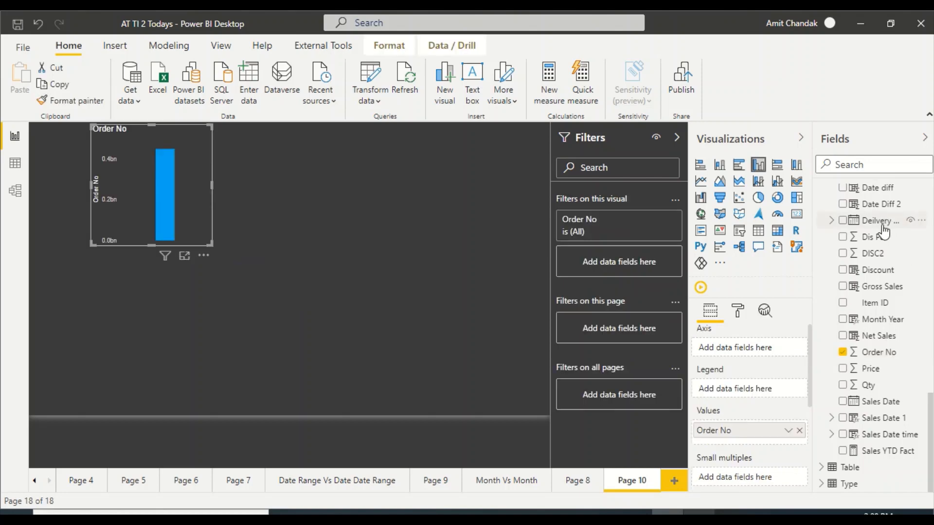
Convert the Order No visual to an enlarged table, set Order No to Don't summarize, and reposition the table on the page.
scroll(883, 231, "up", 6)
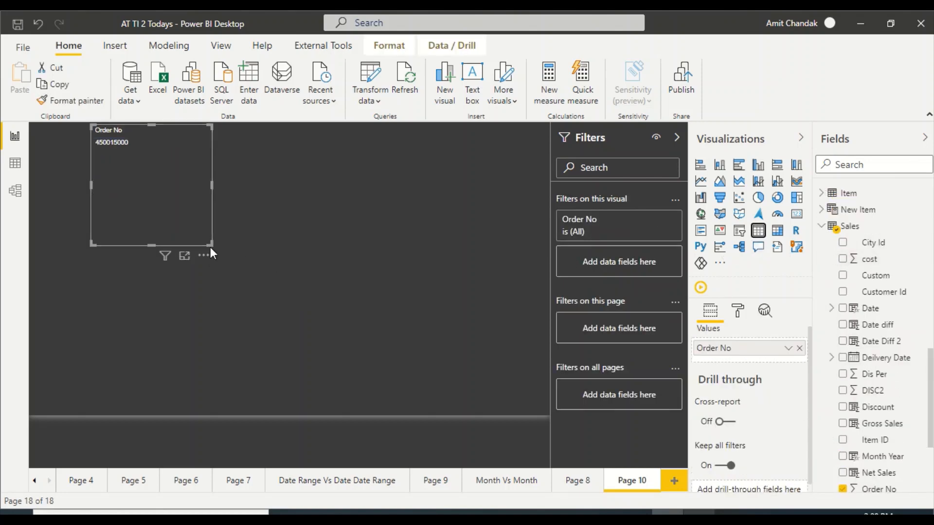
left_click_drag(210, 246, 311, 372)
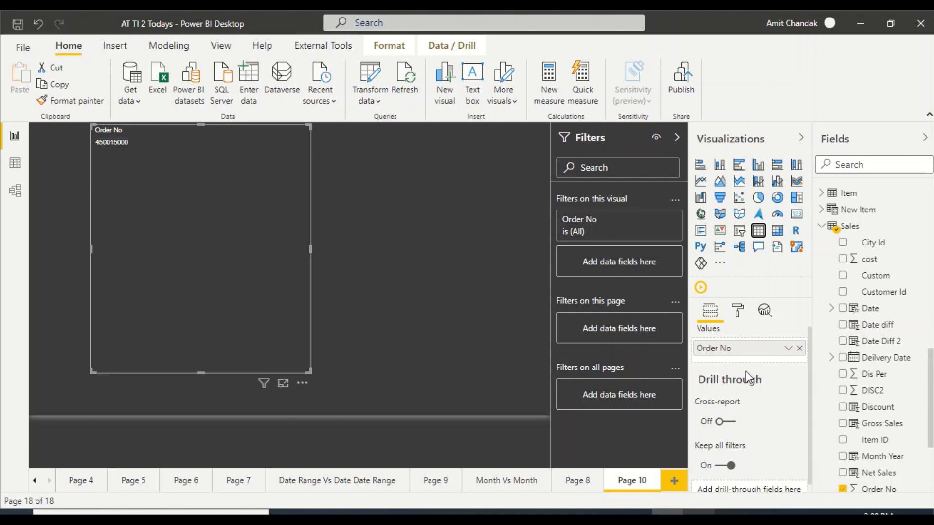
left_click(788, 348)
left_click(681, 179)
left_click_drag(200, 274, 182, 341)
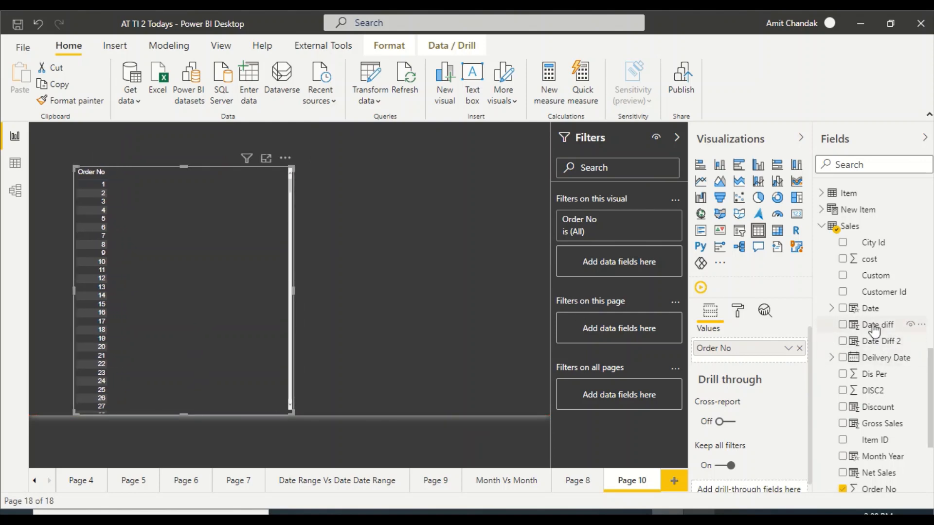
Add Date diff and Date Diff 2 to the table, with Sales Date and Deilvery Date placed between Order No and Date diff.
left_click_drag(875, 324, 767, 354)
left_click_drag(876, 341, 773, 373)
left_click_drag(886, 365, 773, 364)
scroll(902, 427, "down", 3)
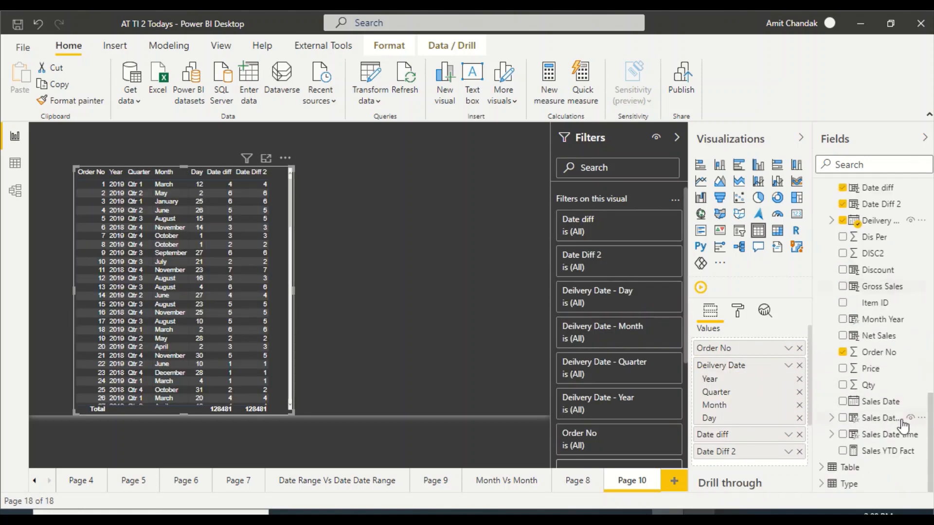
left_click_drag(891, 402, 787, 365)
Show Deilvery Date as a plain date instead of a date hierarchy and widen the table to fit all columns.
left_click(790, 384)
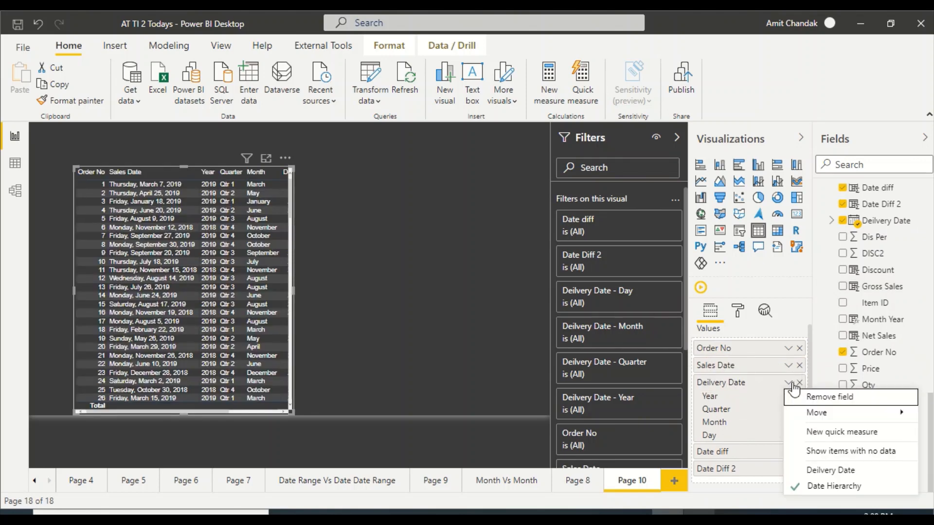
left_click(831, 470)
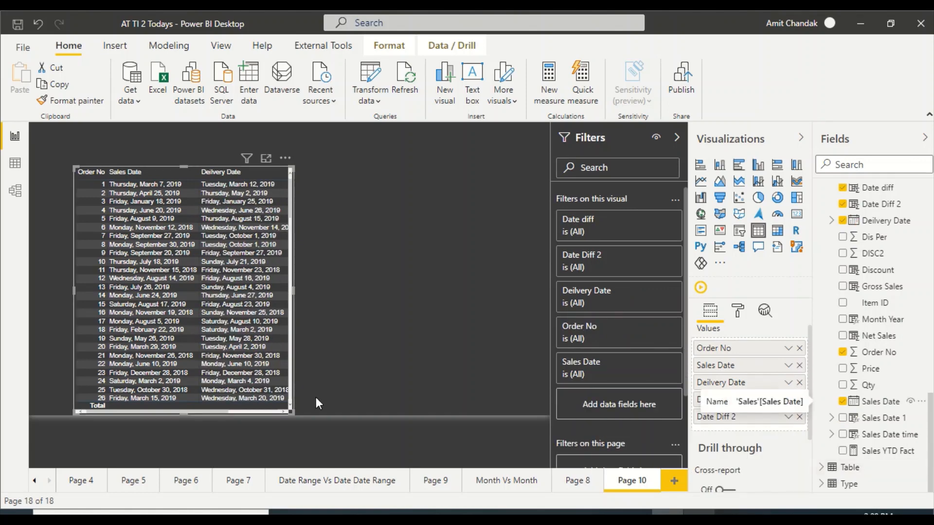
left_click_drag(293, 413, 474, 427)
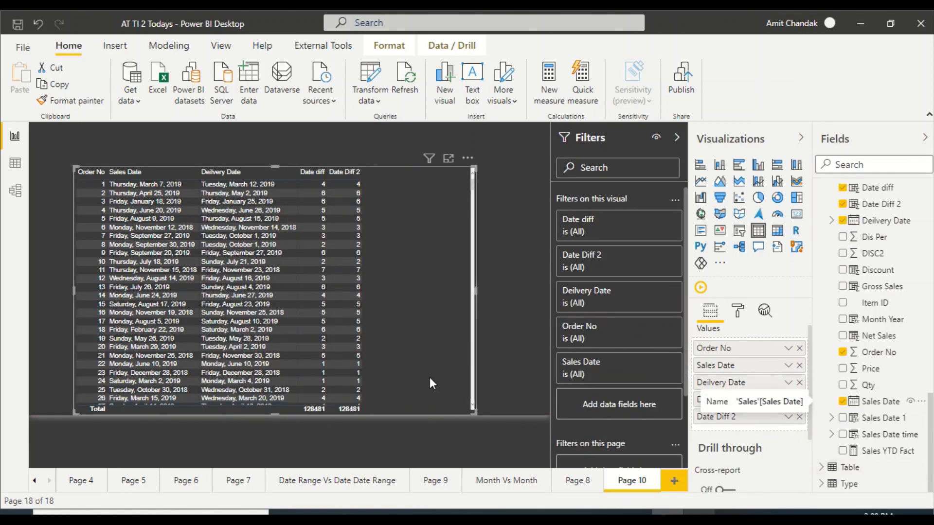
Summarize Date diff and Date Diff 2 by Average in the table, then adjust the table's size and position.
left_click(788, 400)
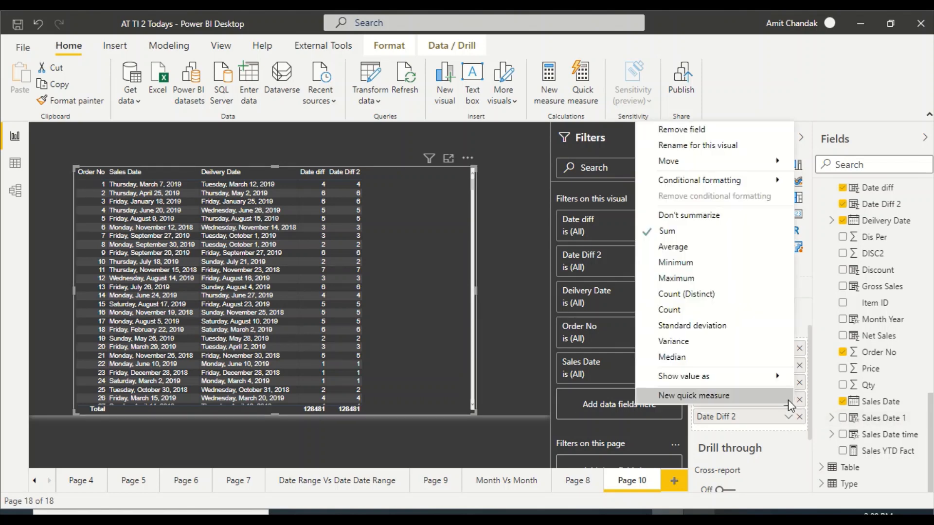
left_click(688, 252)
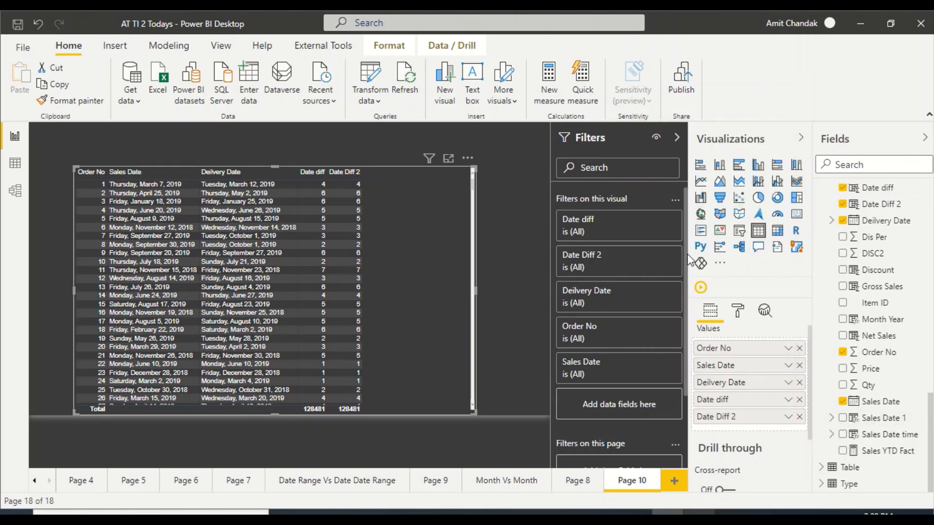
left_click(788, 417)
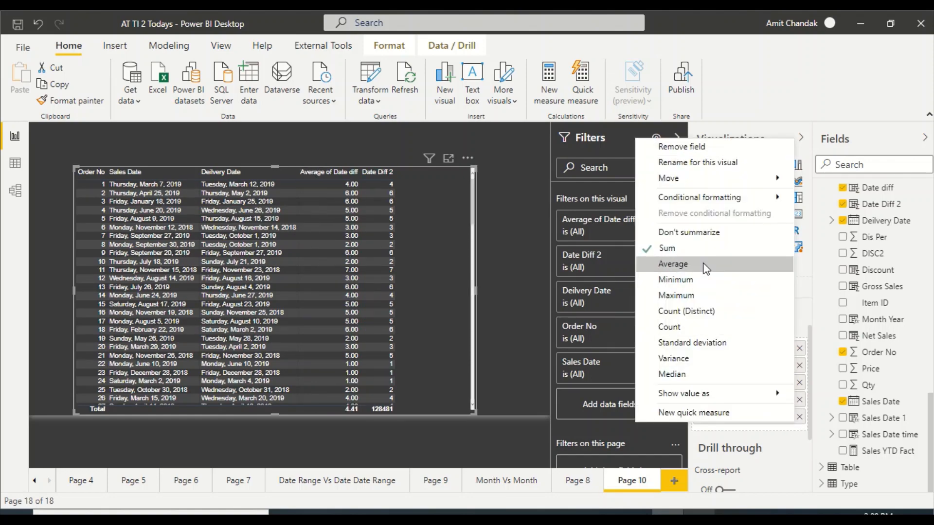
left_click(714, 264)
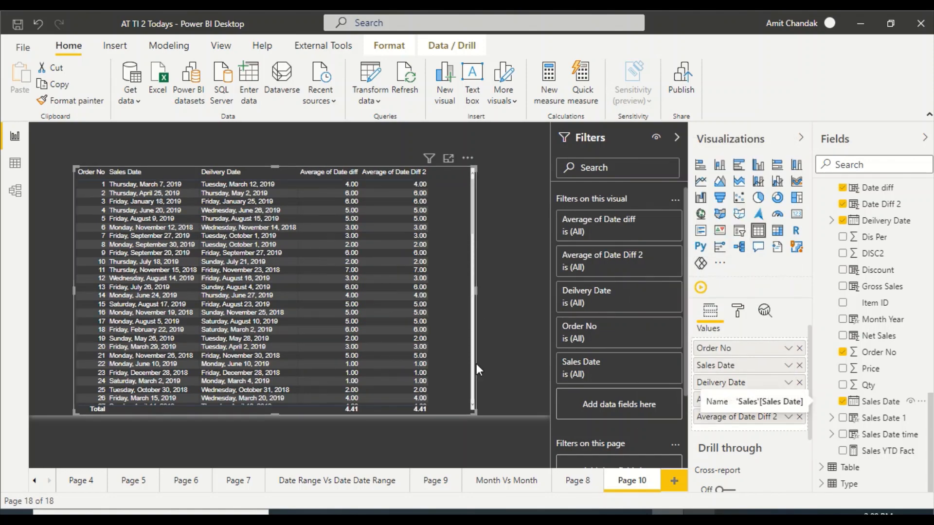
left_click_drag(474, 410, 533, 420)
left_click_drag(460, 384, 451, 387)
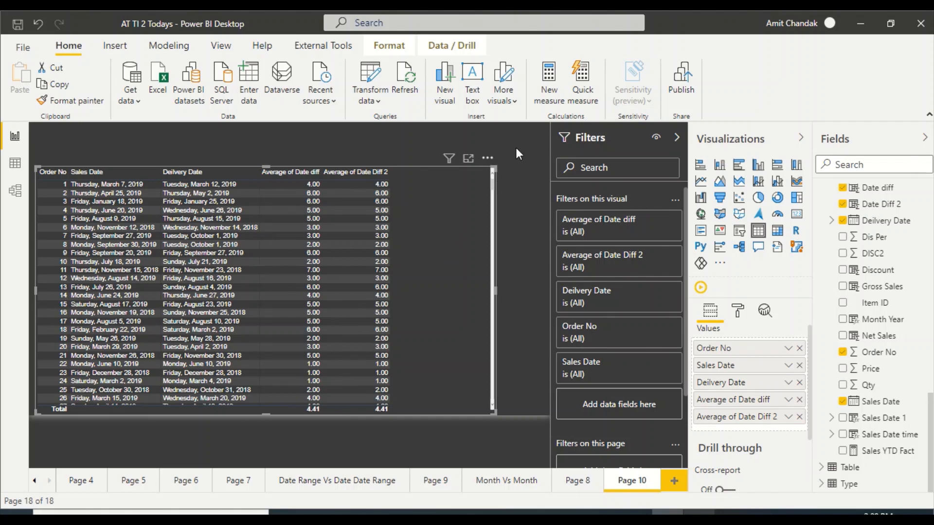
Create a new measure named Measure Date diff.
left_click(549, 92)
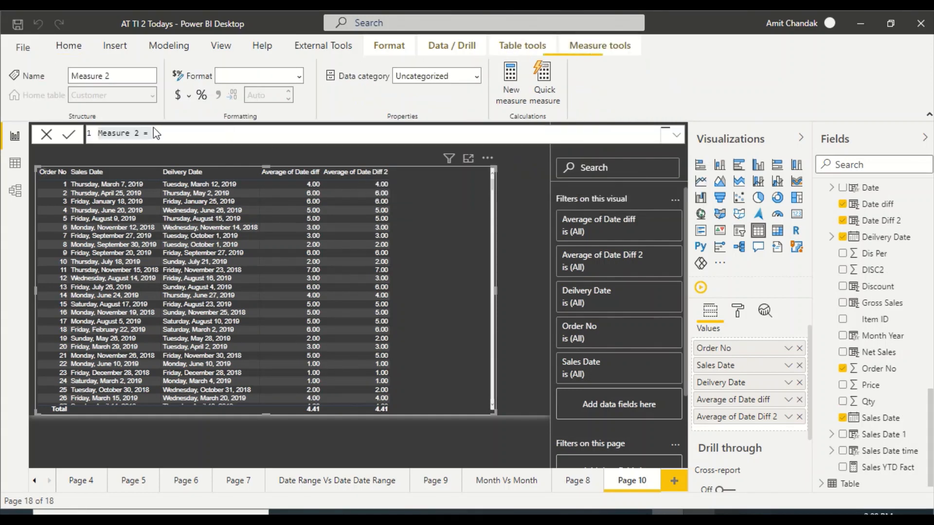
left_click_drag(142, 133, 67, 139)
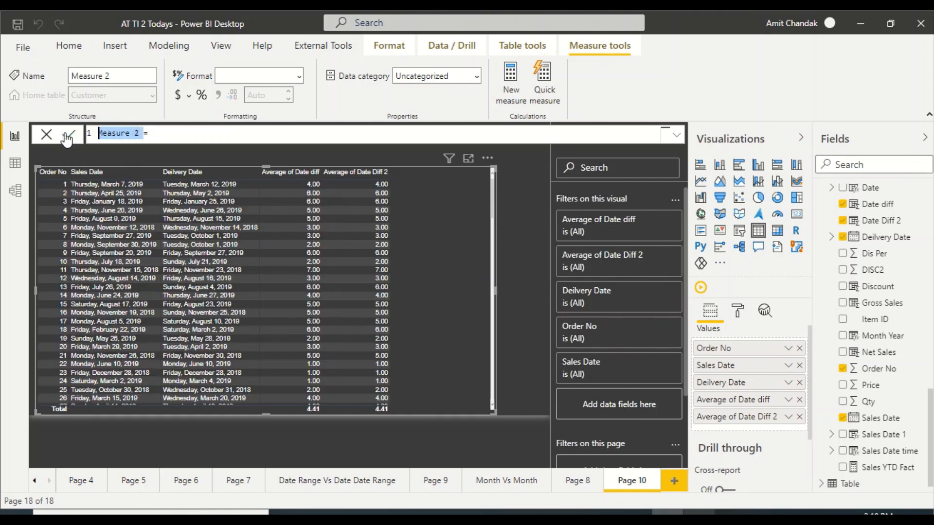
type("Date")
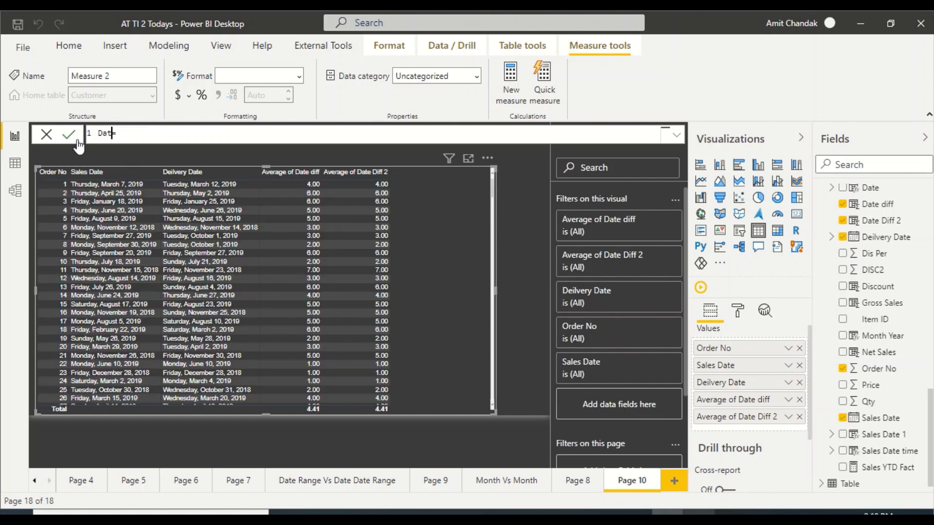
key("BackSpace")
key("BackSpace")
key("BackSpace")
key("BackSpace")
type("Measure Date diff")
key("End")
Start the measure's formula with CALENDAR, using min(Sales[Sales Date] as the start date.
type("cal")
key("Down")
key("Down")
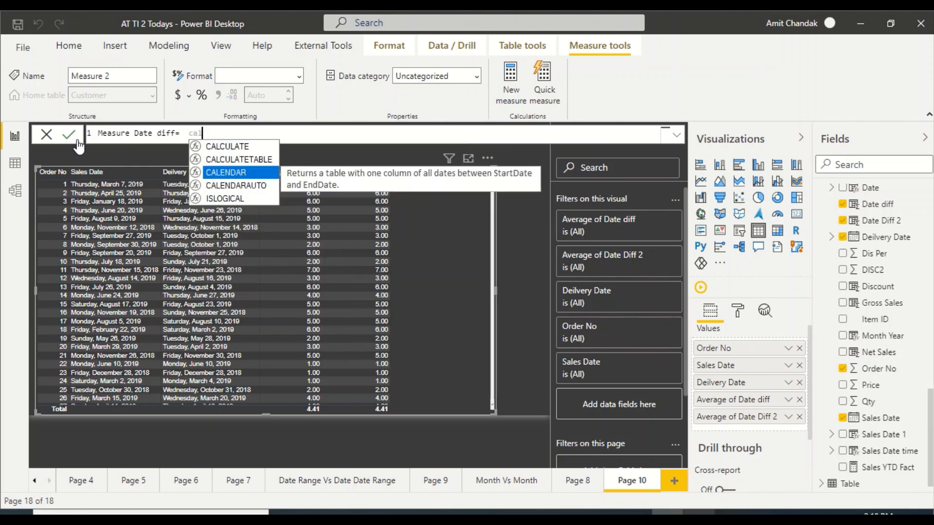
key("Tab")
type("m")
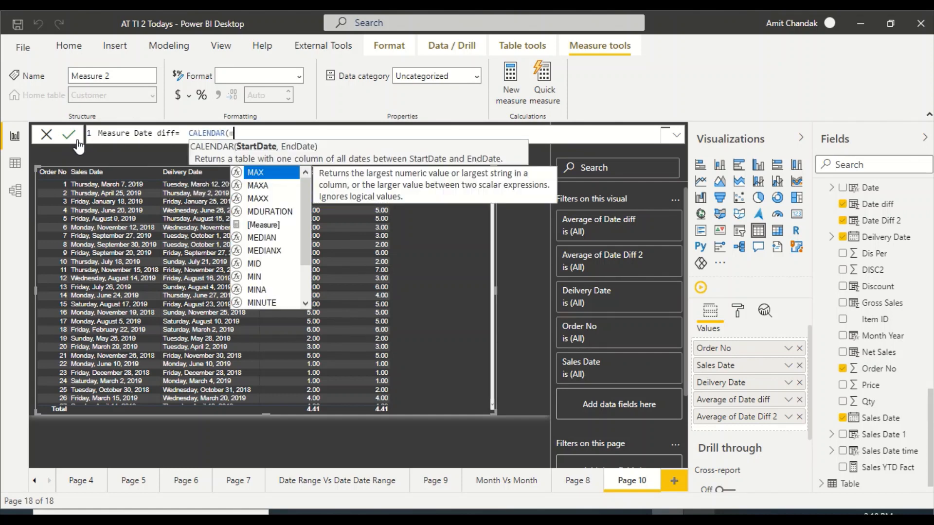
type("in(de")
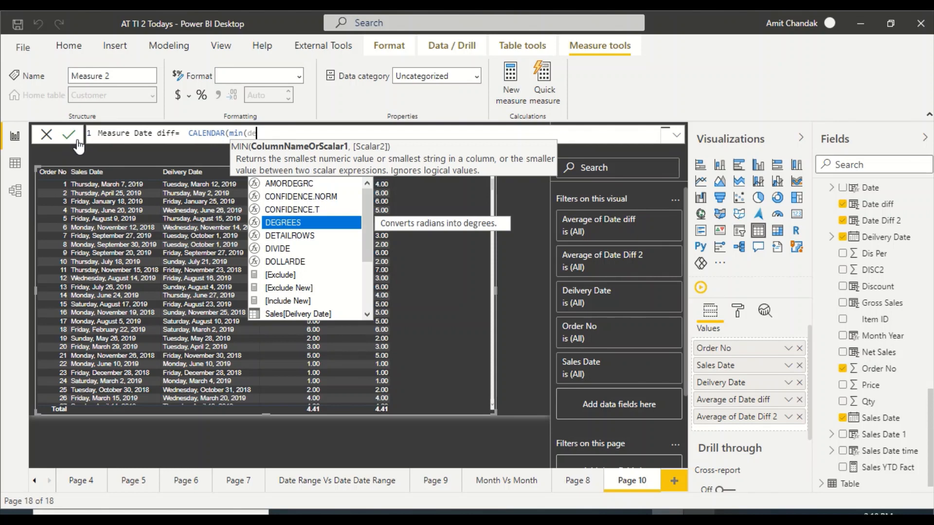
key("BackSpace")
key("BackSpace")
type("sale")
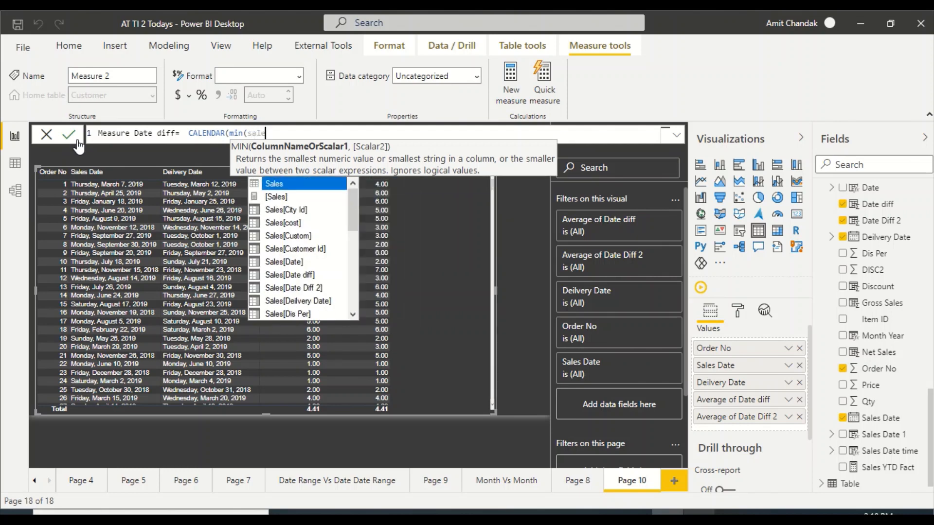
type("s")
key("Down")
key("Down")
key("Down")
key("Down")
key("Down")
key("Down")
key("Down")
key("Down")
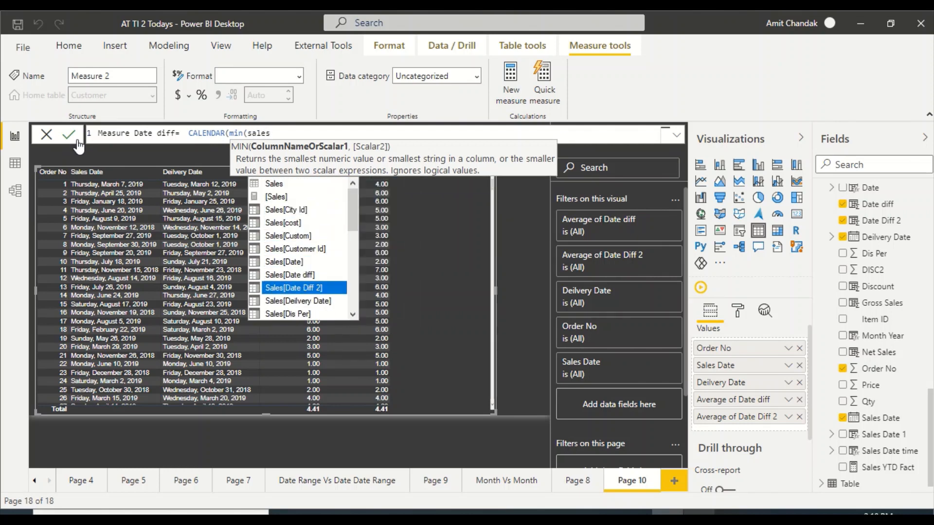
key("Down")
key("Down")
key("Down")
key("Down")
key("Down")
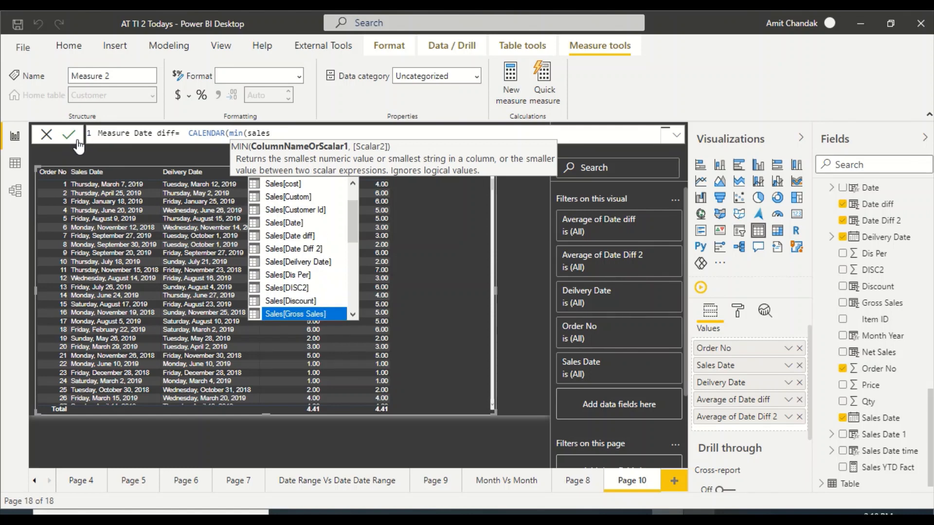
key("Down")
key("Down")
key("Down")
key("Down")
key("Down")
key("Down")
key("Down")
key("Tab")
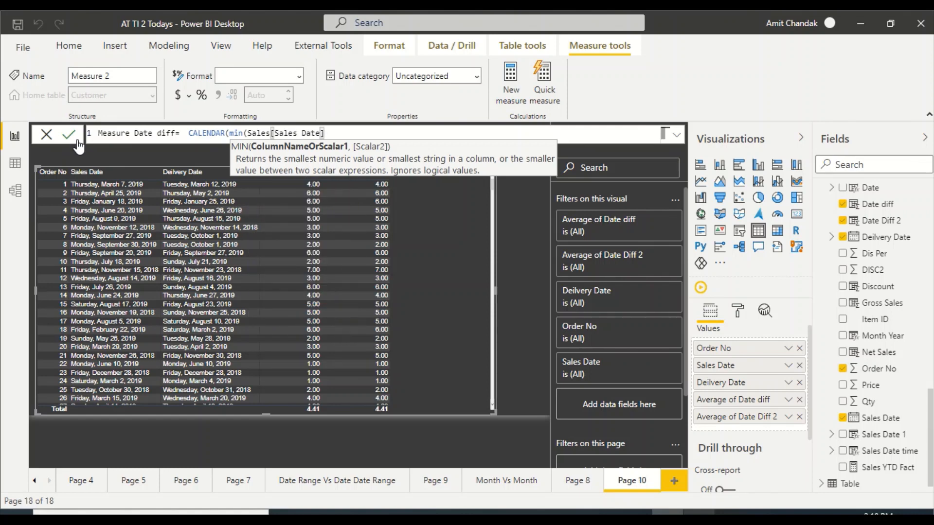
Close the start date argument and add max(Sales[Deilvery Date]) as the CALENDAR end date.
type("), ma")
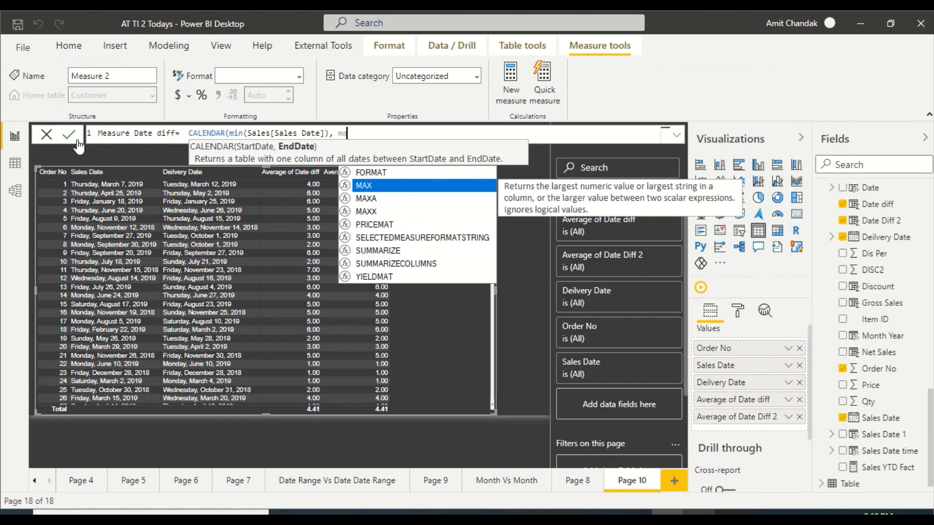
type("x(")
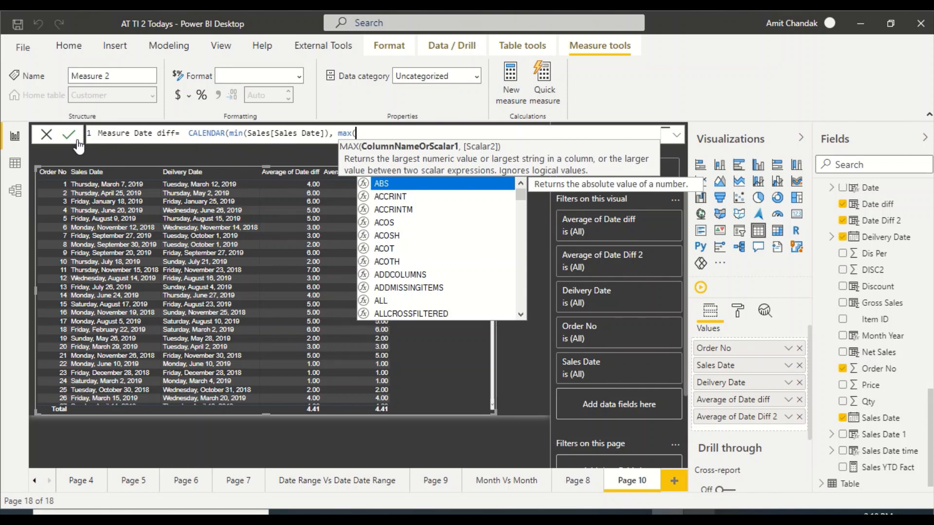
type("de")
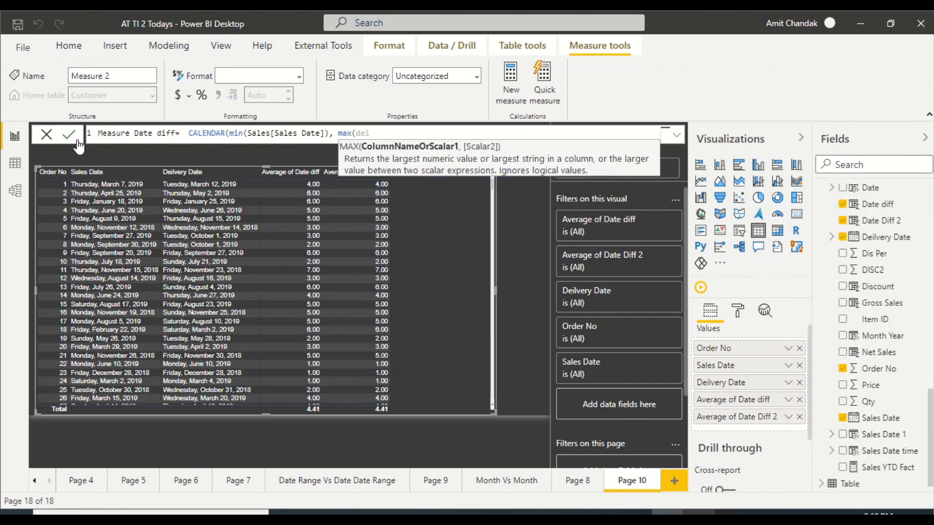
type("l")
key("BackSpace")
type("i")
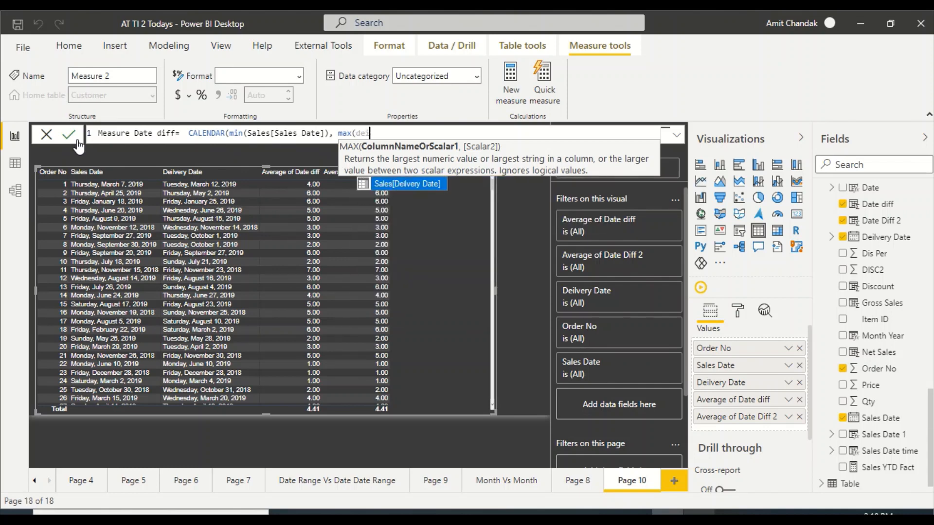
key("Tab")
type(")")
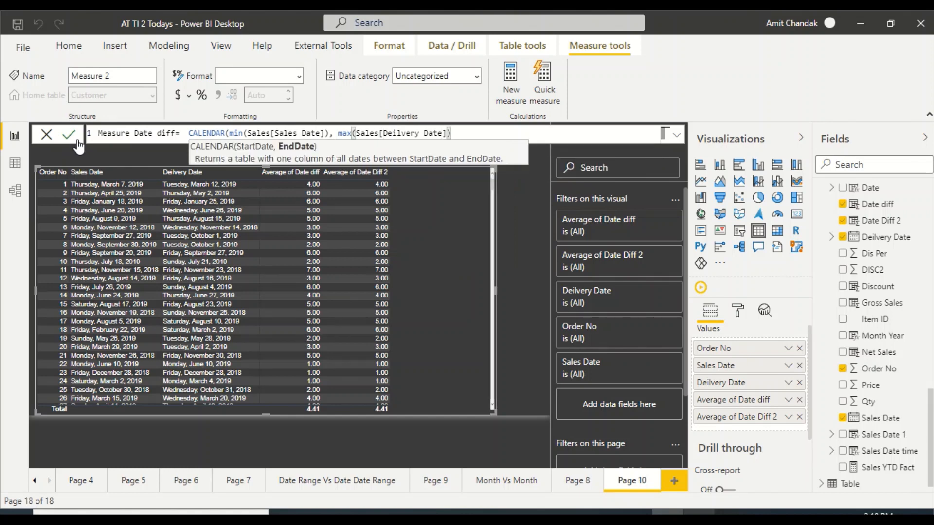
Close the CALENDAR expression in the measure formula and put the ADDCOLUMNS function in front of it.
type(")")
key("Left")
key("Left")
key("Left")
key("Left")
key("Left")
key("Left")
key("Left")
key("Left")
key("Left")
key("Left")
key("Left")
key("Left")
key("Left")
key("Left")
key("Left")
key("Left")
key("Left")
key("Left")
key("Left")
key("Left")
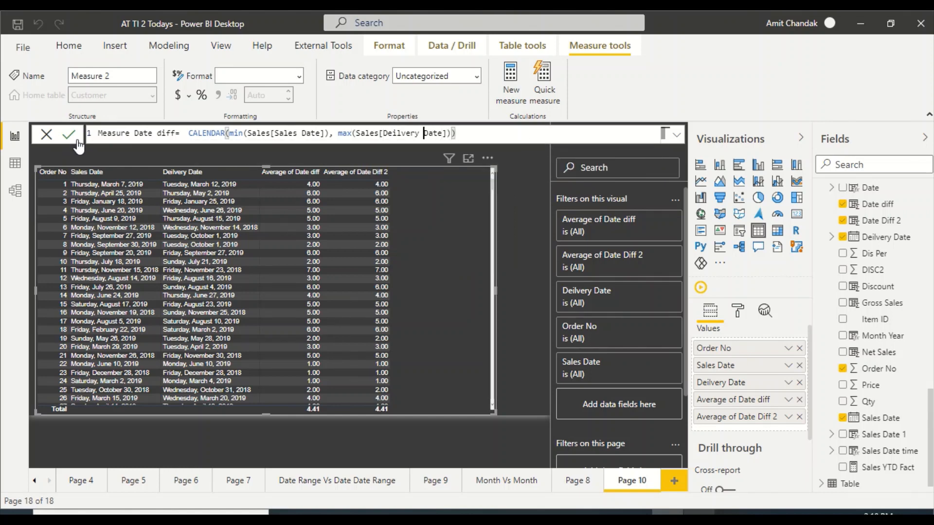
key("Left")
key("Left")
key("Left")
key("Left")
type("add")
key("Tab")
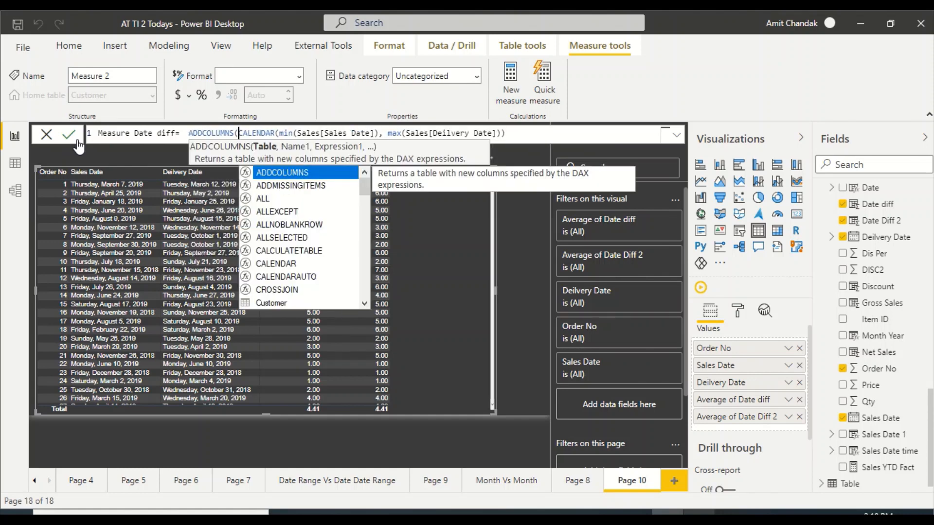
After the CALENDAR table, name the added column "Work day" and open an if( expression for its value.
key("Right")
key("Right")
key("Right")
key("Right")
key("Right")
key("Right")
key("Right")
key("Right")
key("Right")
key("Right")
key("Right")
key("Right")
key("Right")
key("Right")
key("Right")
key("Right")
key("Right")
key("Right")
key("Right")
key("Right")
key("Right")
key("Right")
key("Right")
key("Right")
key("Right")
key("Right")
key("Right")
key("Right")
key("Right")
key("Right")
key("Right")
key("Right")
key("Right")
key("Right")
key("Right")
key("Right")
key("Right")
key("Right")
key("Right")
key("Right")
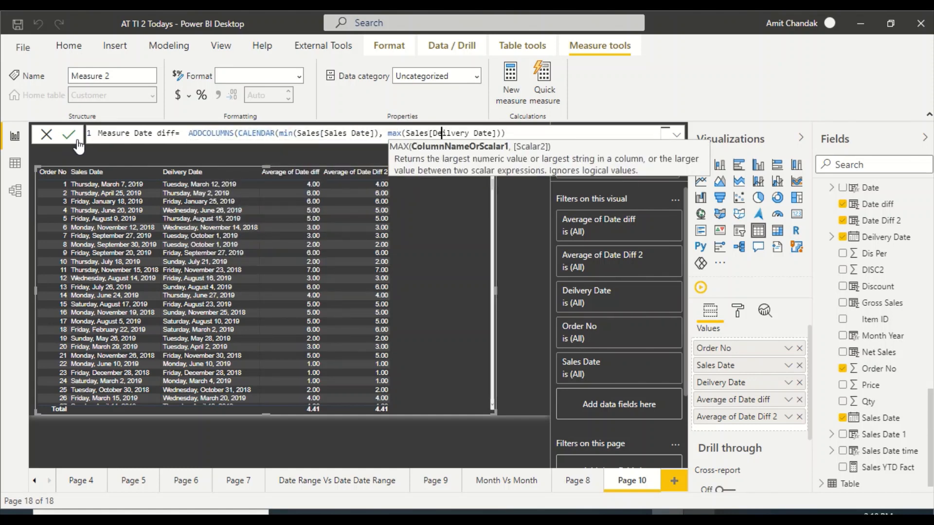
type(", \"Wo")
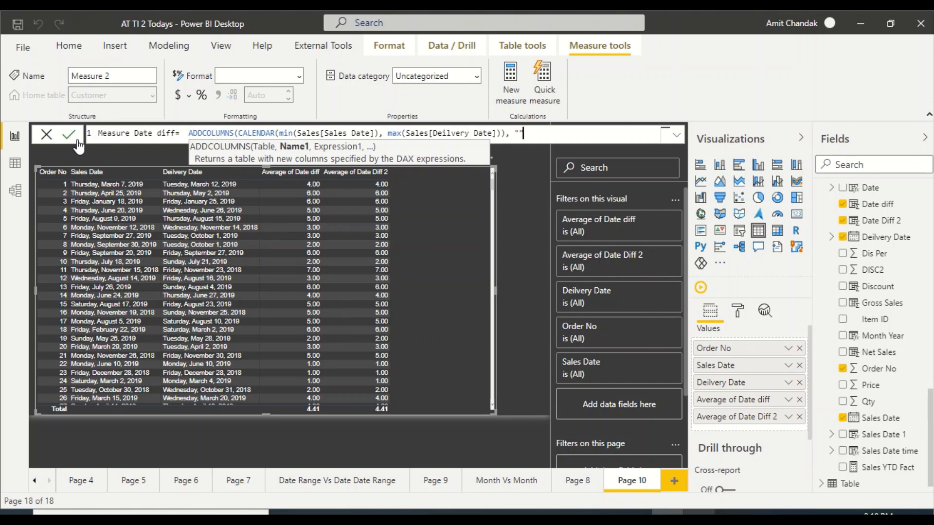
type("rk day\", if(")
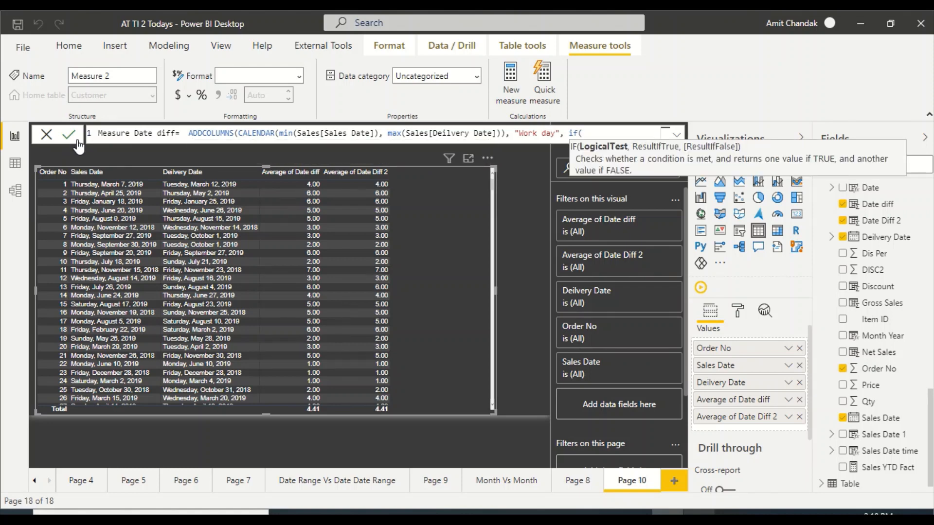
Complete the Work day expression as WEEKDAY([Date],2)>=6,0,1 and close the if and ADDCOLUMNS functions.
type("[week")
key("BackSpace")
key("BackSpace")
key("BackSpace")
key("BackSpace")
key("BackSpace")
type("w")
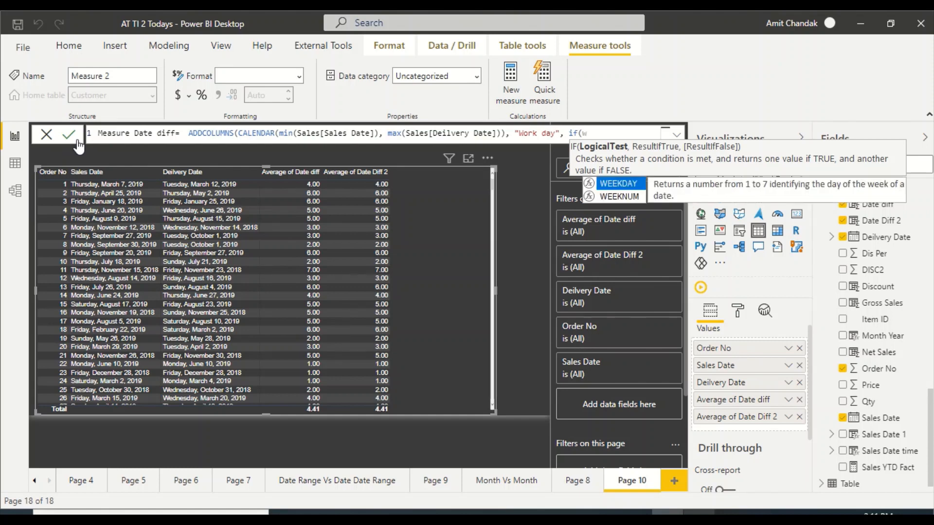
key("Tab")
type("[dat")
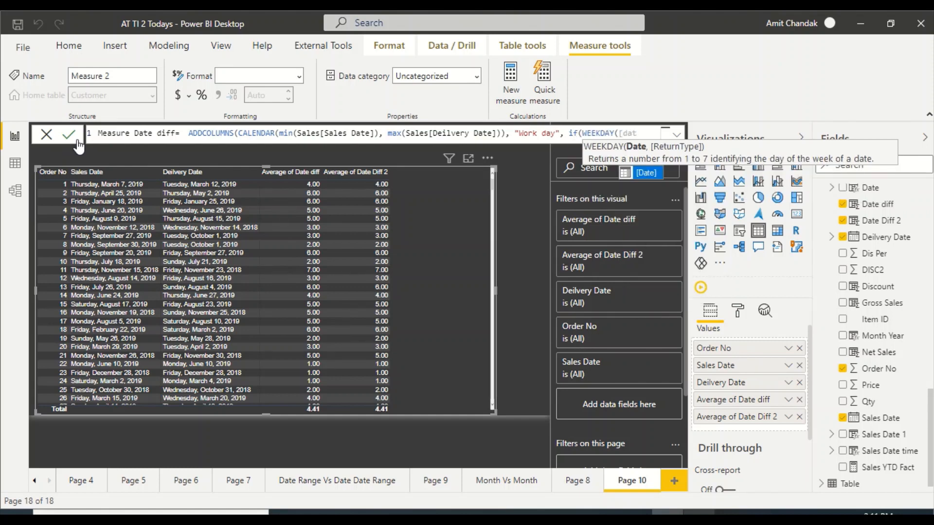
key("Tab")
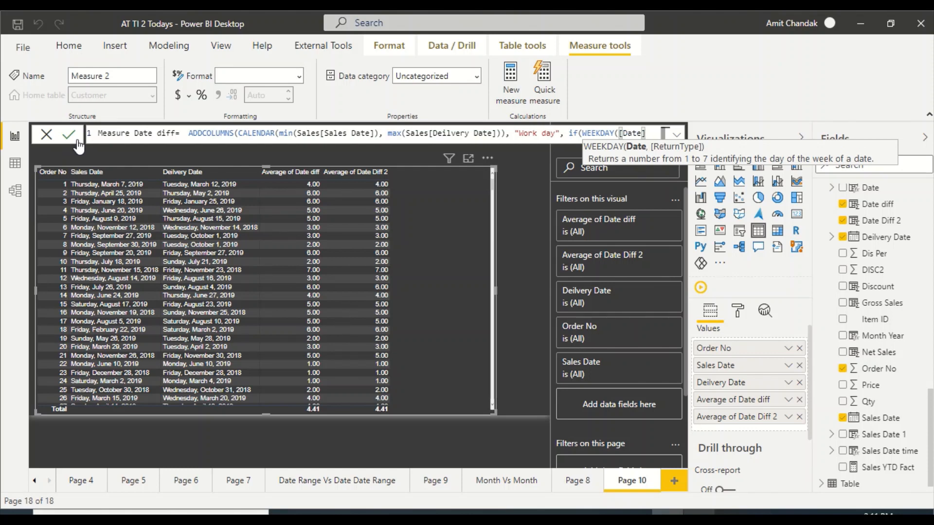
type(",")
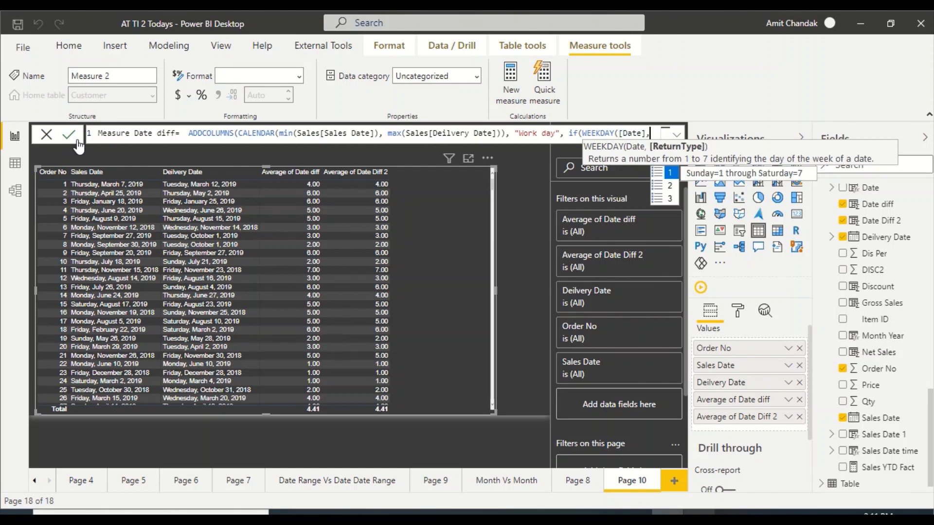
type(" 2)>=")
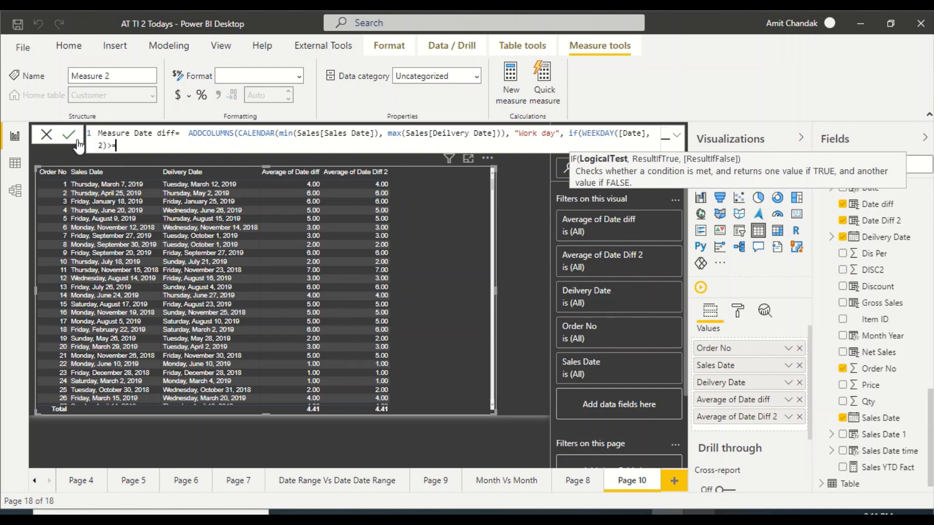
type("6,0,1)")
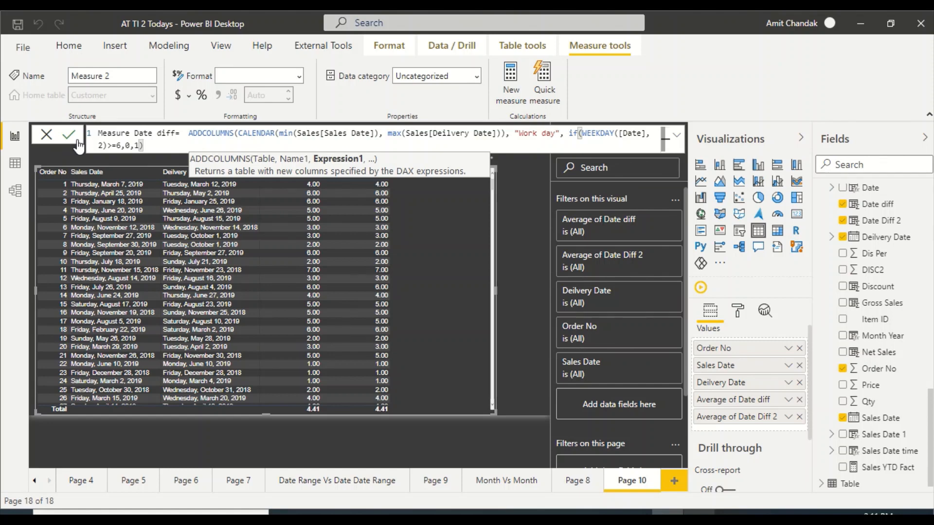
type(")")
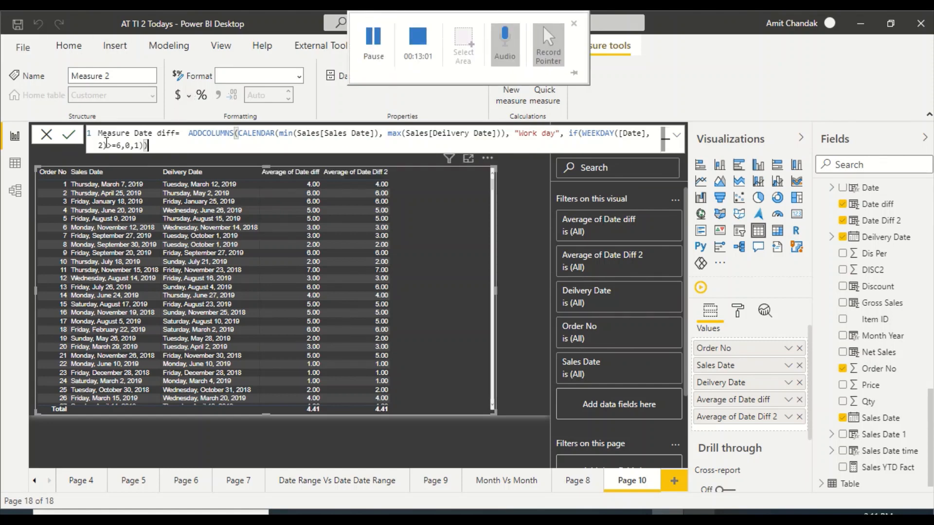
Wrap the ADDCOLUMNS table in a filter function with the condition [Work day] =1.
double_click(189, 132)
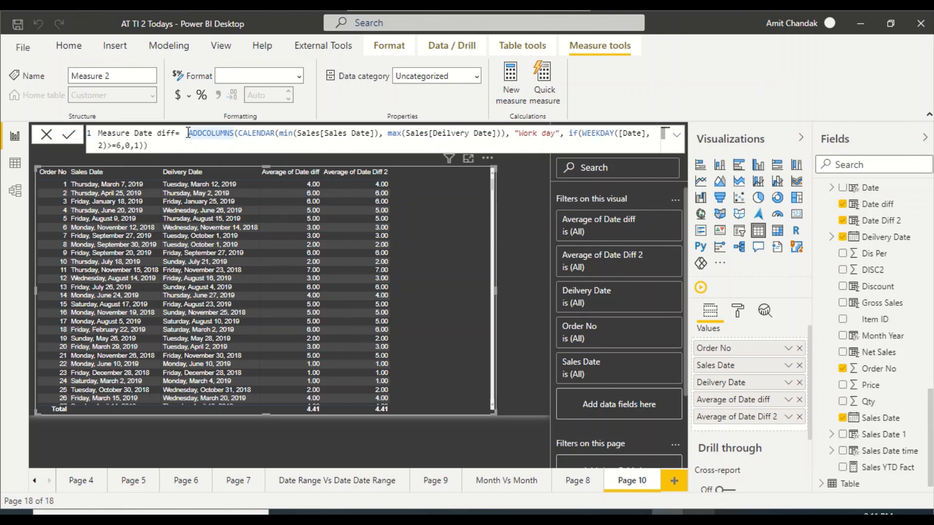
left_click(188, 133)
type("filter(")
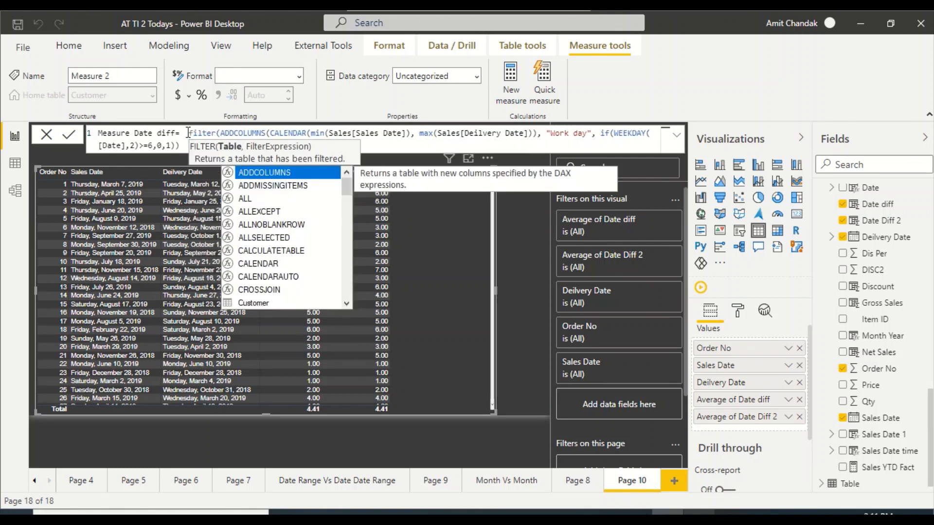
left_click(200, 140)
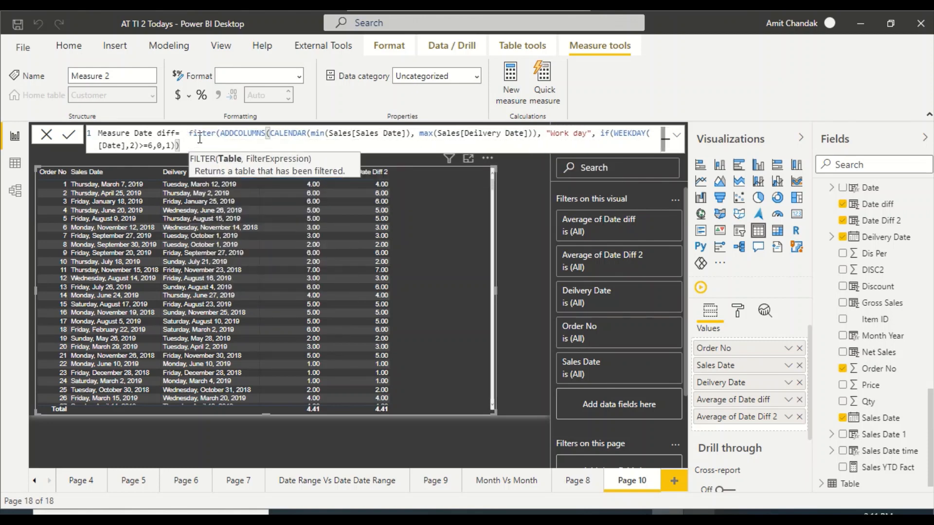
type(",[")
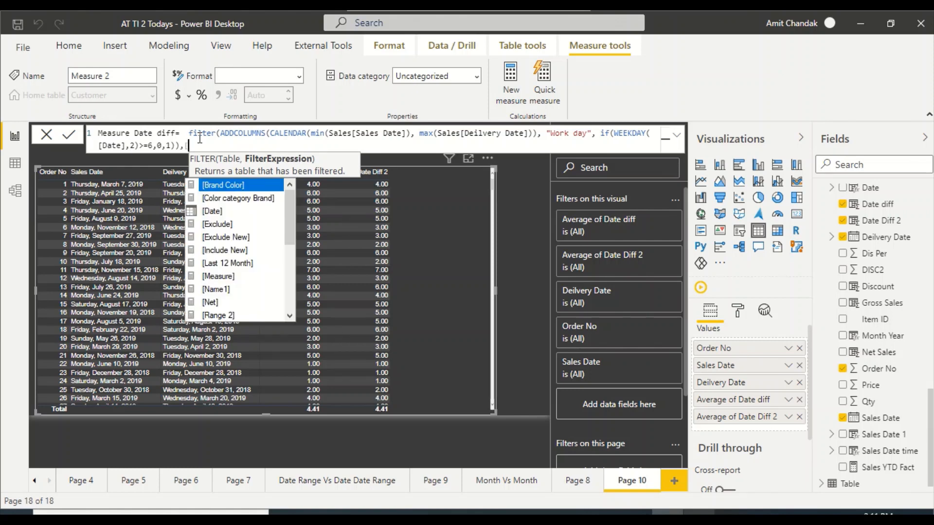
type("Wo")
key("Tab")
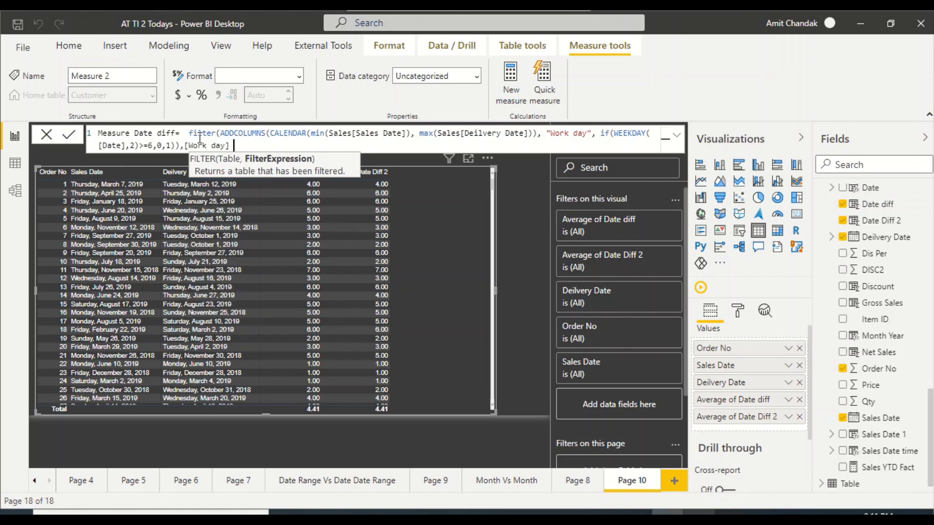
type("=1)")
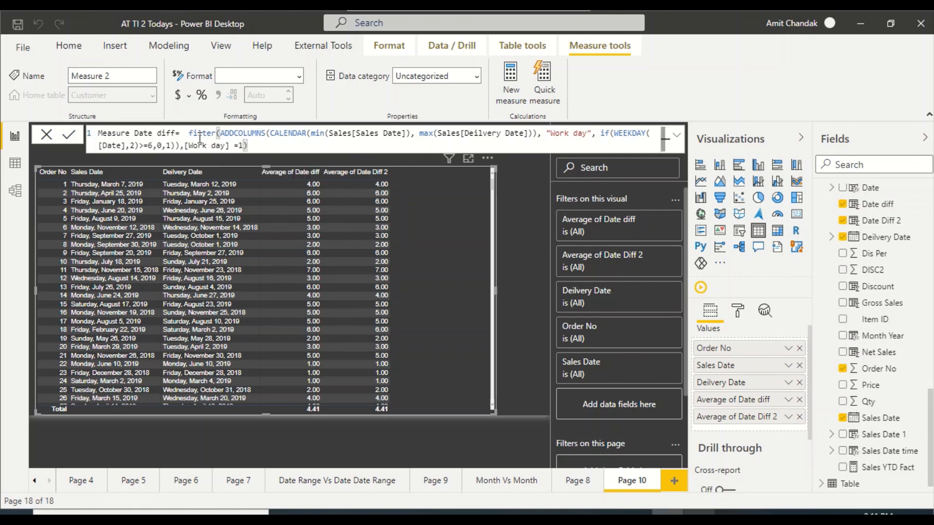
Wrap the filter expression in COUNTROWS and commit the Measure Date diff formula.
left_click(190, 133)
type("cou")
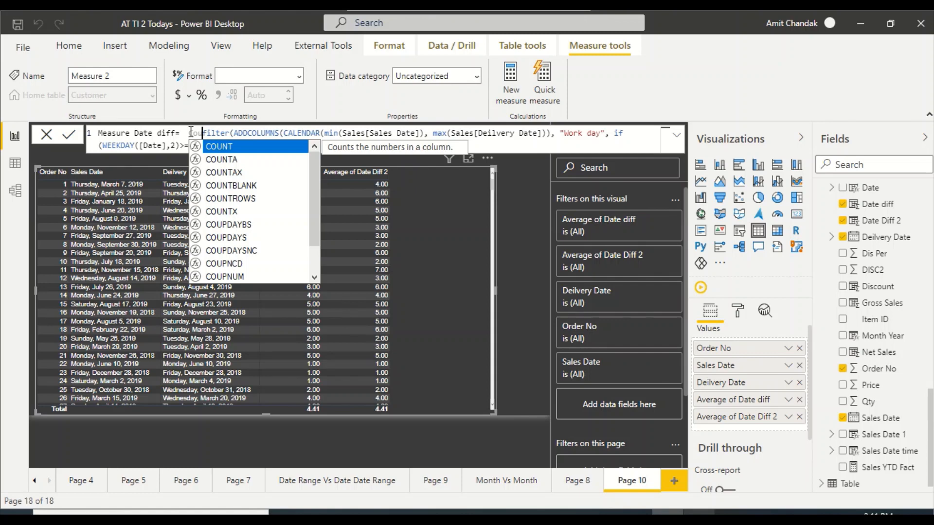
type("nt")
key("Down")
key("Down")
key("Down")
key("Down")
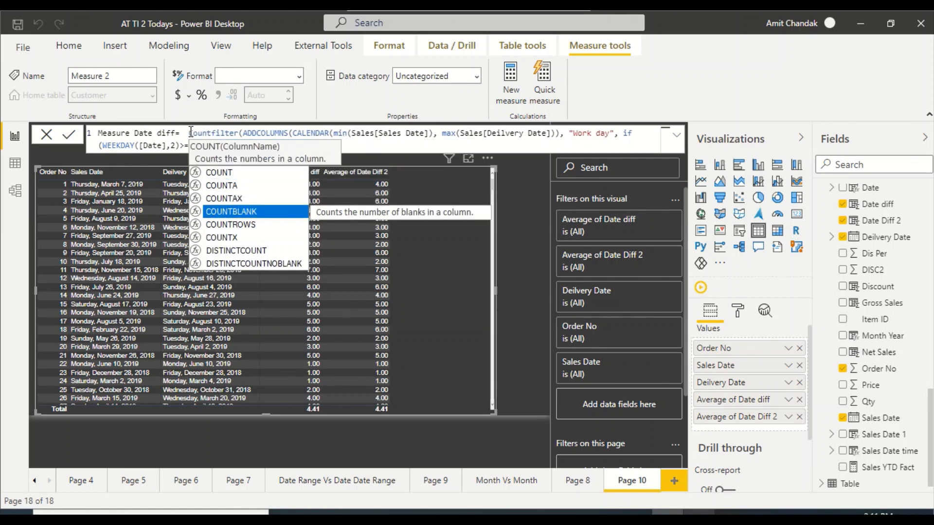
key("Up")
key("Up")
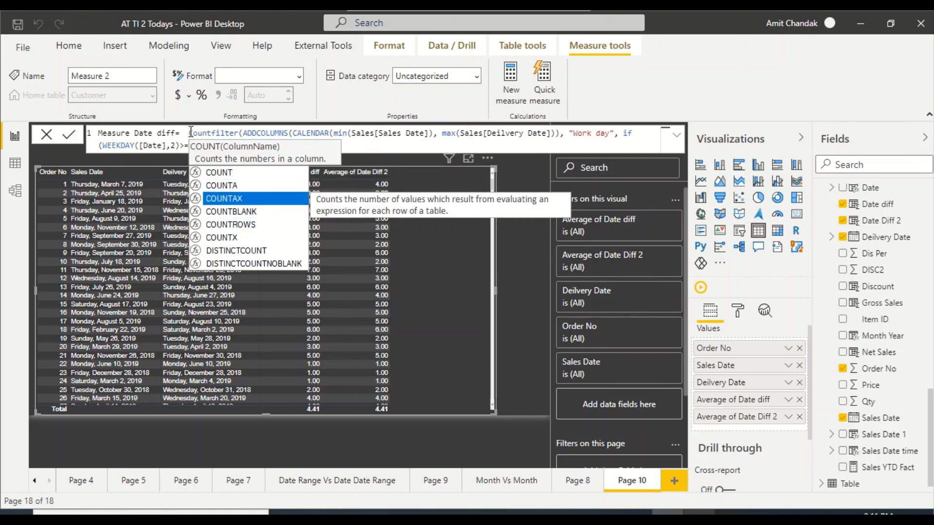
key("Down")
key("Down")
key("Tab")
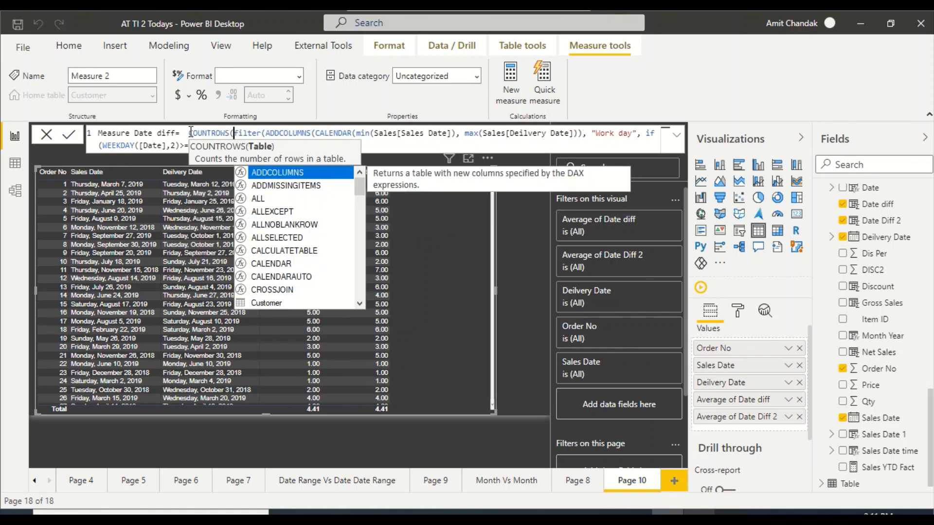
left_click(385, 146)
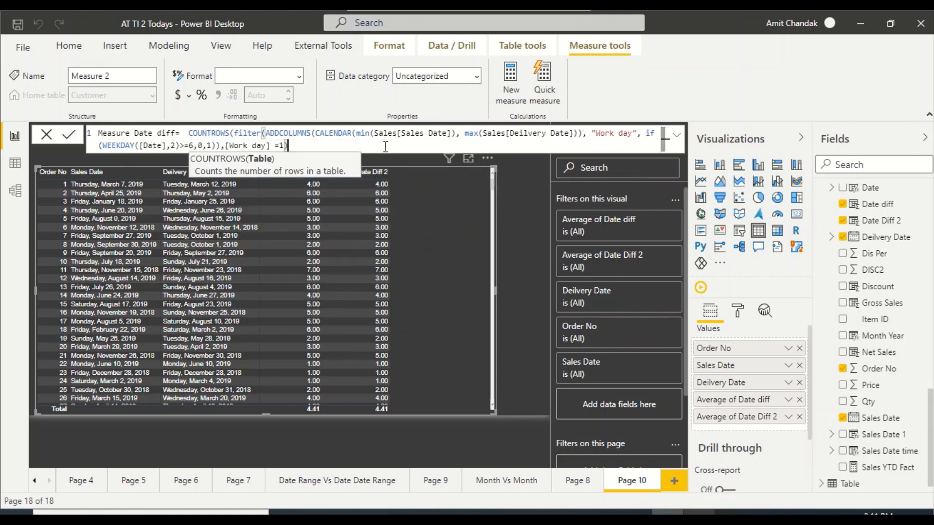
type(")")
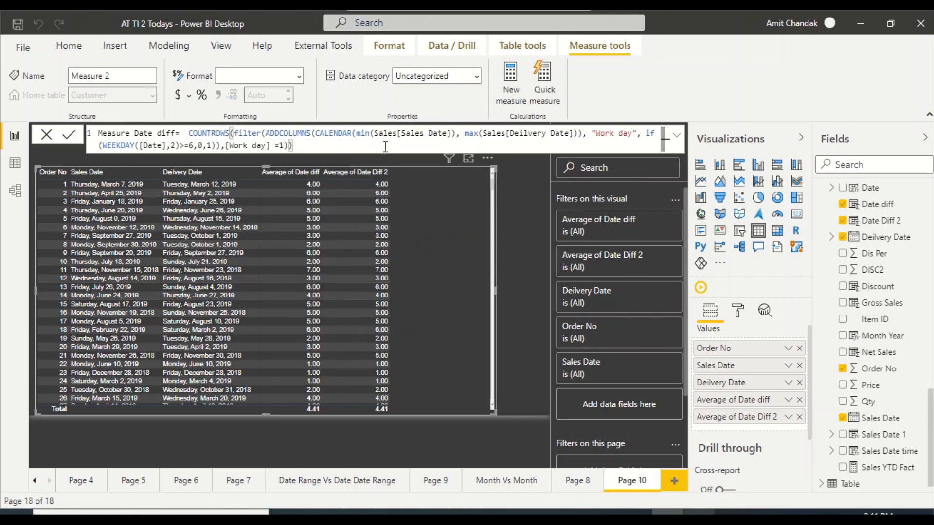
left_click(457, 239)
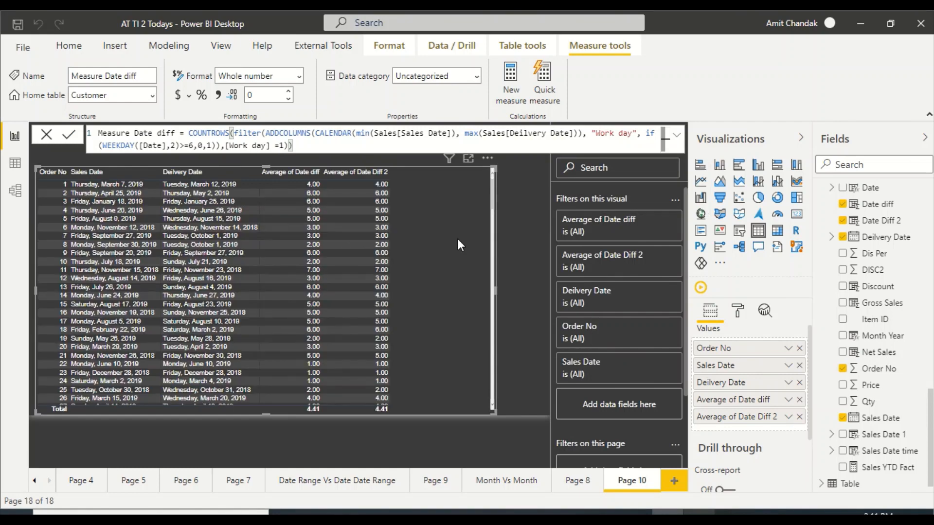
Search the fields for "date di" and add Measure Date diff to the report table.
scroll(865, 187, "up", 4)
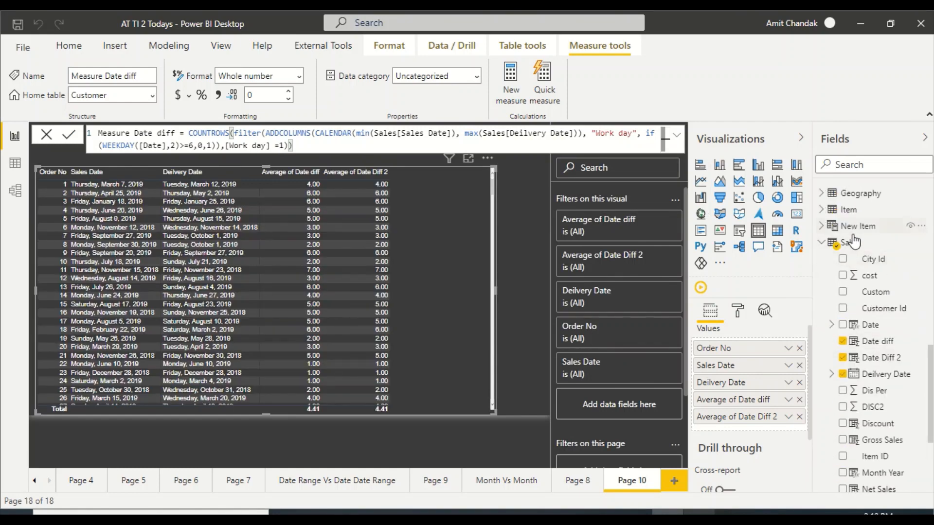
scroll(882, 275, "down", 5)
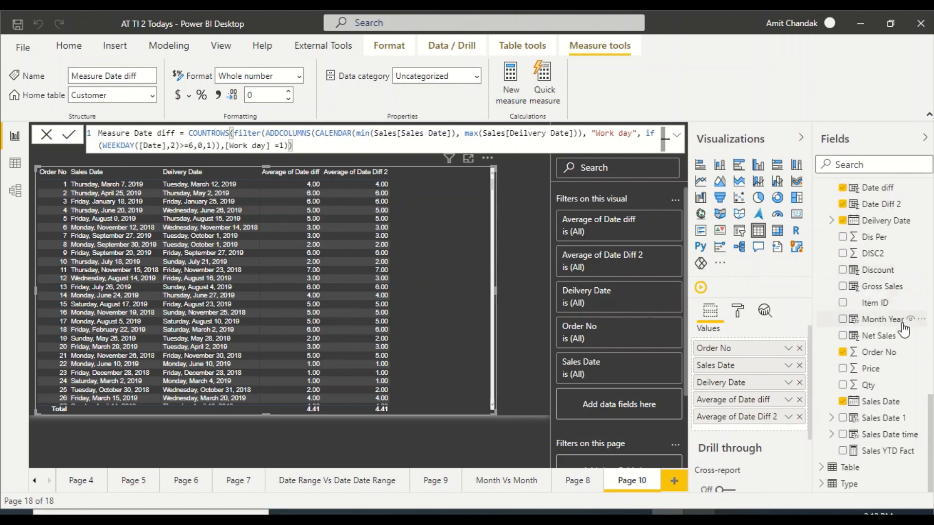
scroll(904, 330, "up", 1)
scroll(903, 330, "up", 3)
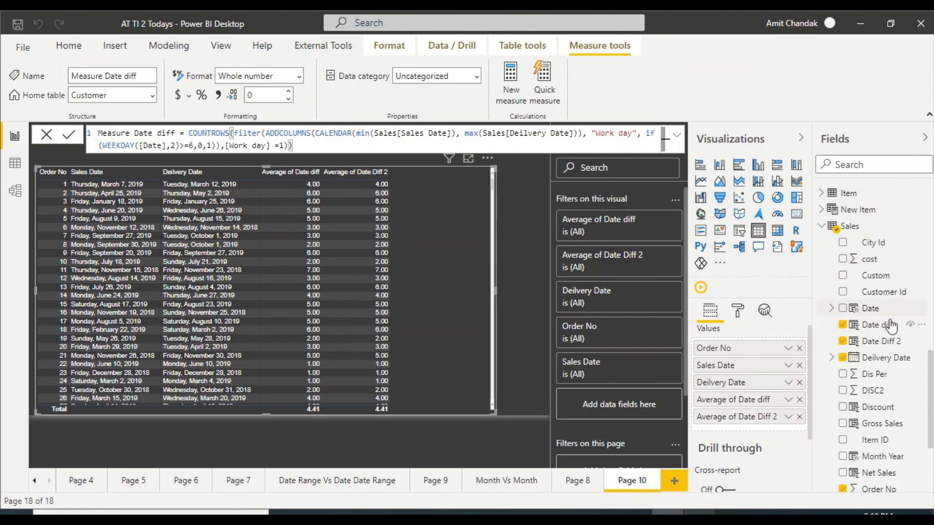
scroll(893, 331, "down", 3)
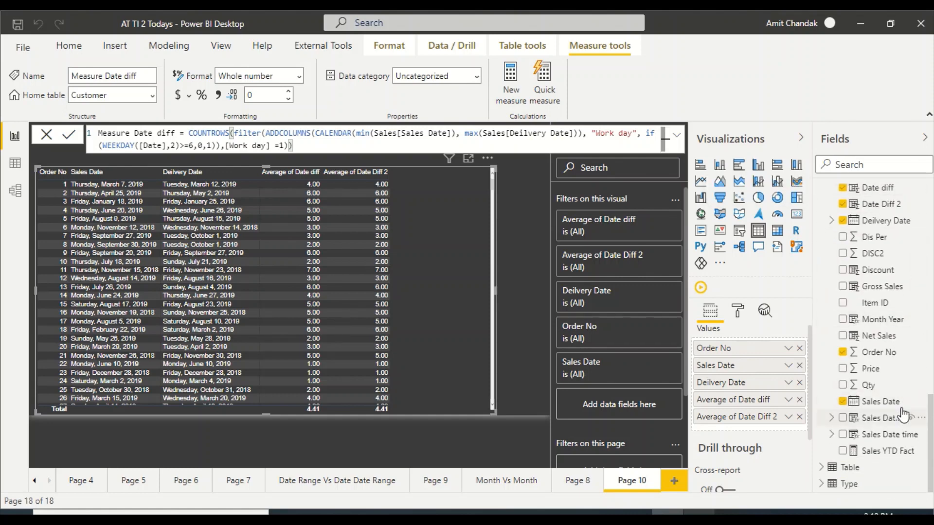
left_click(852, 170)
type("date di")
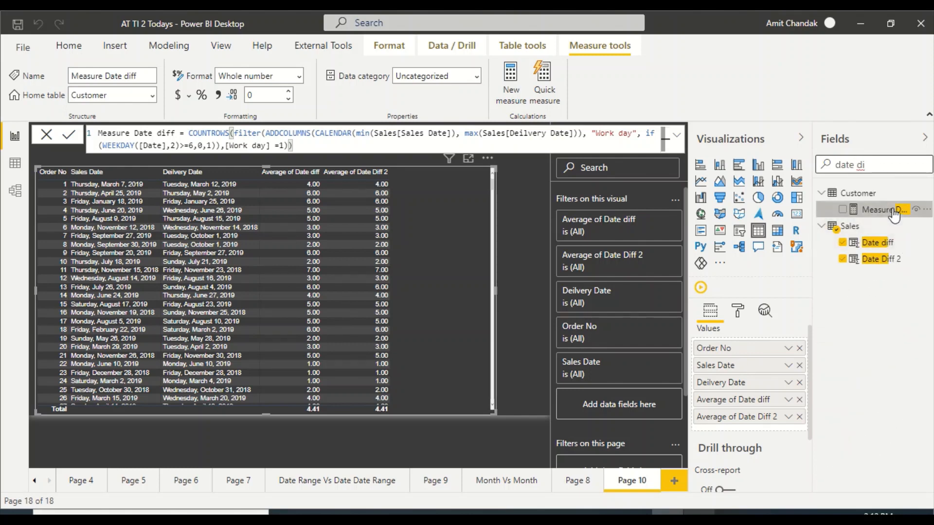
left_click_drag(889, 210, 441, 226)
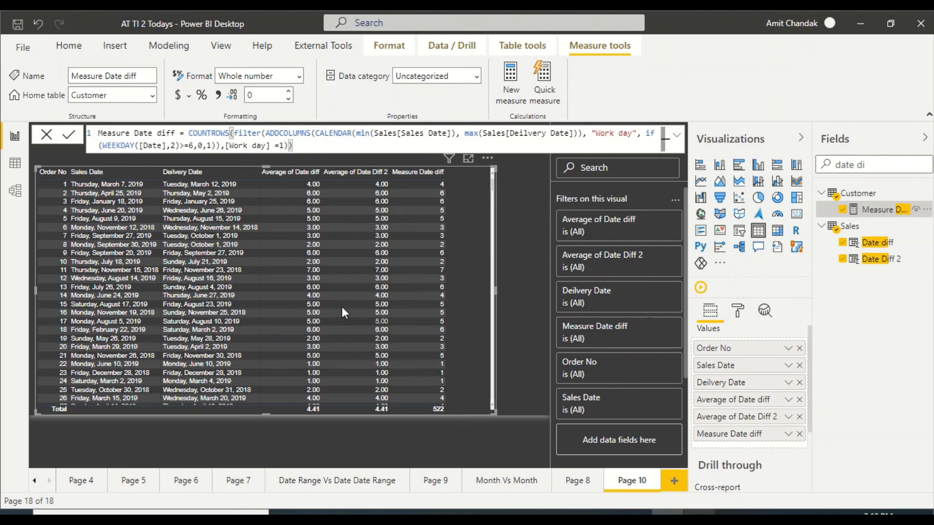
Insert AVERAGEX(VALUES(Sales[Order No]), ahead of COUNTROWS in the Measure Date diff formula.
double_click(189, 132)
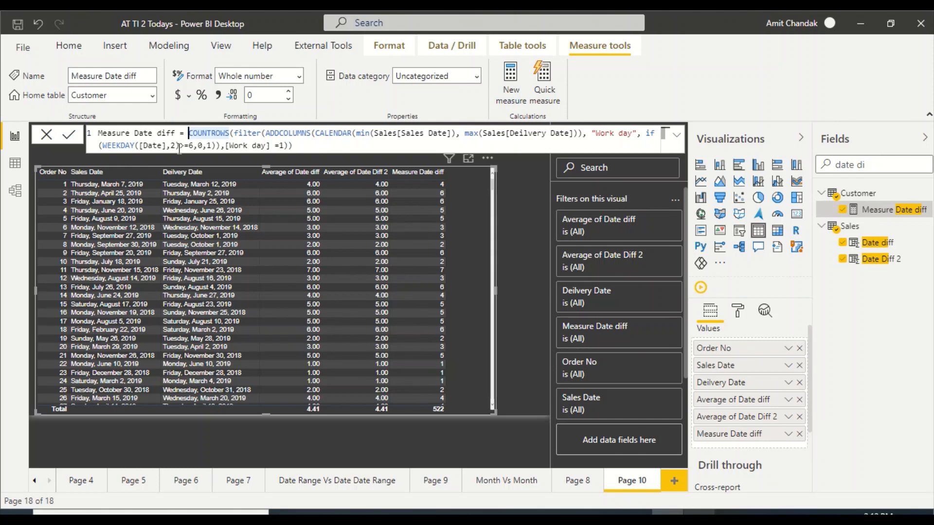
type("AVERAGEX(")
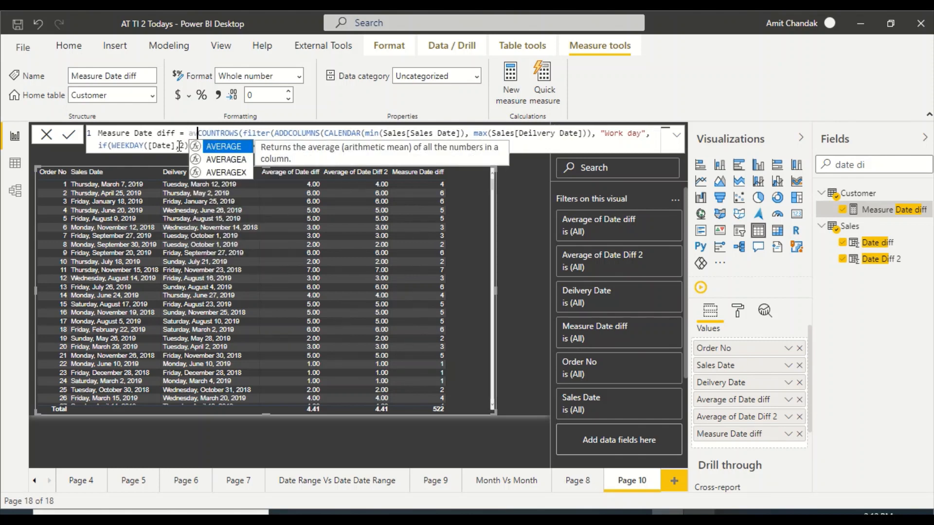
key("Down")
key("Down")
key("Tab")
type("values")
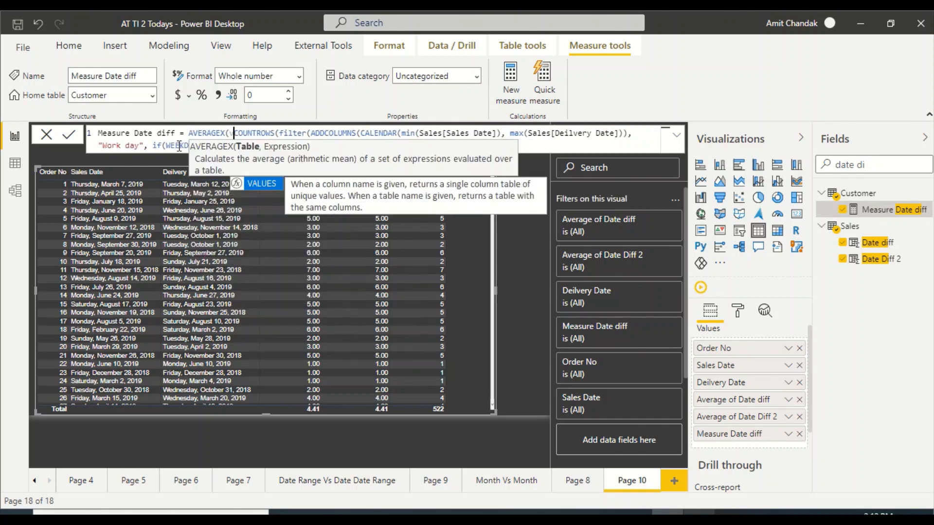
key("Tab")
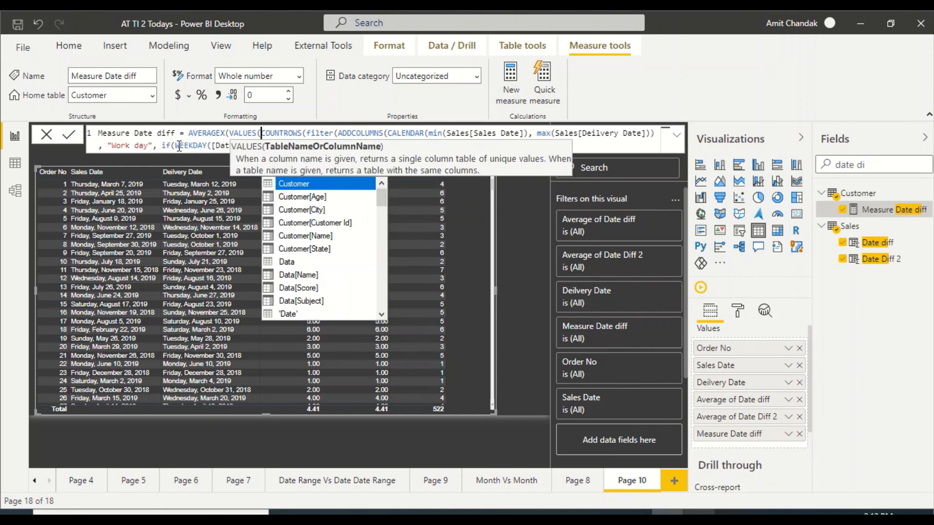
type("or")
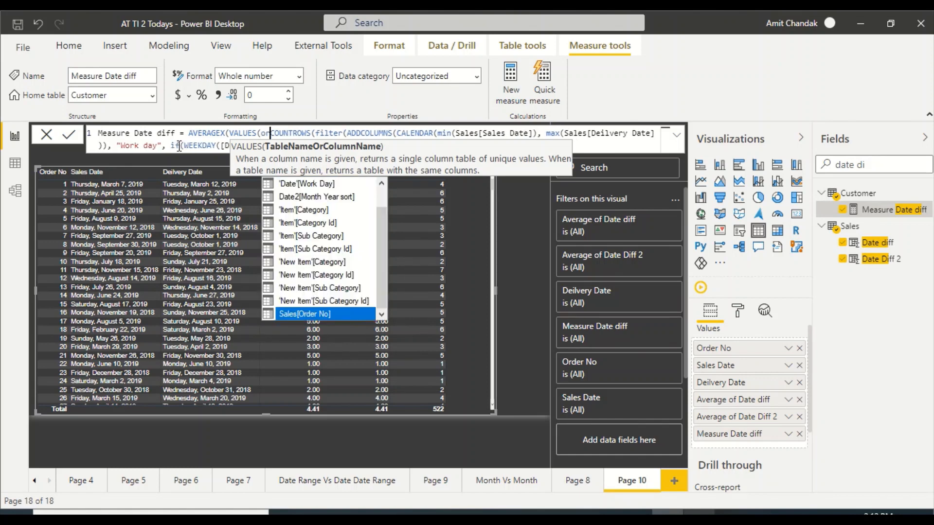
key("Tab")
type("),")
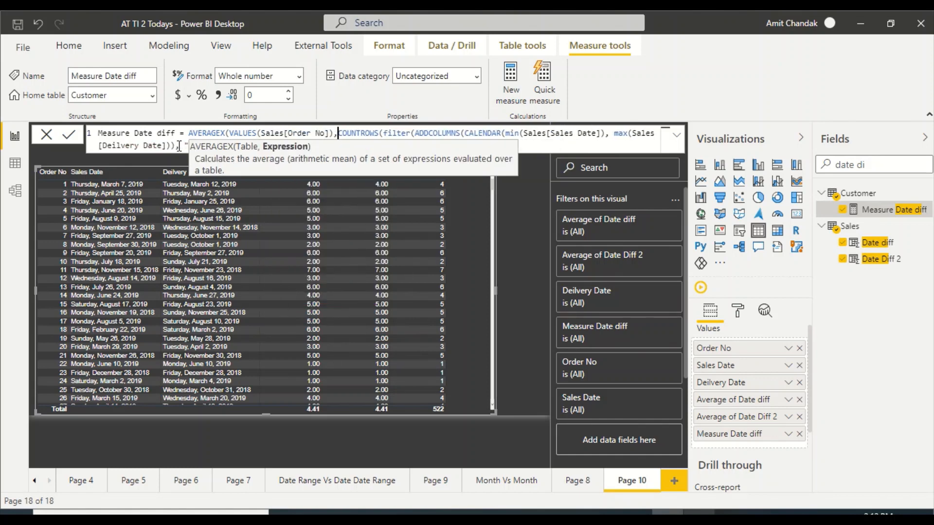
Close the AVERAGEX function at the end of the formula and commit the measure.
key("Down")
key("End")
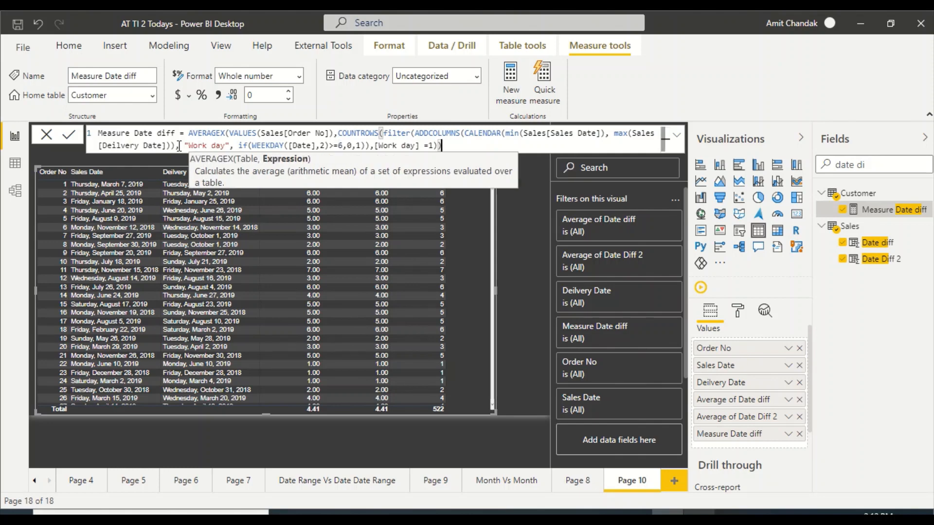
type(")")
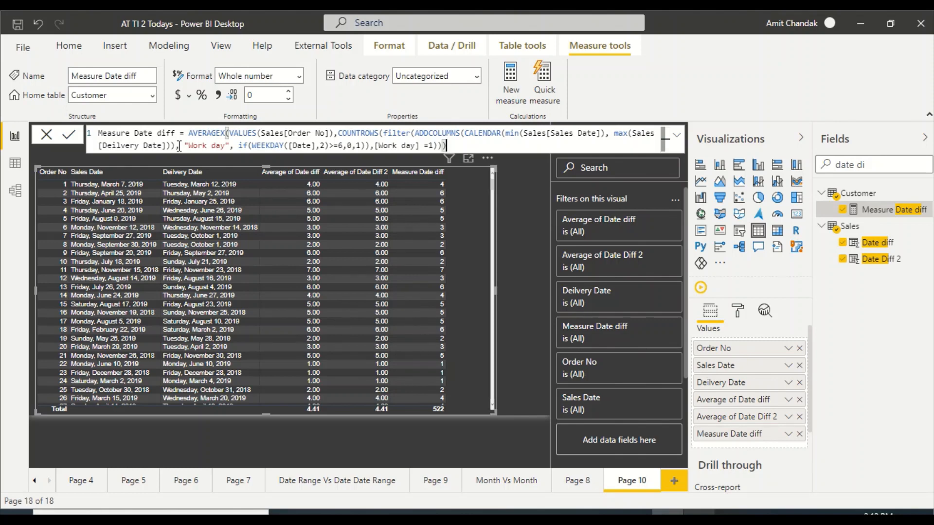
key("Return")
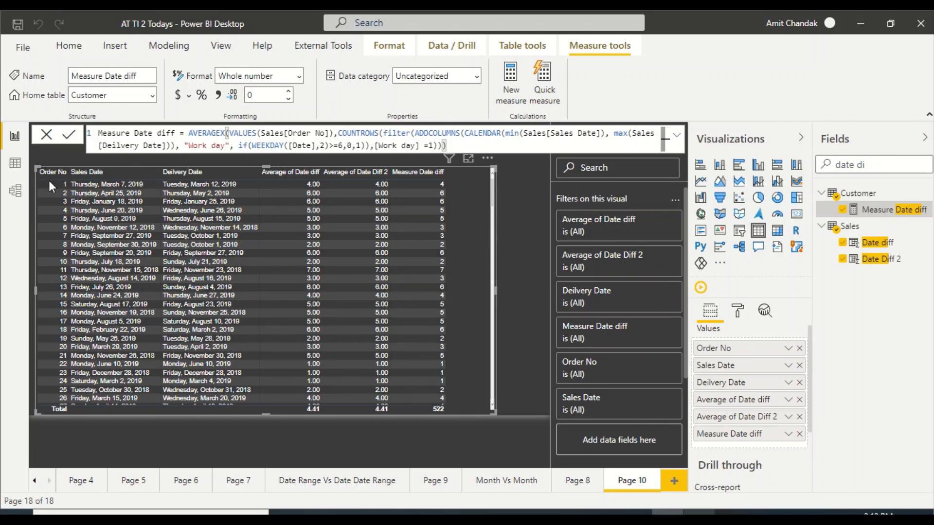
Compare the Measure Date diff column with the two average columns down to the total, and reopen the measure's formula to check it.
left_click(770, 268)
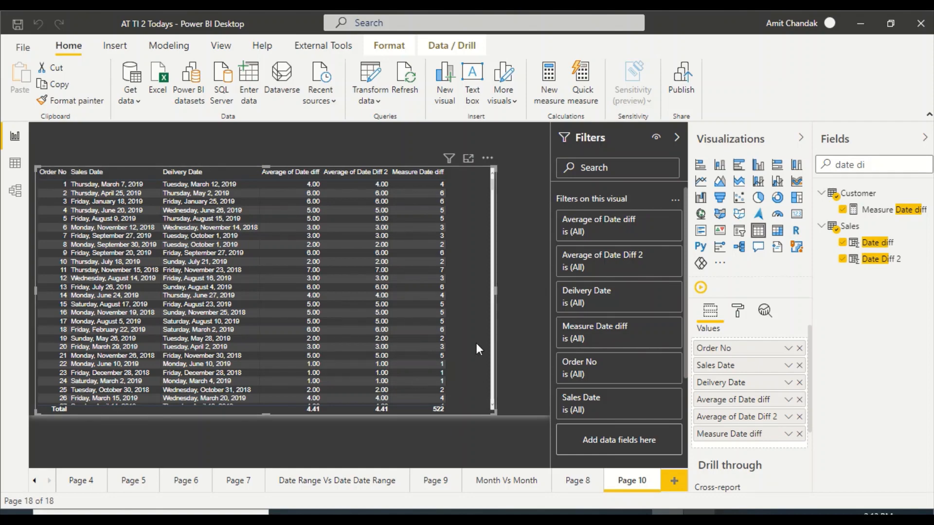
scroll(473, 307, "down", 8)
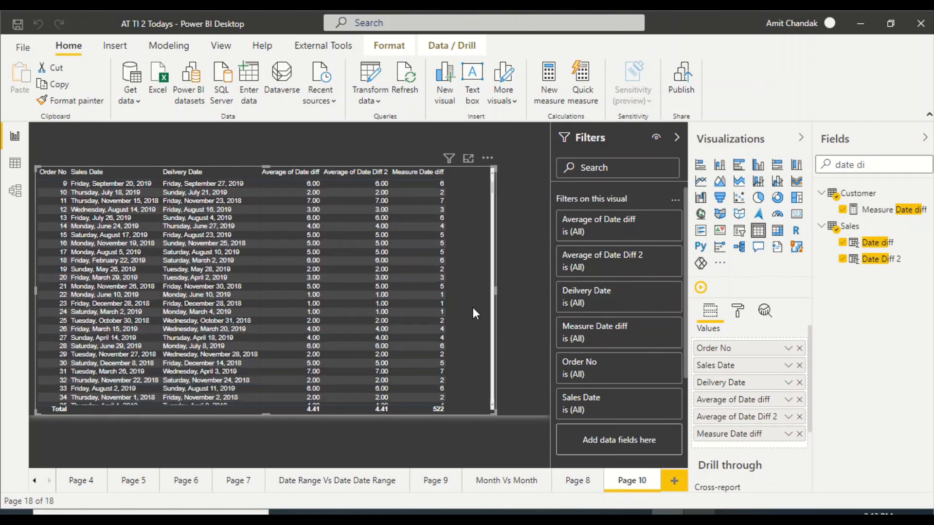
left_click(888, 213)
left_click(458, 147)
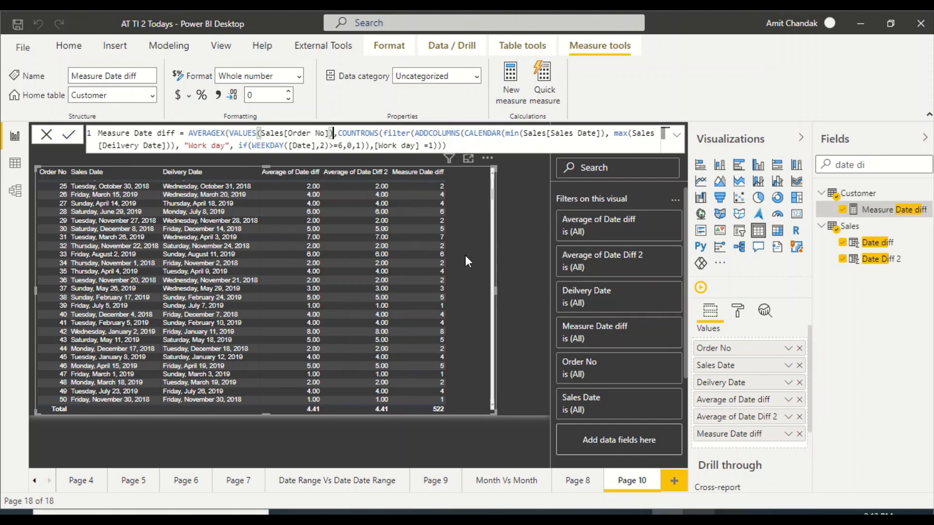
left_click(446, 145)
left_click(460, 149)
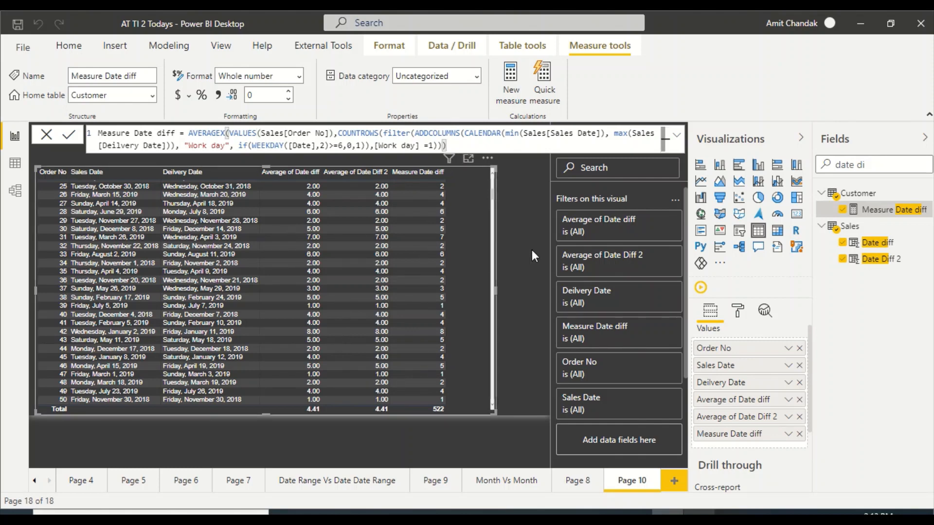
left_click(511, 291)
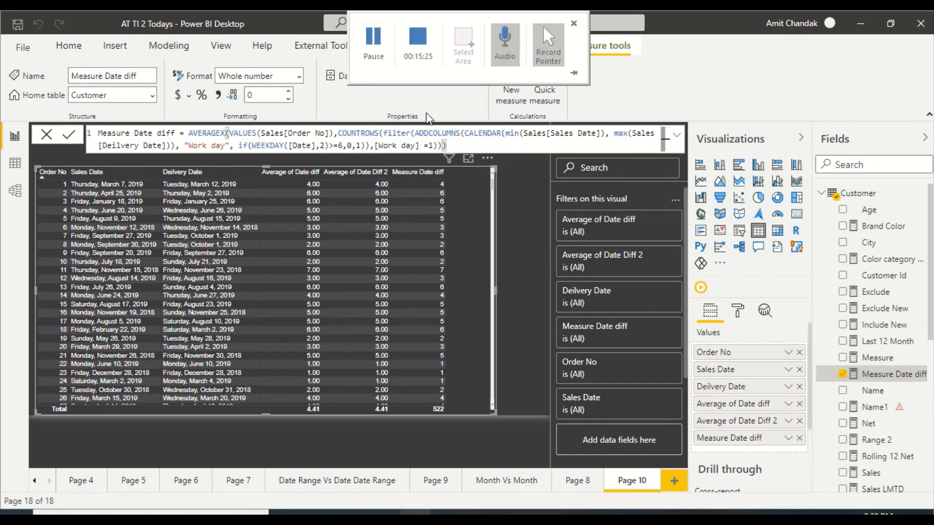
Wrap the COUNTROWS expression in CALCULATE inside AVERAGEX and commit the Measure Date diff formula.
double_click(342, 134)
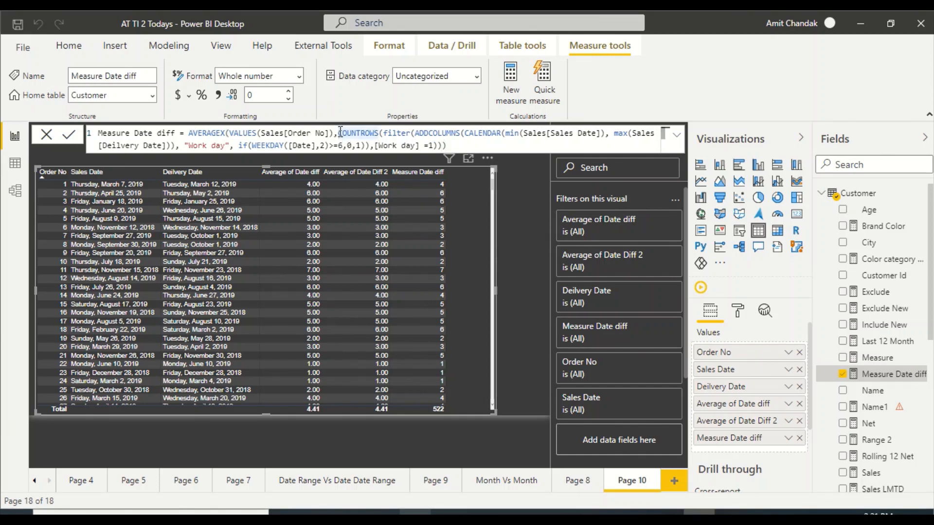
type("CALCULATE(")
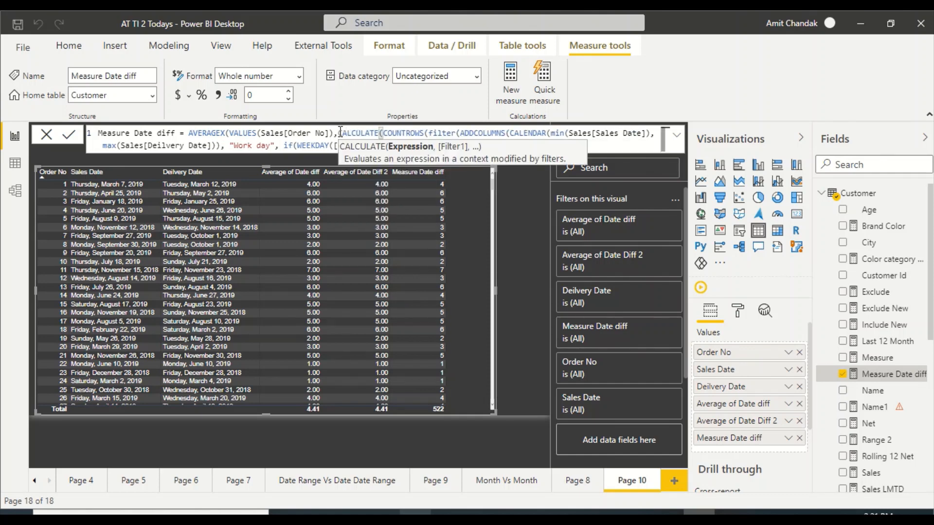
left_click(604, 149)
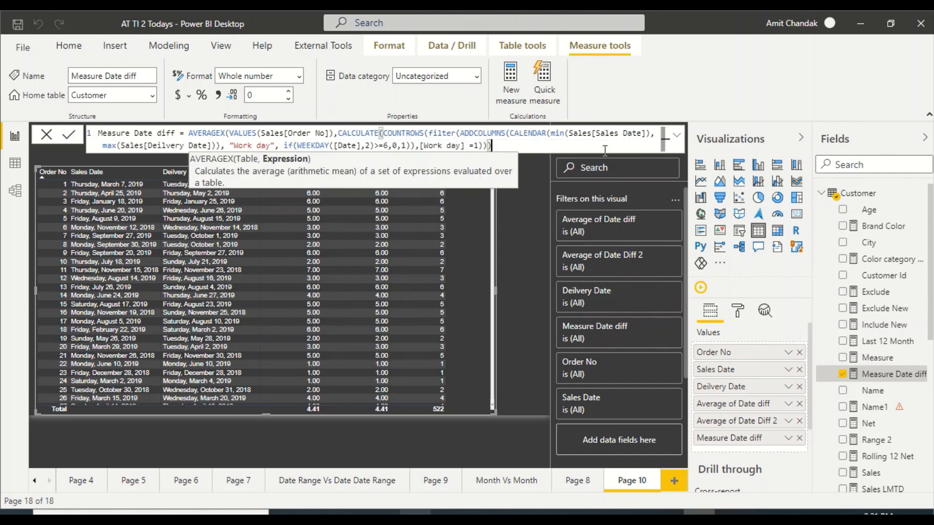
type(")")
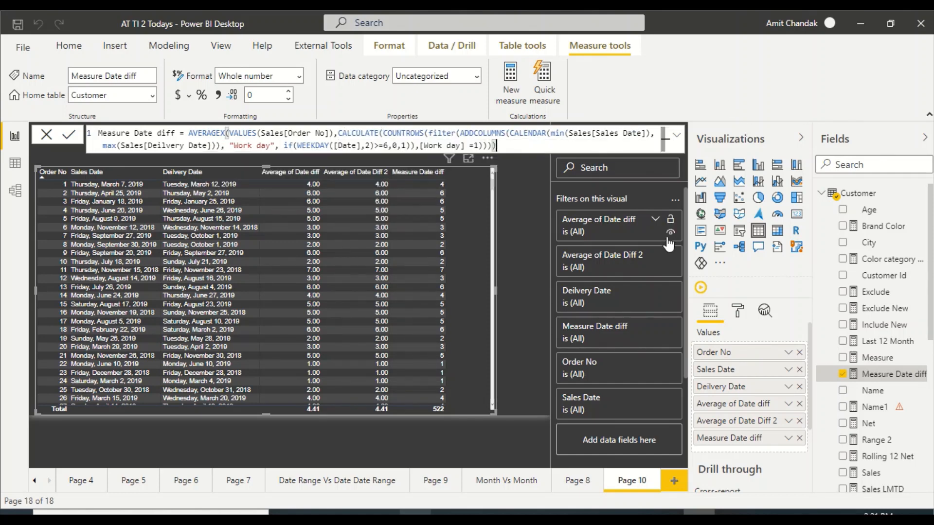
key("Return")
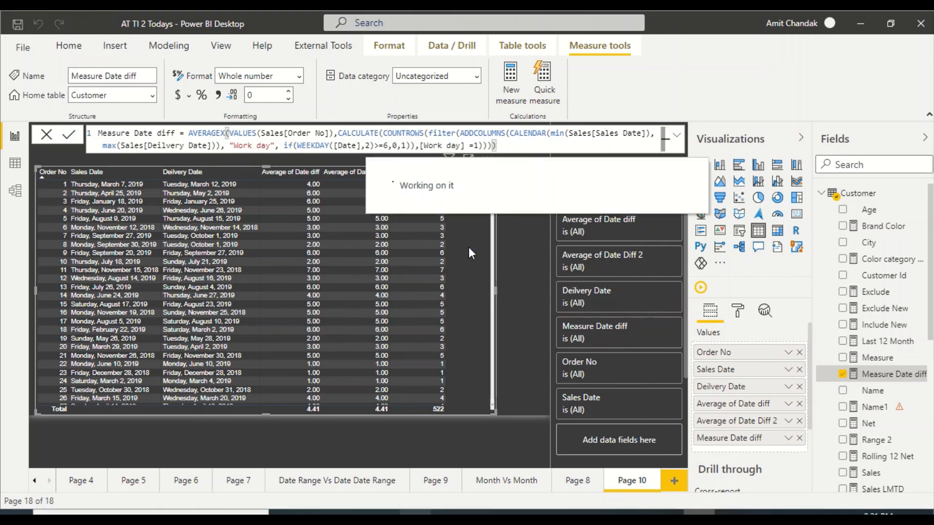
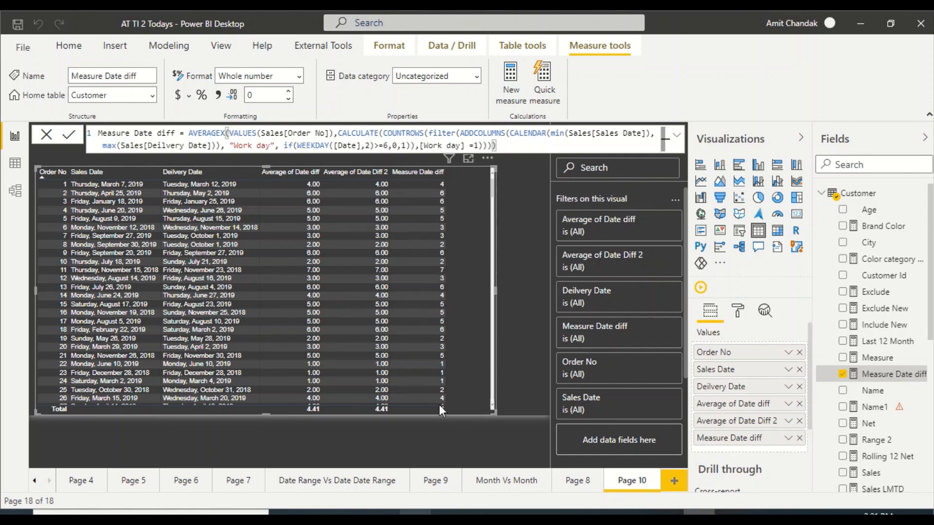
Format Measure Date diff as a decimal number with 2 decimal places.
left_click(299, 79)
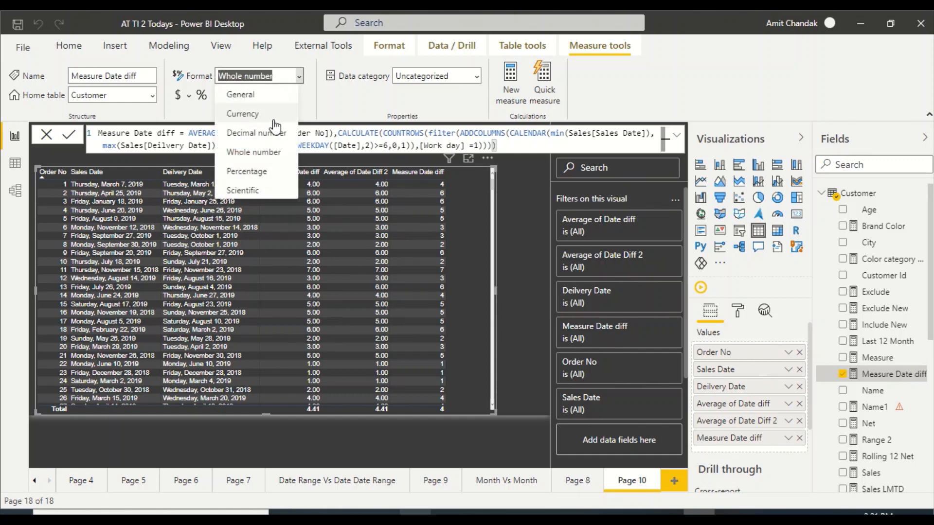
left_click(260, 138)
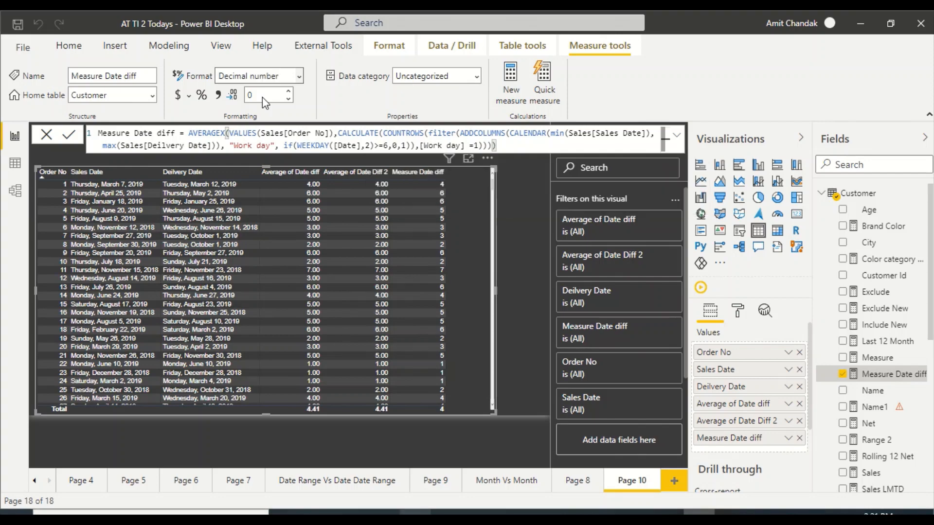
type("2")
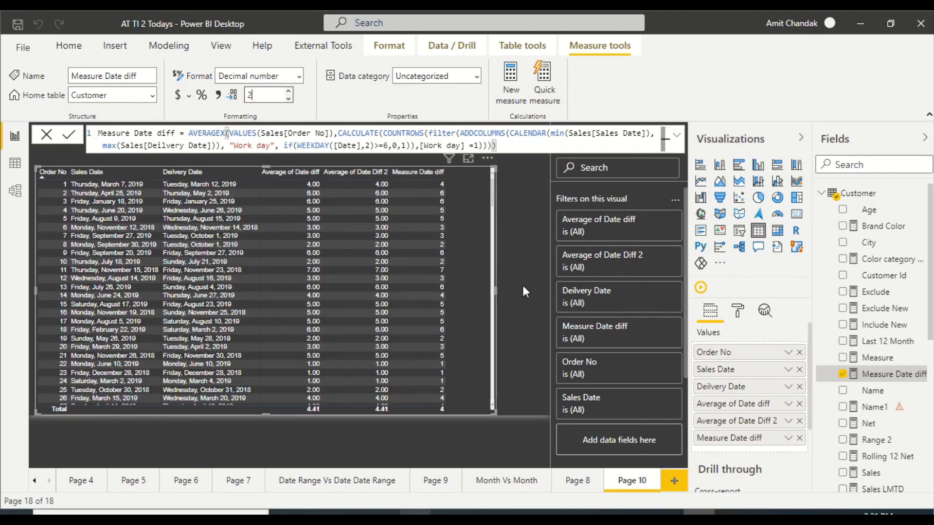
left_click(548, 248)
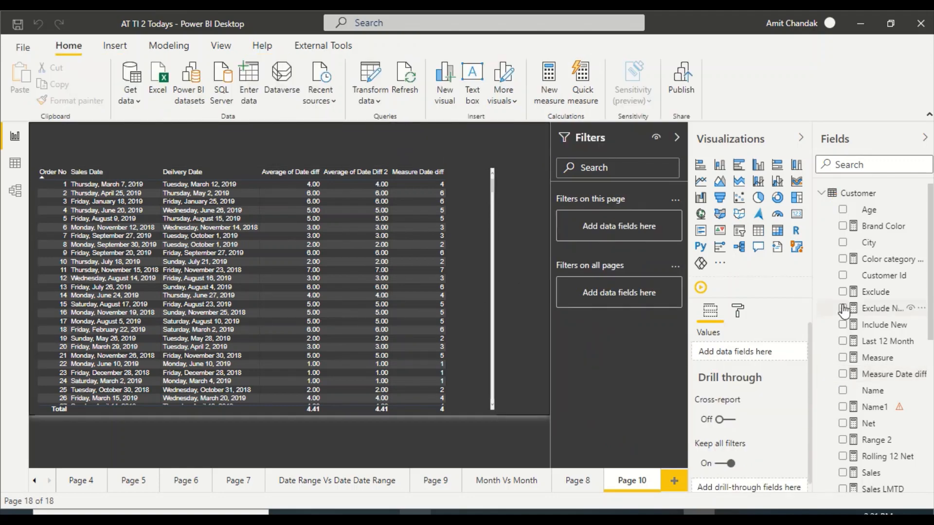
left_click(873, 376)
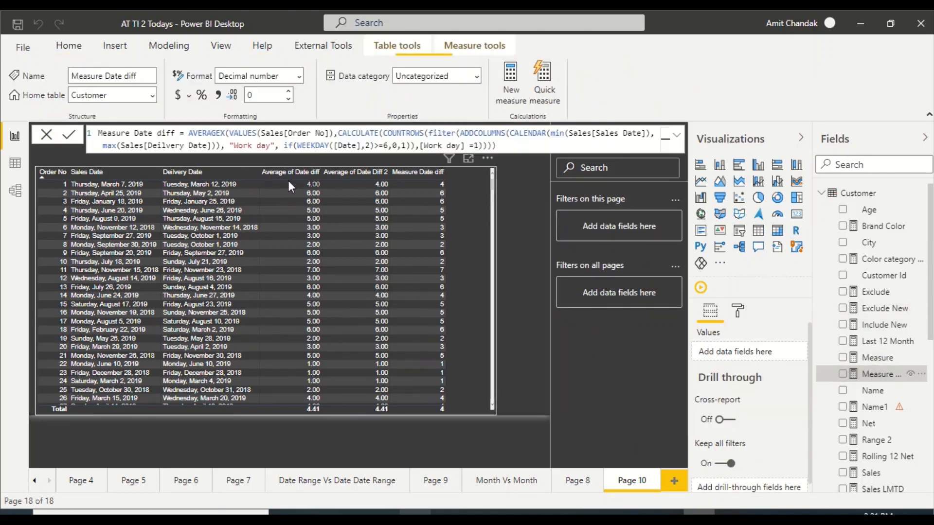
left_click(252, 94)
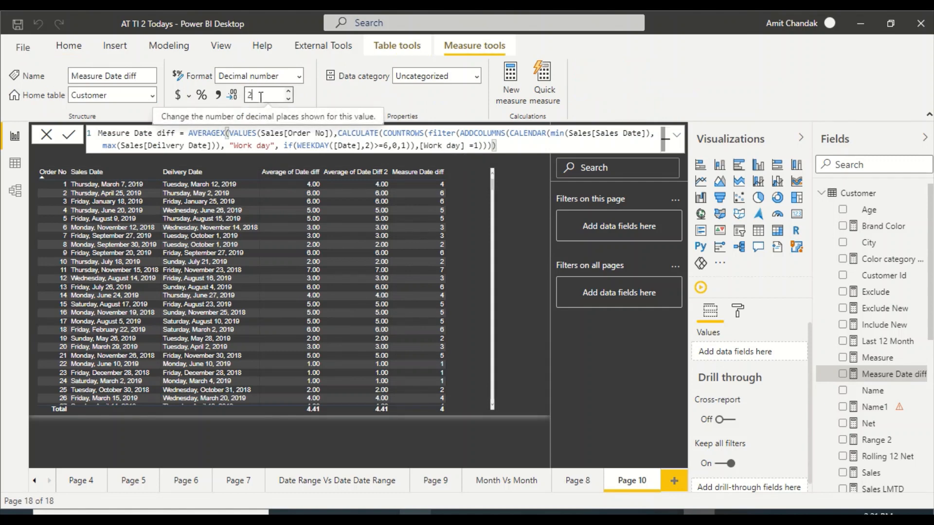
type("2")
left_click(477, 253)
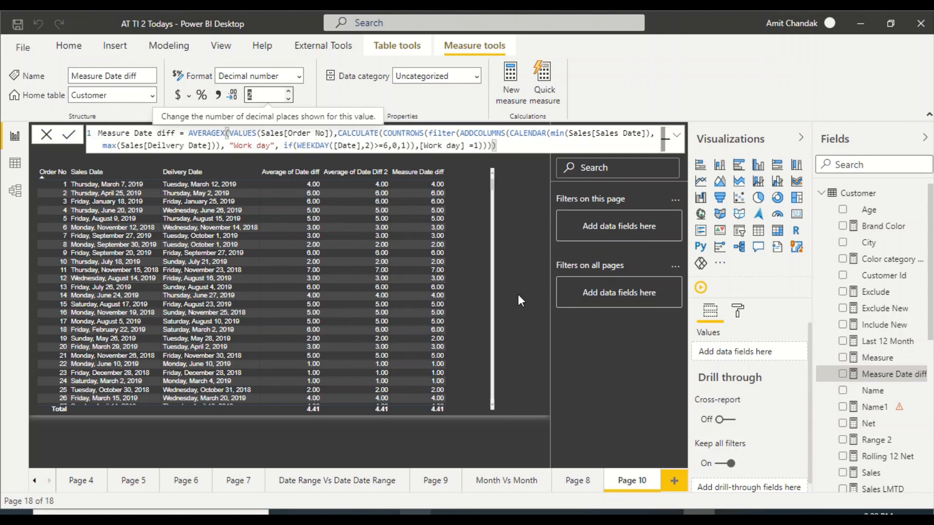
Create a new measure and name it Date Diff day1.
left_click(523, 229)
left_click(548, 84)
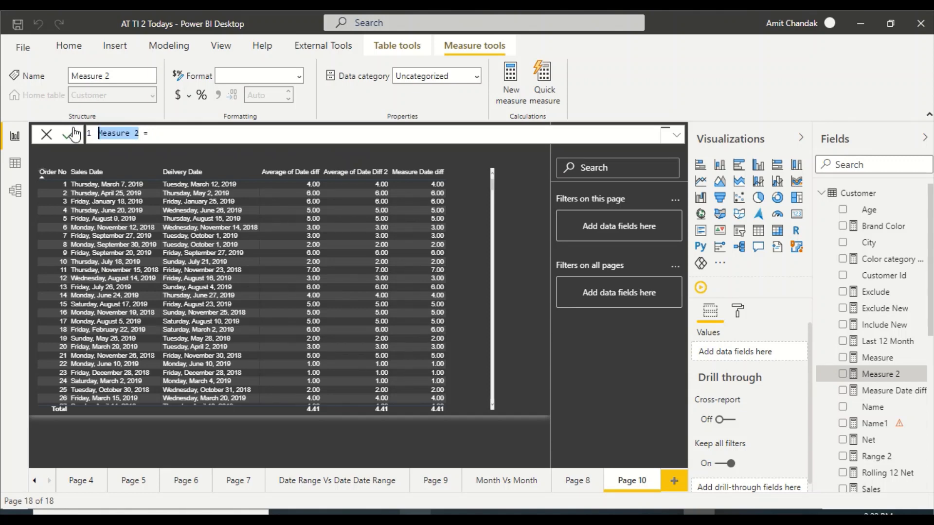
type("Date D")
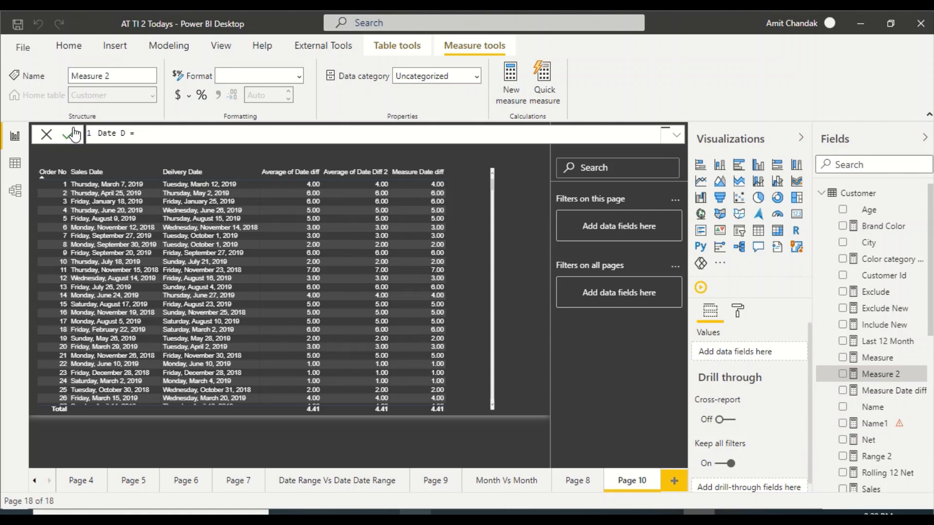
type("a")
key("BackSpace")
type("iff daye1")
key("BackSpace")
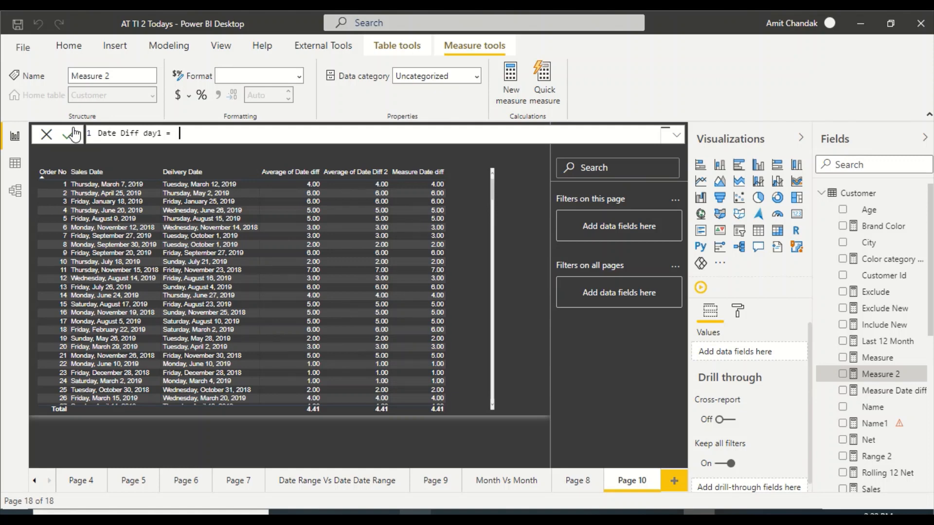
Begin the Date Diff day1 formula with COUNTX iterating over a FILTER expression.
type("d")
key("BackSpace")
type("countx")
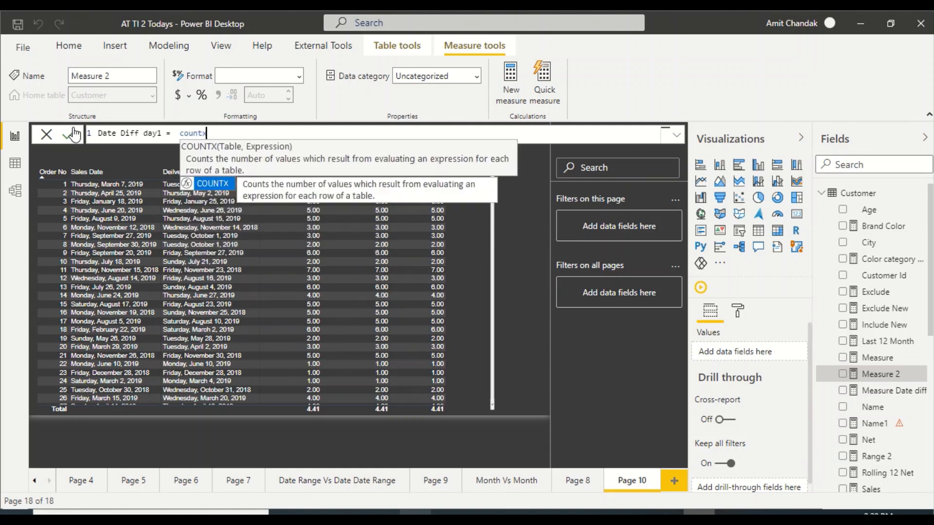
type("(")
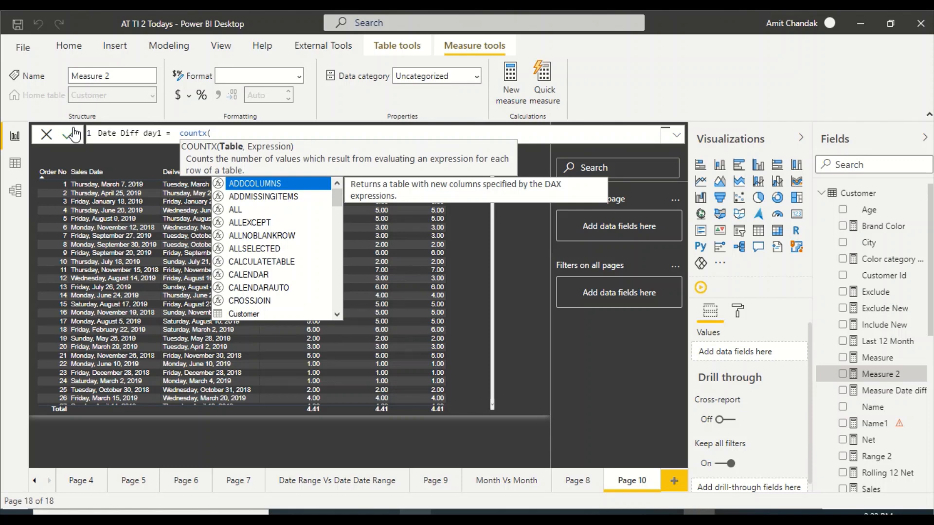
type("filter")
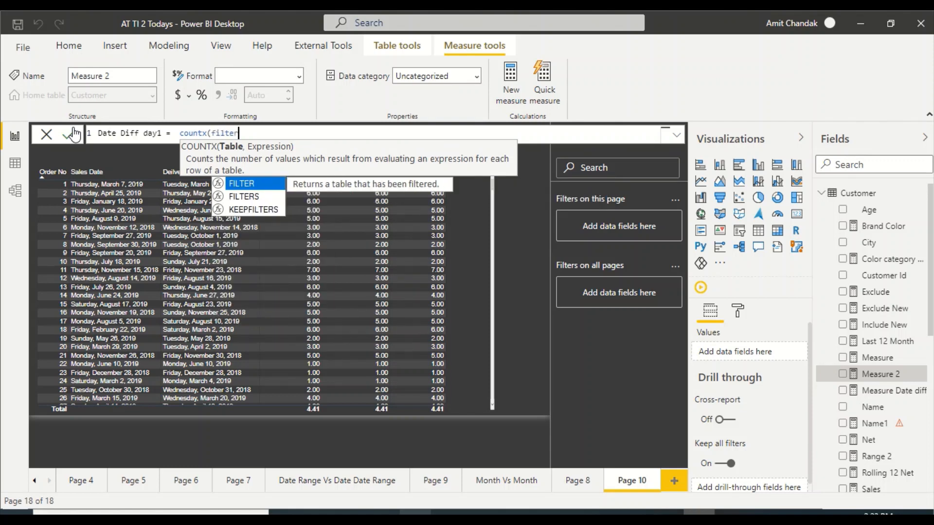
type("(Sales")
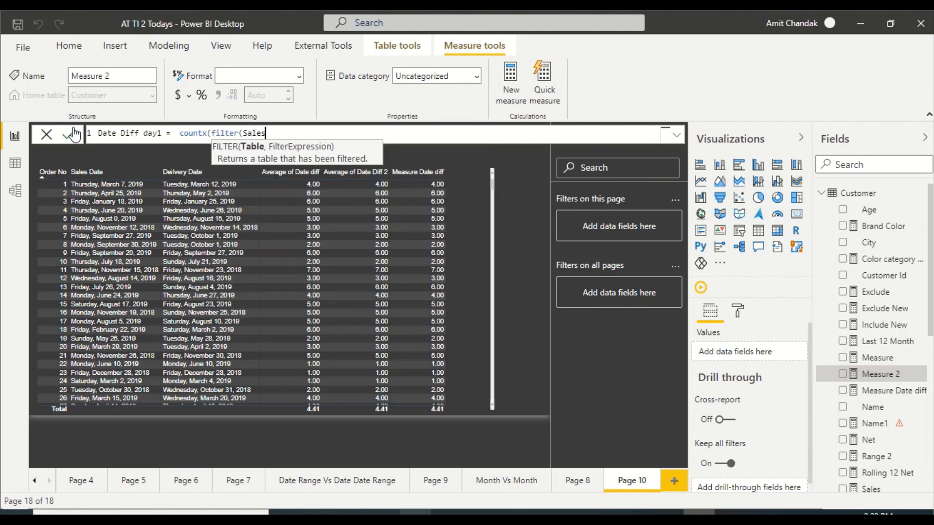
type(", sa")
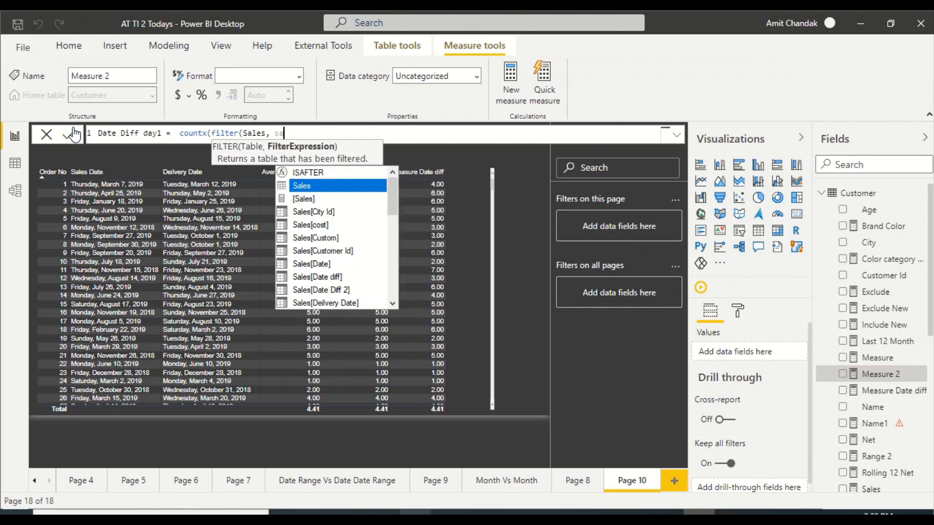
type("les[dat")
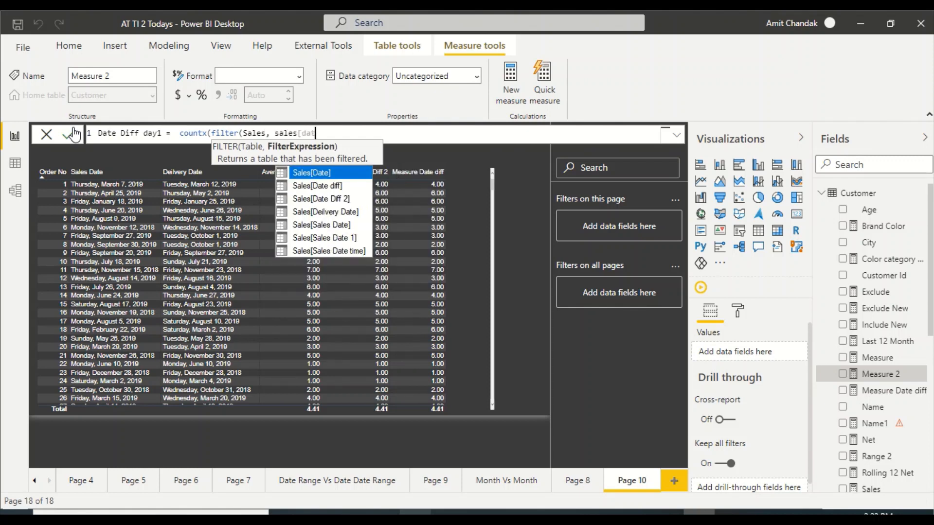
key("Tab")
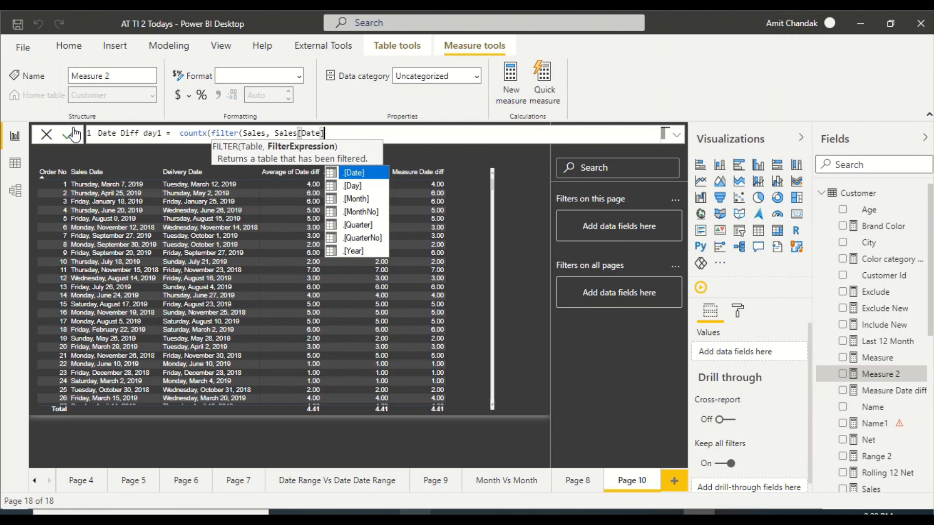
key("BackSpace")
key("BackSpace")
key("BackSpace")
key("BackSpace")
key("BackSpace")
key("BackSpace")
key("BackSpace")
key("BackSpace")
key("BackSpace")
key("BackSpace")
key("BackSpace")
key("BackSpace")
key("BackSpace")
key("BackSpace")
key("BackSpace")
key("BackSpace")
key("BackSpace")
key("BackSpace")
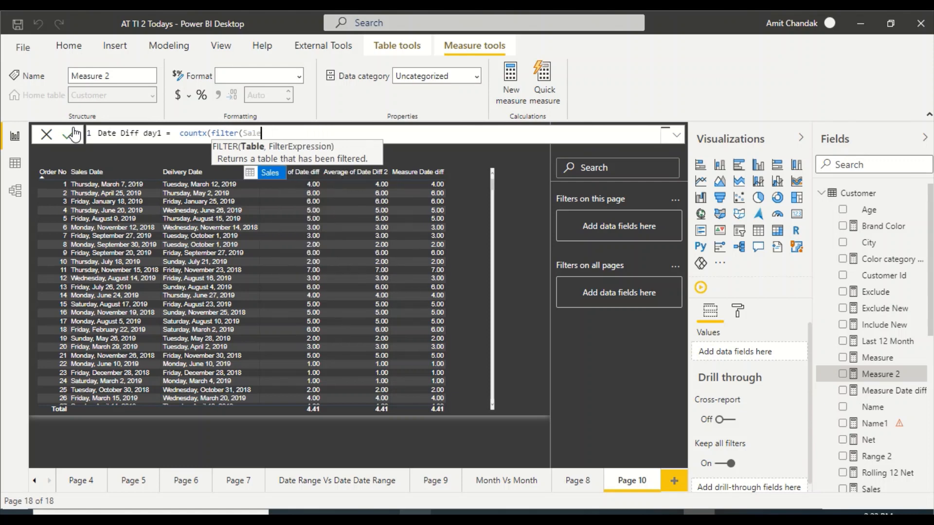
Set ALL('Date') as the table argument of FILTER in the Date Diff day1 formula.
type("'Date'")
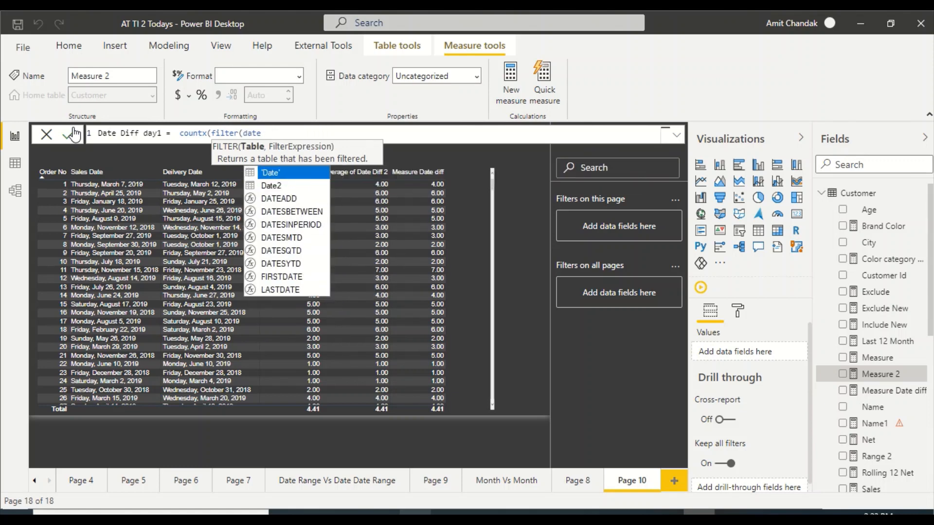
key("Left")
key("Left")
key("Left")
key("Left")
key("Left")
key("Left")
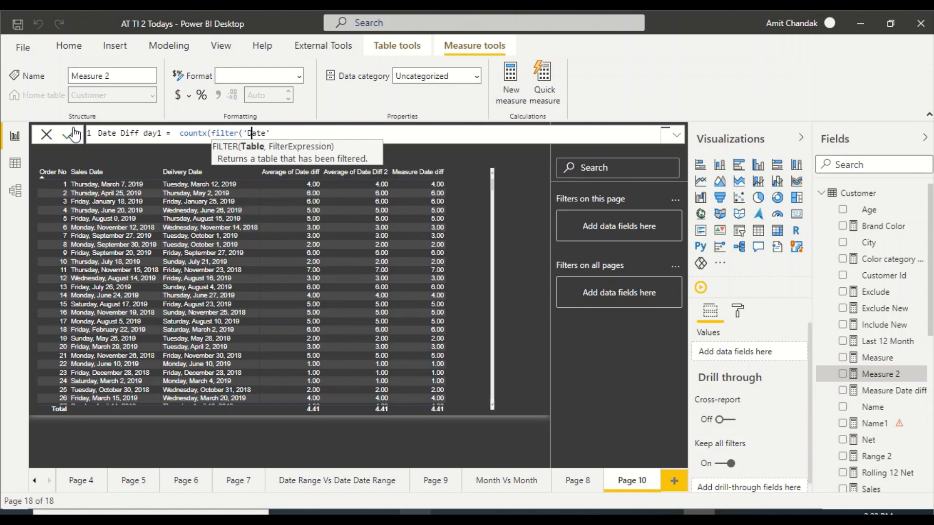
type("all")
key("Tab")
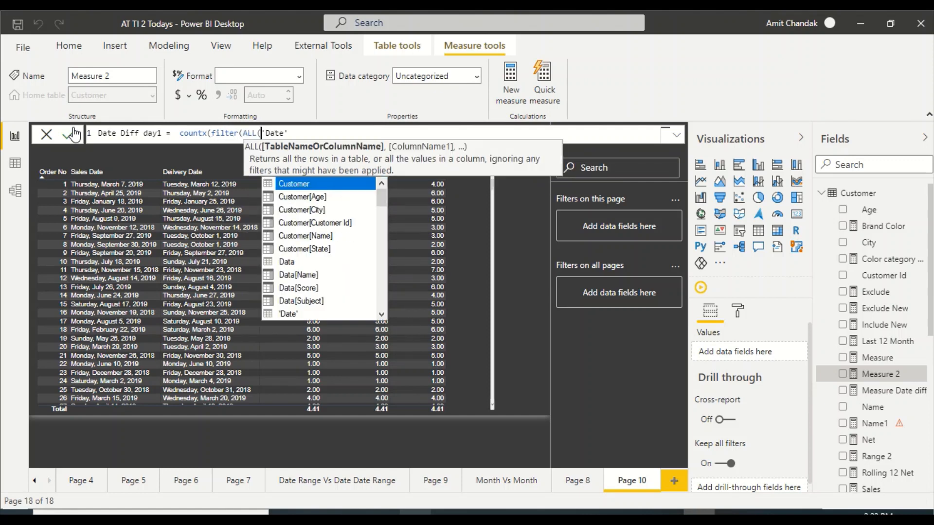
key("Right")
key("Right")
key("Right")
key("Right")
key("Right")
key("Right")
type(")")
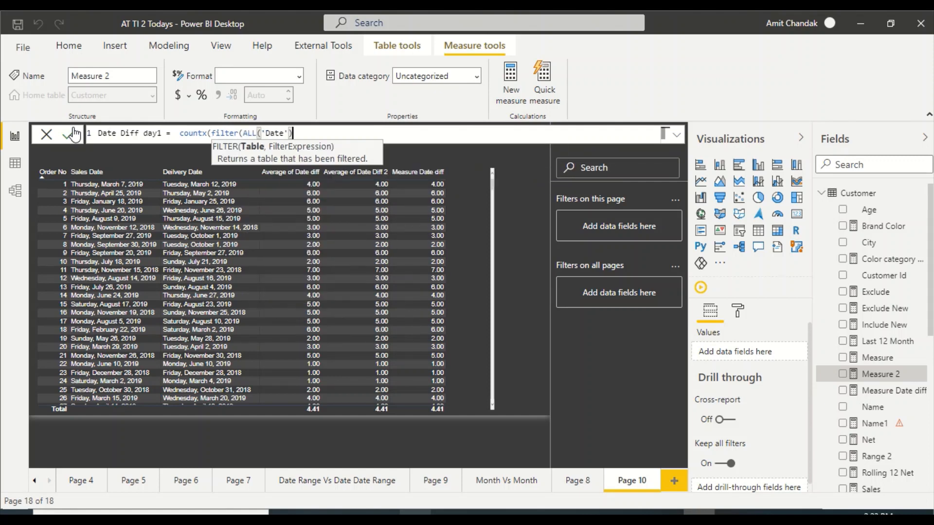
Add the filter condition 'Date'[Date] >= MIN(Sales[Sales Date]) to the Date Diff day1 formula.
type(", dat")
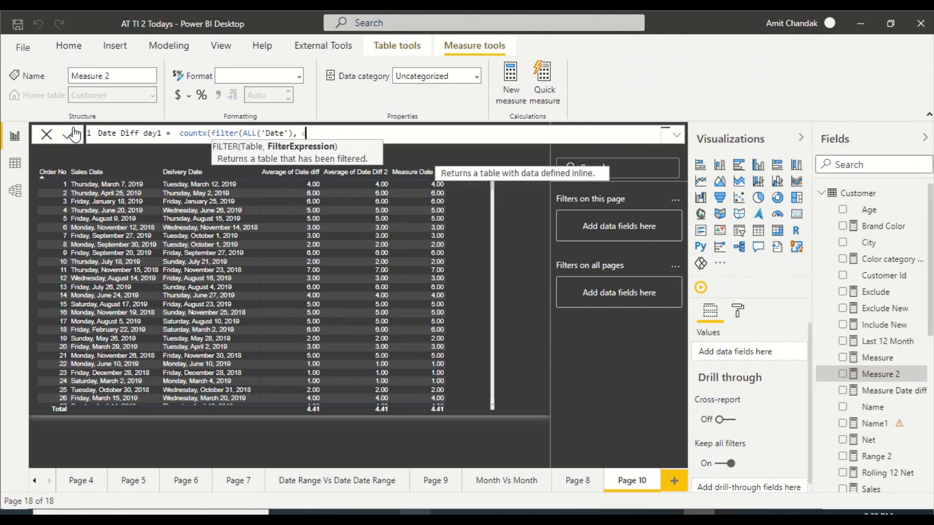
key("Down")
key("Down")
key("Down")
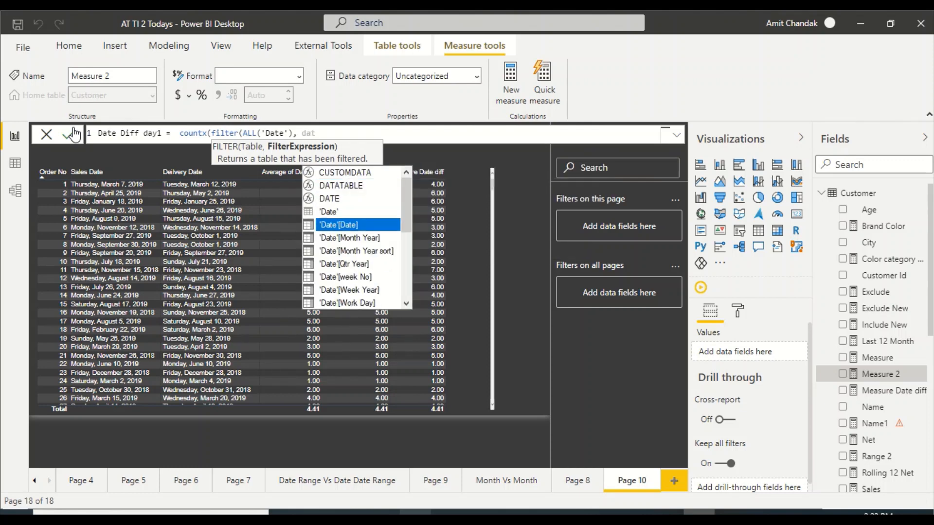
key("Tab")
type(">")
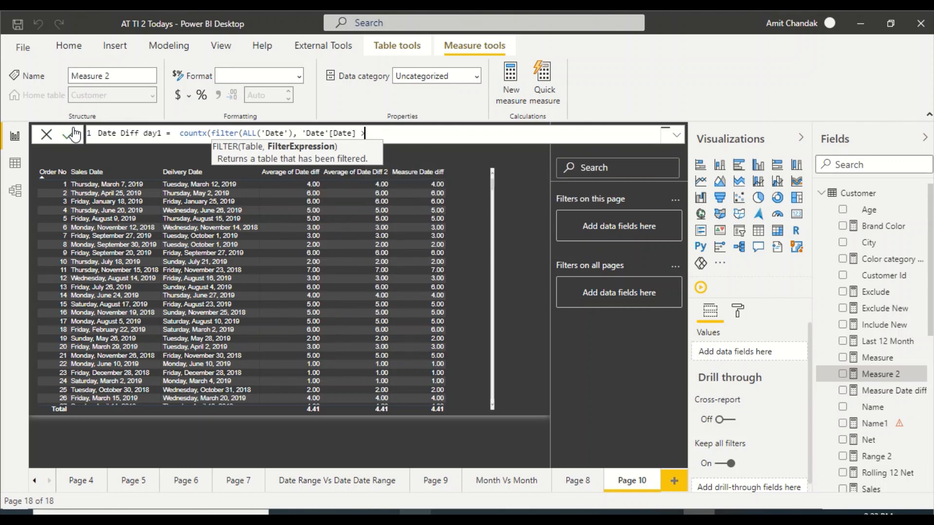
type("=min")
key("Tab")
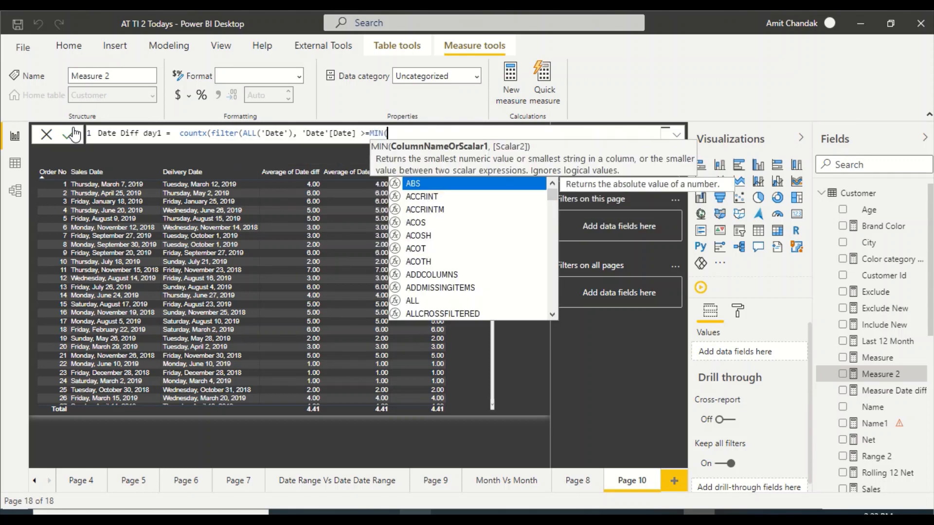
type("sale")
key("Down")
key("Down")
key("Down")
key("Down")
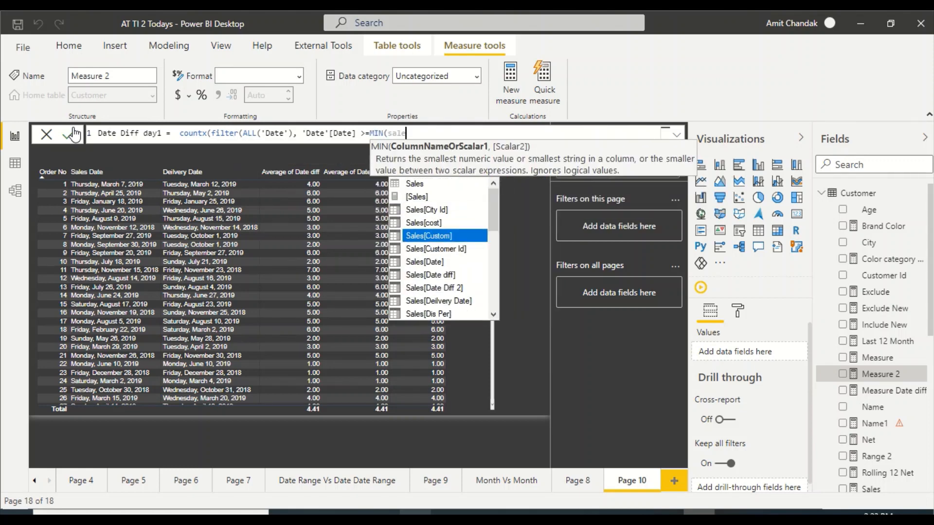
type("s")
type(" d")
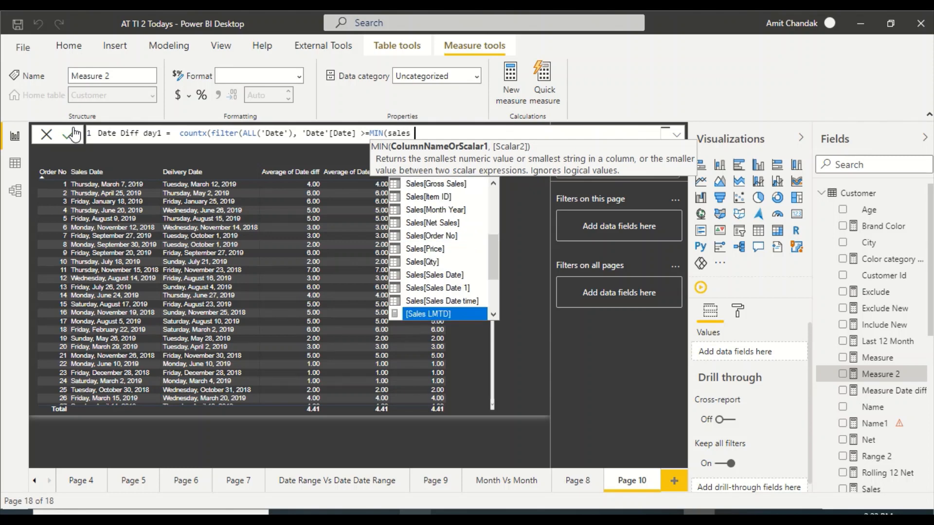
key("Tab")
type(") ")
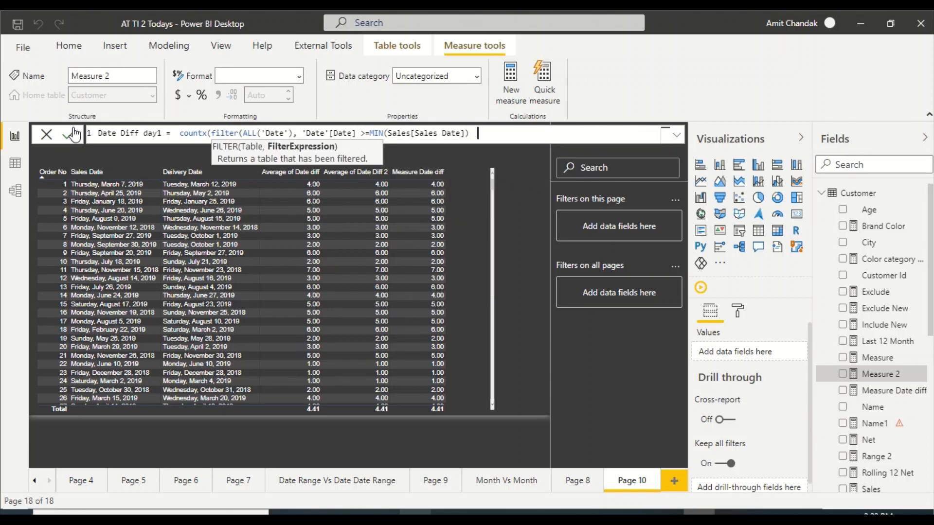
Extend the filter with && 'Date'[Date] <= MAX(Sales[Deilvery Date]).
type("&& d")
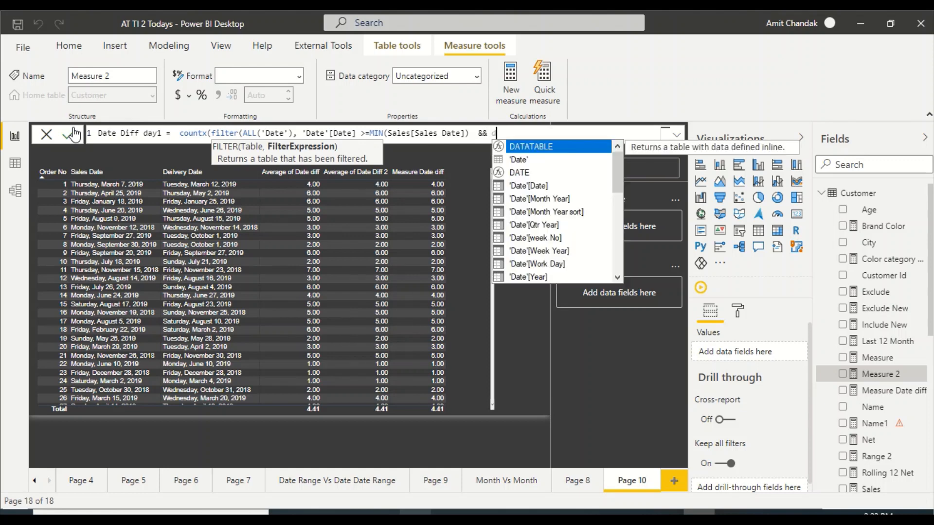
type("ate")
key("Down")
key("Down")
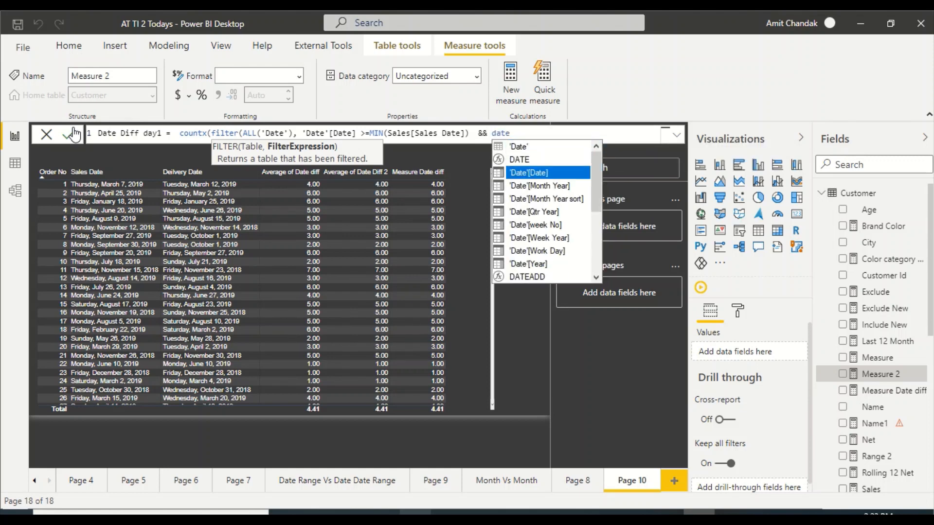
key("Tab")
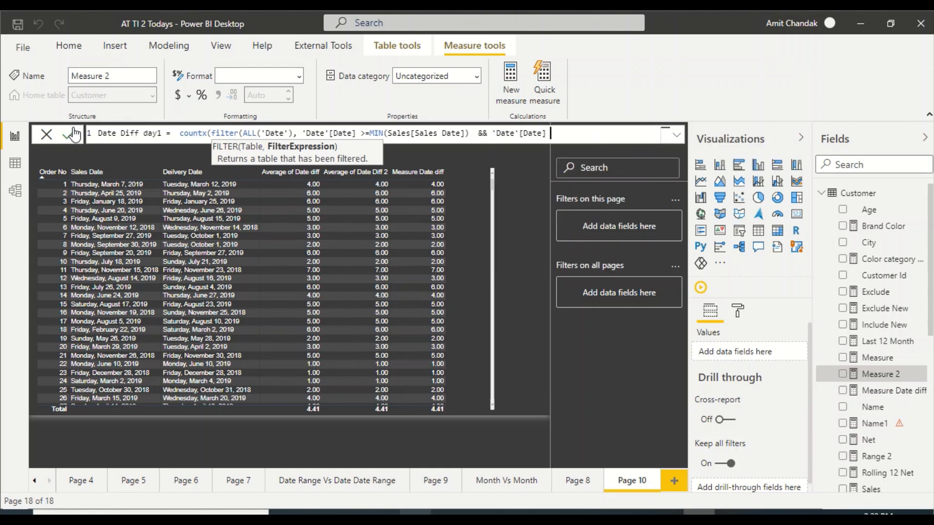
type("<= max(del")
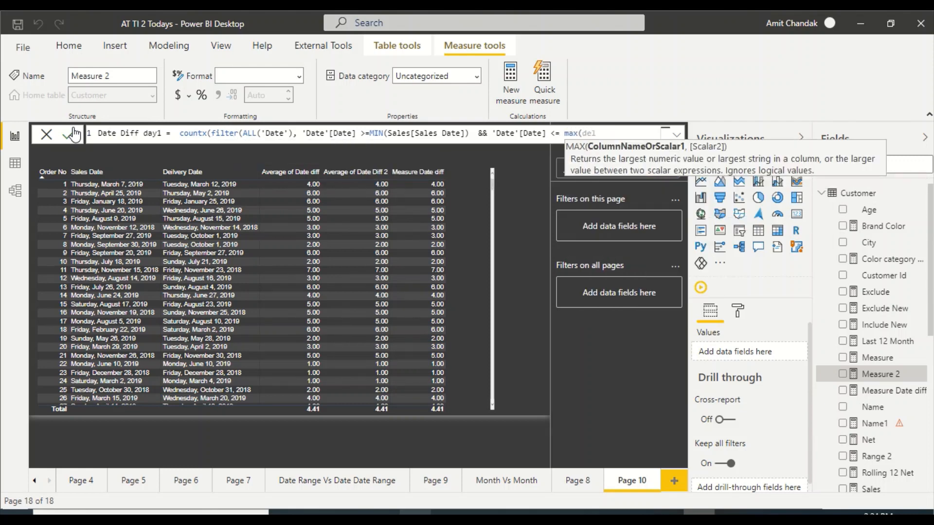
key("BackSpace")
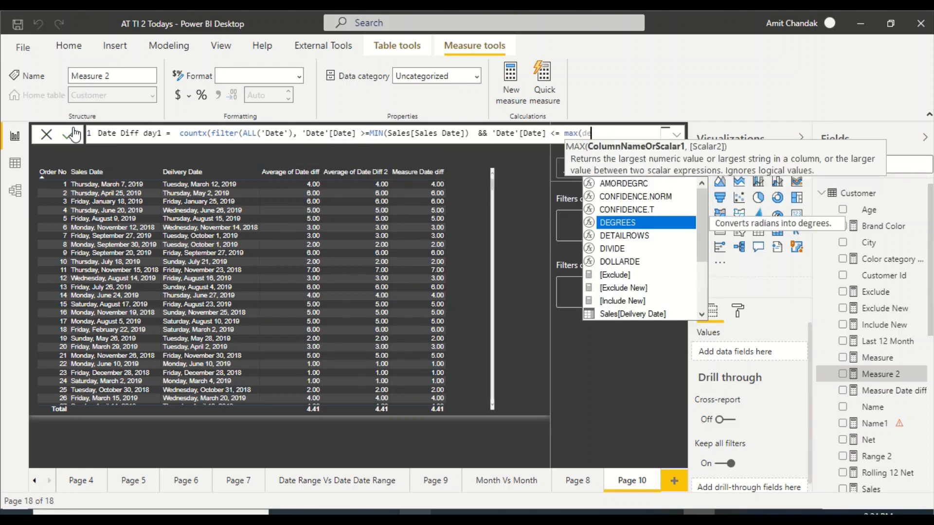
key("Down")
key("Down")
key("Down")
key("Down")
key("Down")
key("Down")
key("Down")
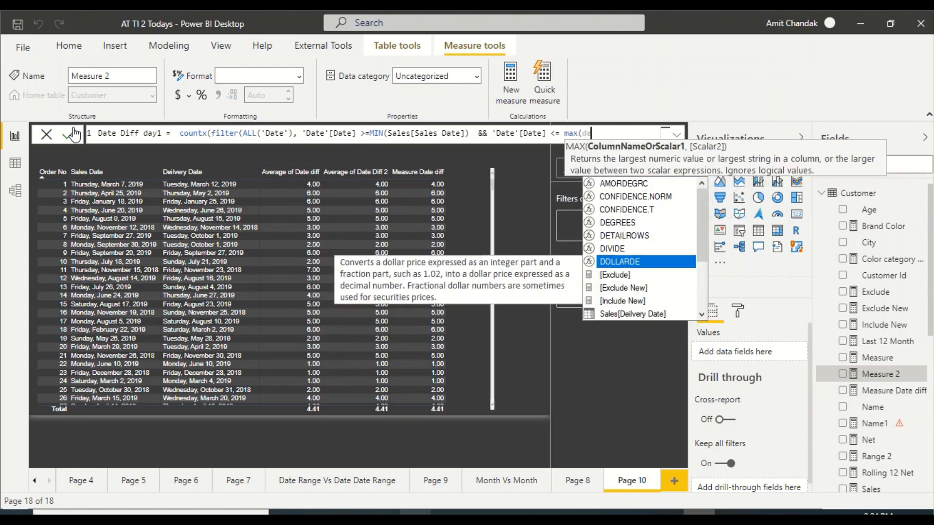
key("Tab")
type(")")
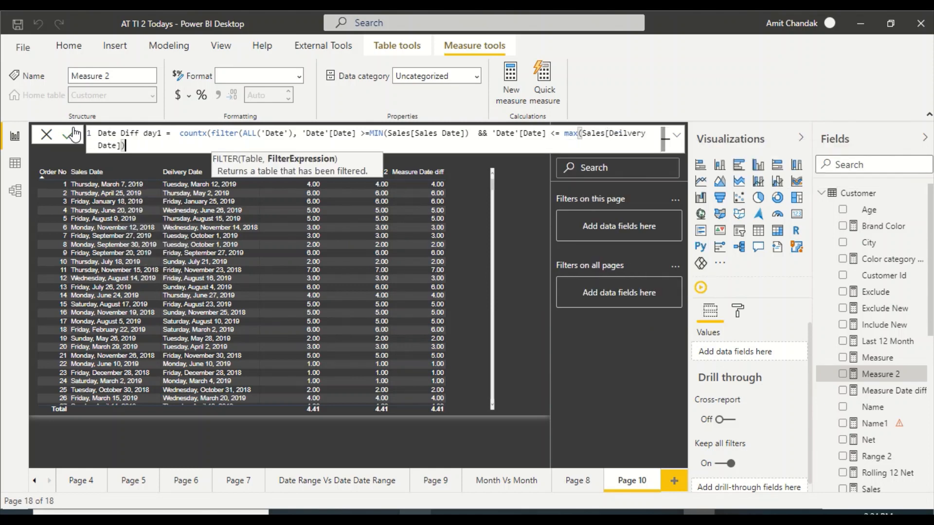
Close the FILTER, set 'Date'[Date] as the COUNTX expression, and commit the Date Diff day1 measure.
type(")")
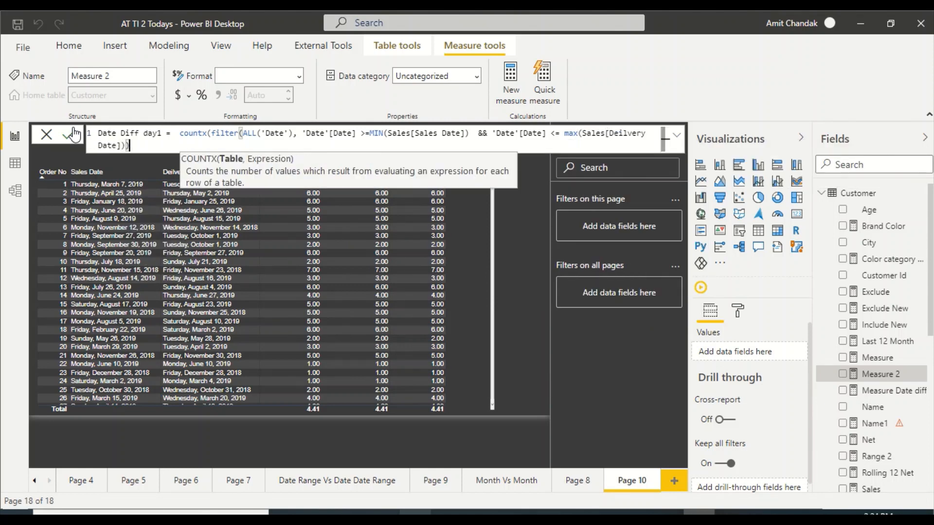
type(")-")
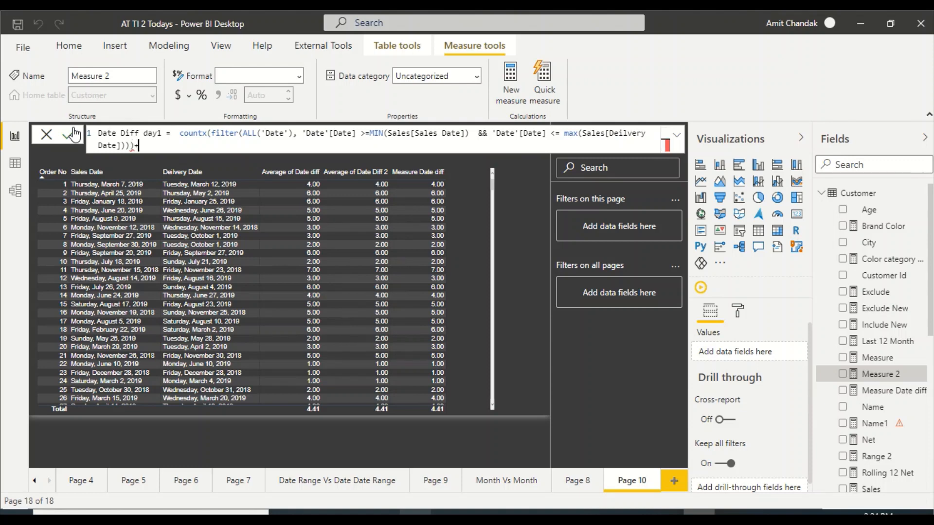
key("BackSpace")
key("BackSpace")
type(",date")
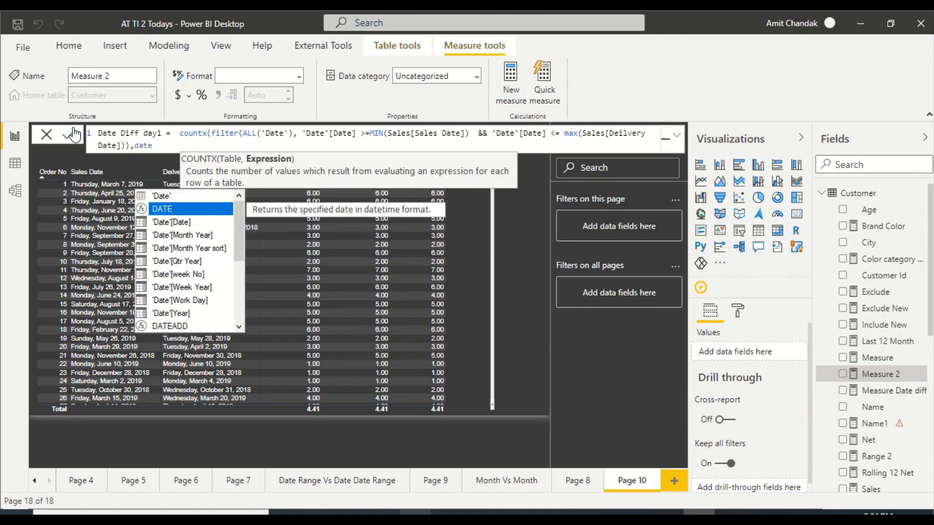
key("Down")
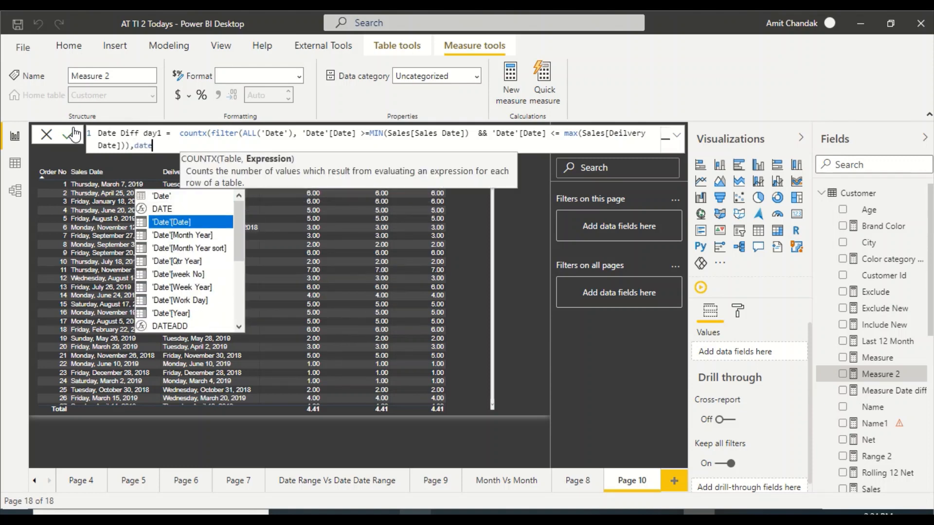
key("Tab")
type(")")
left_click(70, 134)
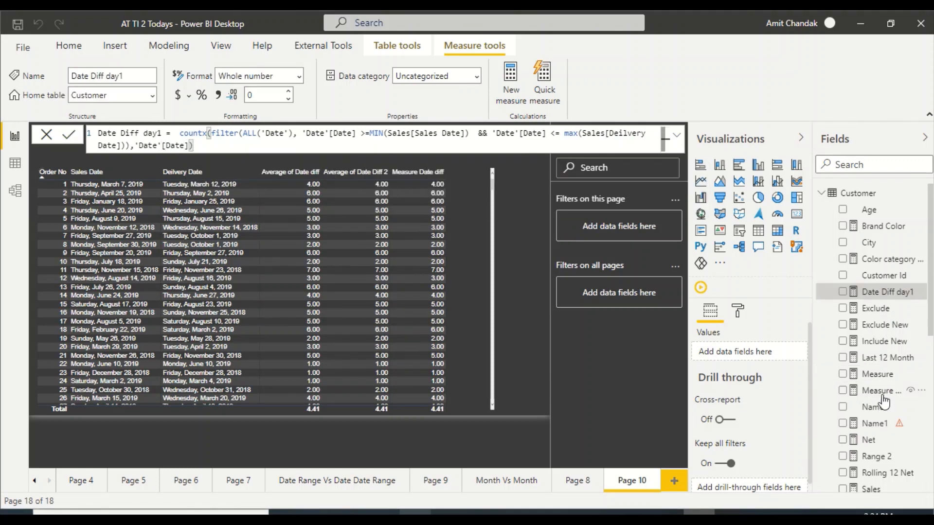
Add Date Diff day1 to the table visual, widen the visual to fit, and remove Measure Date diff from it.
left_click_drag(880, 292, 478, 269)
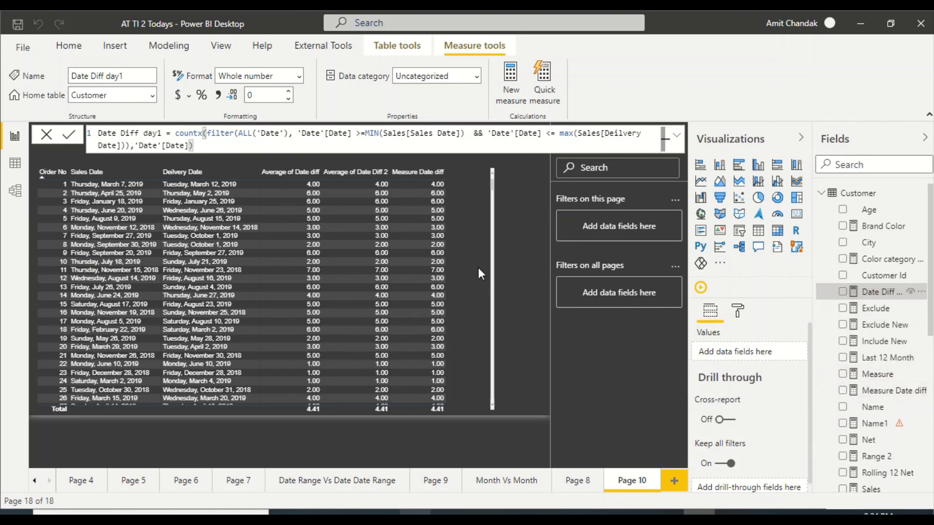
left_click_drag(496, 414, 518, 413)
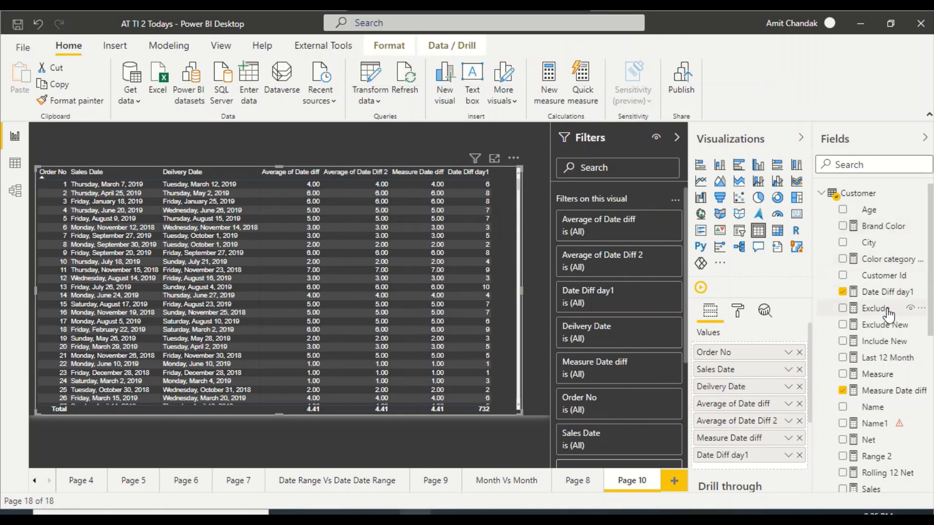
left_click(799, 439)
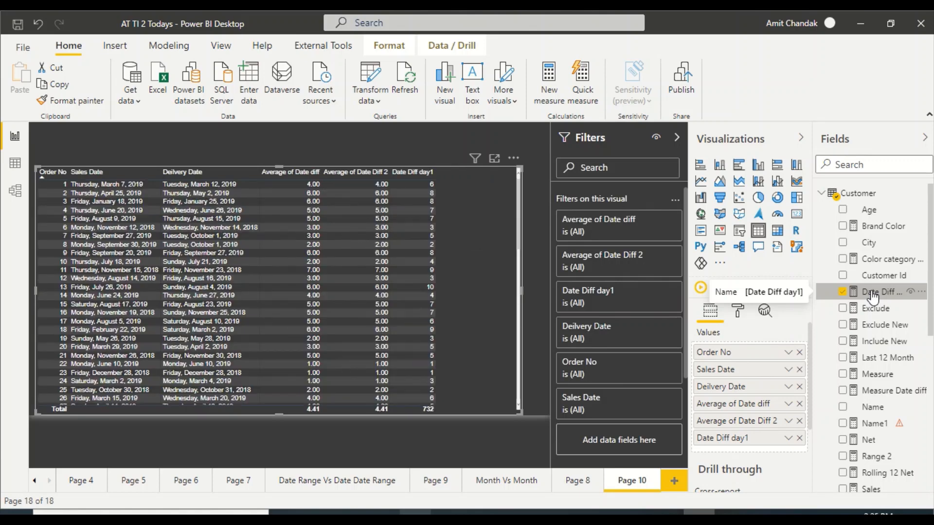
Add the condition && [Work Day]=1 to the end of the FILTER in the Date Diff day1 measure and commit the formula.
left_click(350, 146)
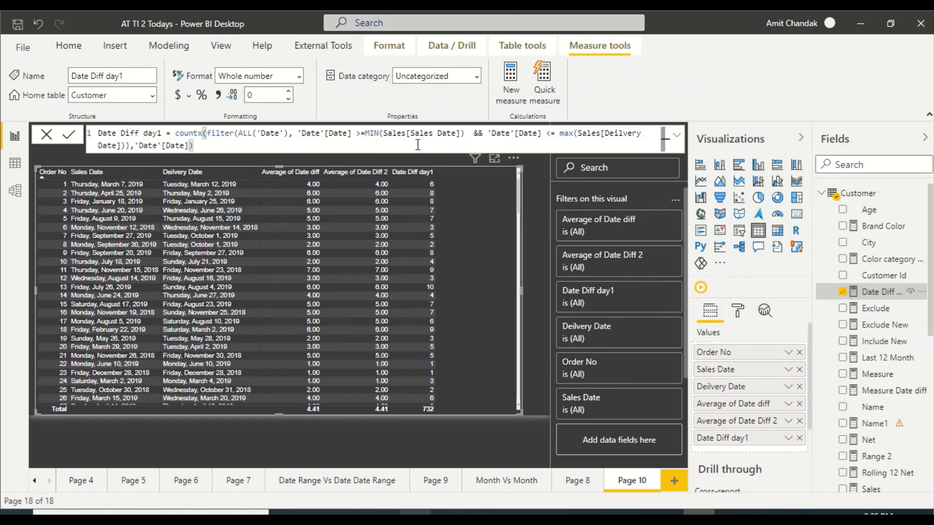
left_click(127, 145)
type(")")
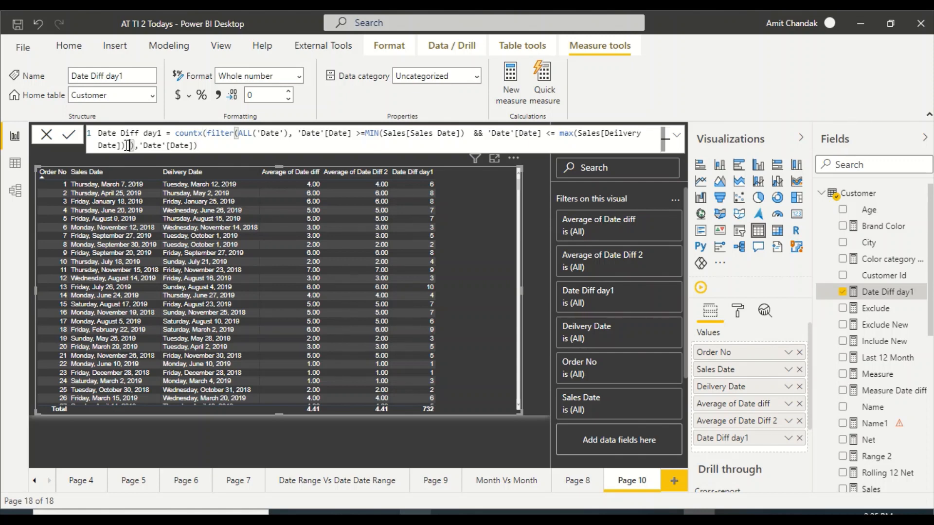
type(" && [w")
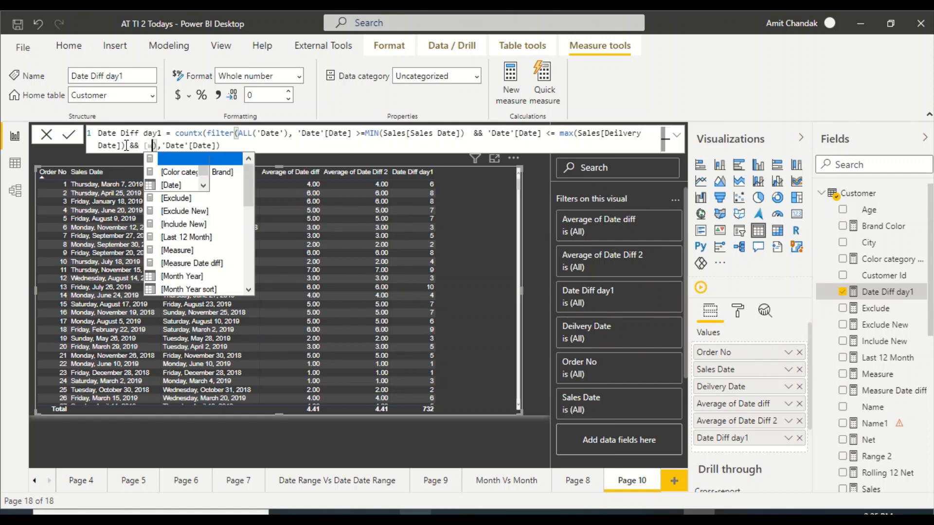
key("Escape")
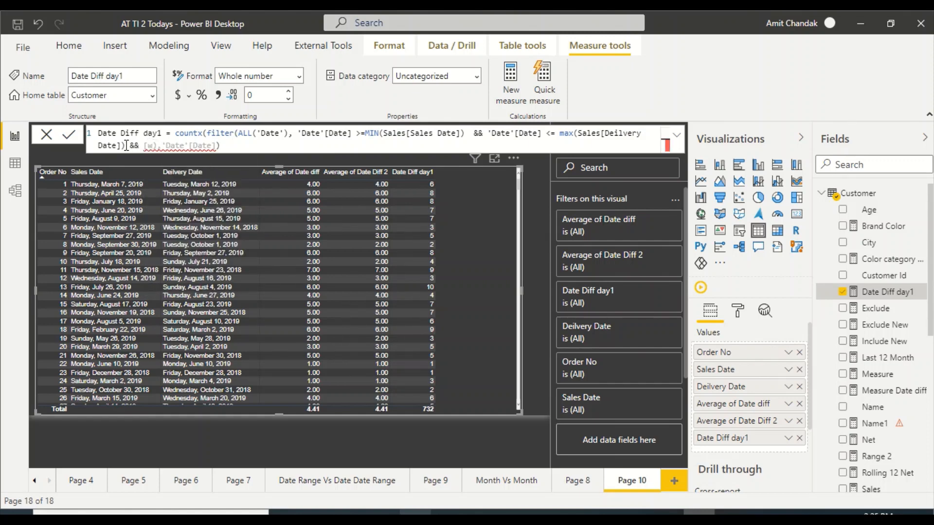
key("Delete")
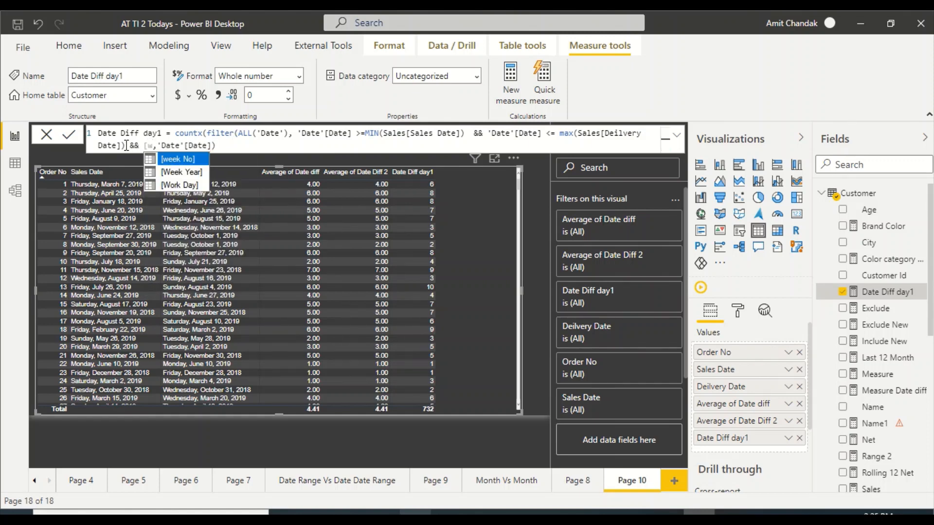
key("Down")
key("Down")
key("Tab")
type("=1")
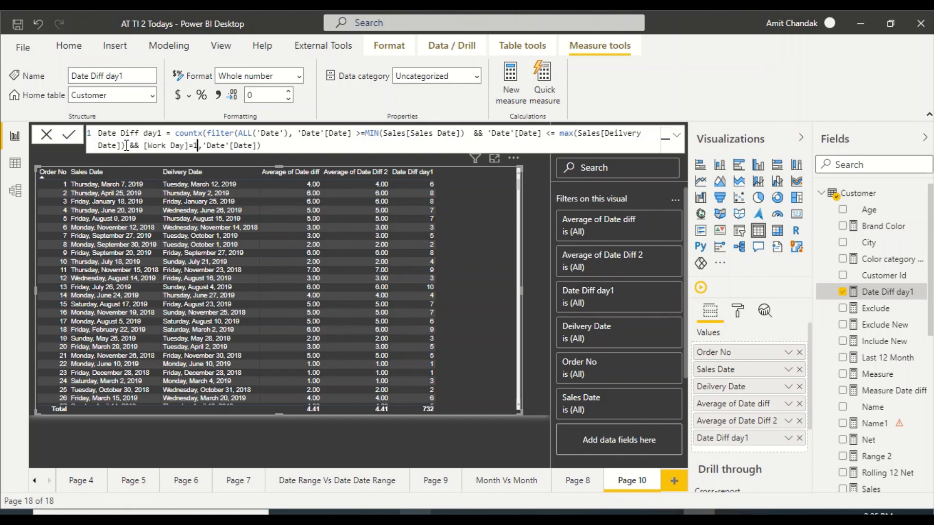
type(")")
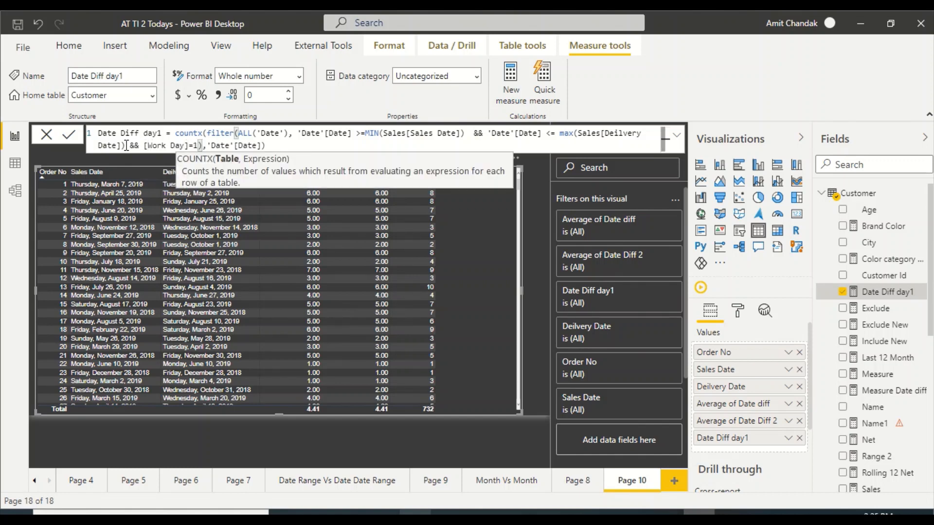
key("Return")
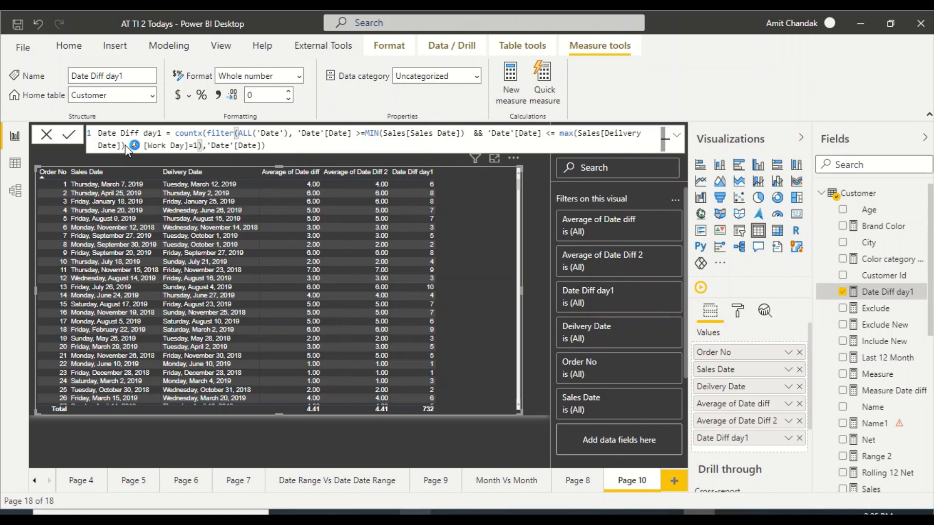